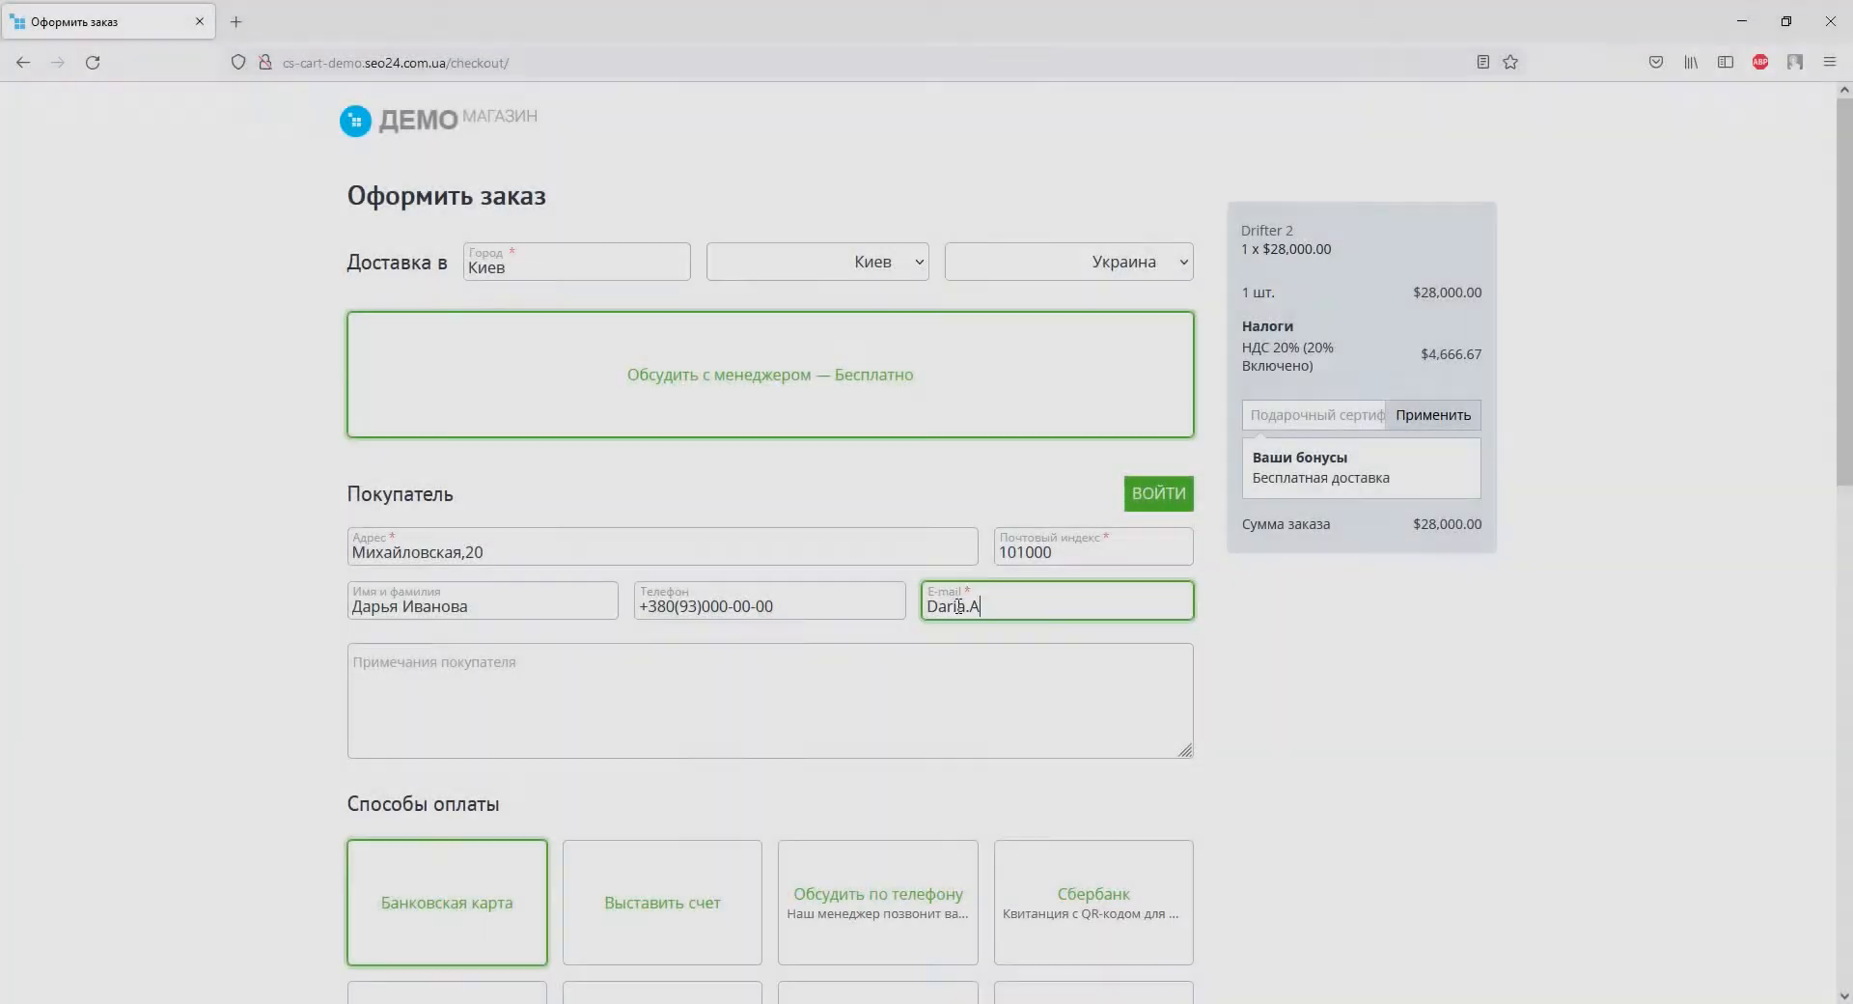
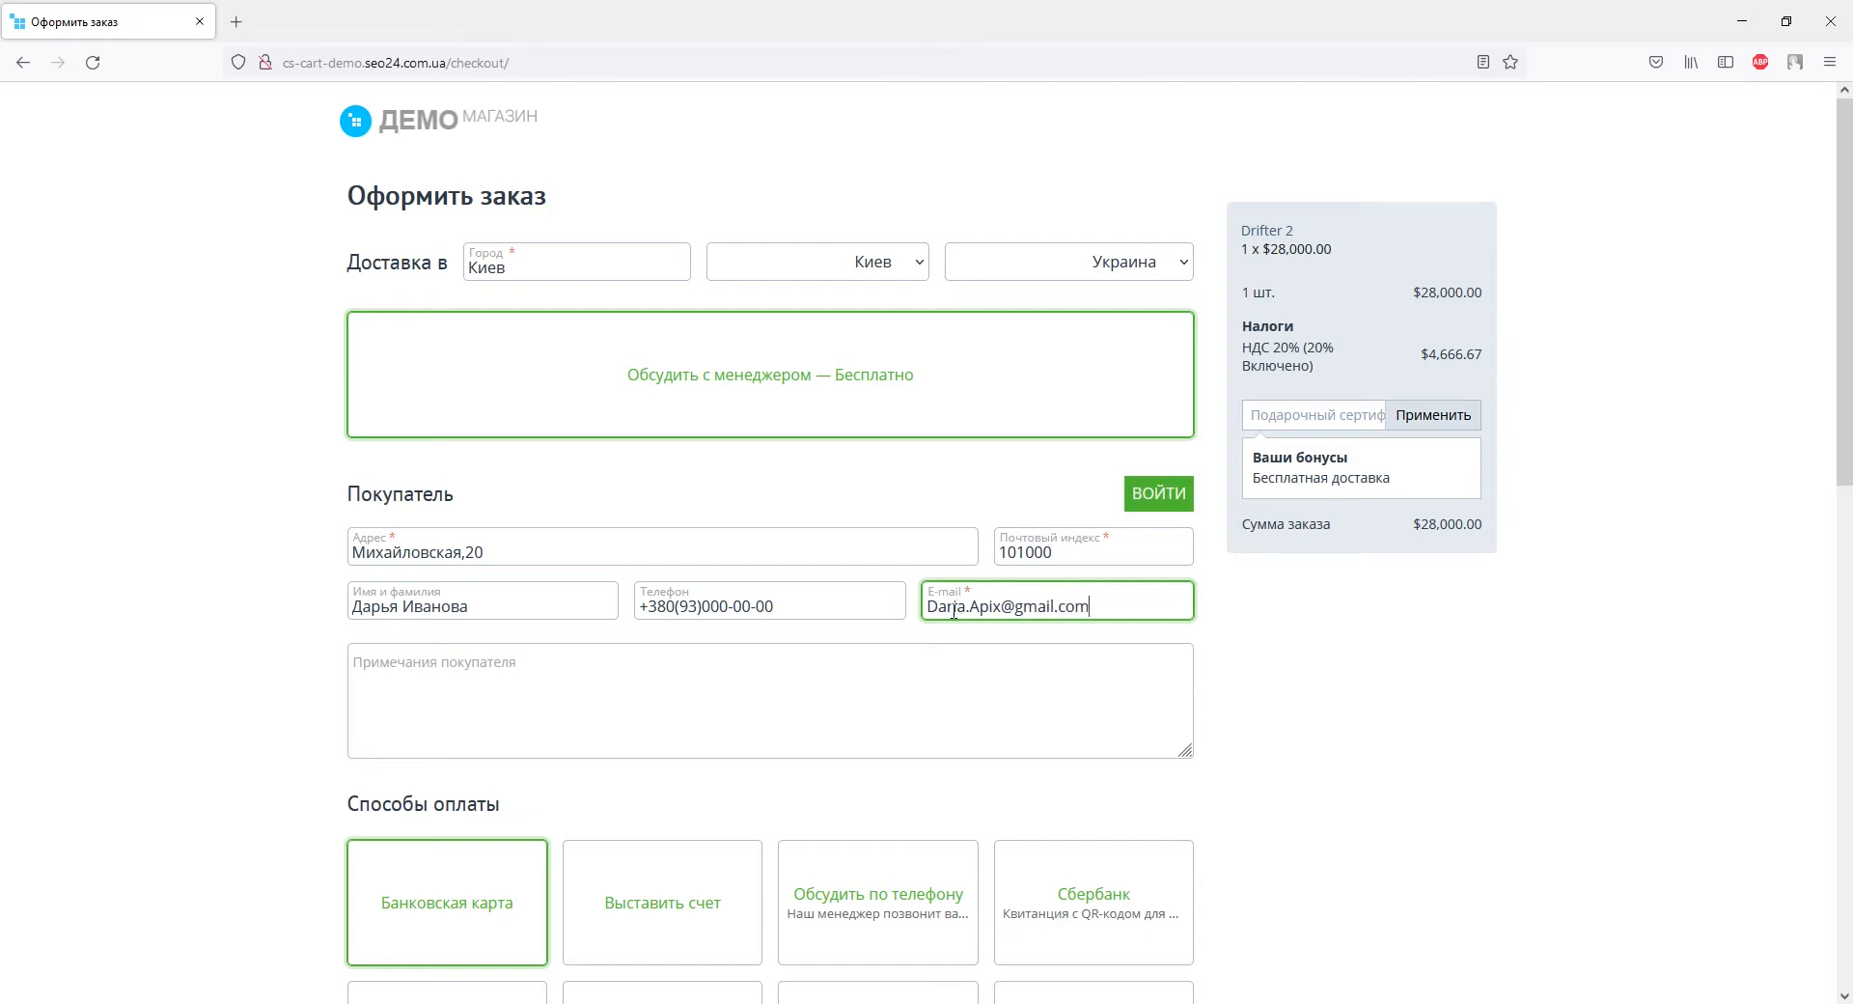
Fill in the buyer's e-mail on the Drifter 2 checkout form and scroll down the page.
scroll(948, 625, "down", 9)
scroll(949, 625, "down", 3)
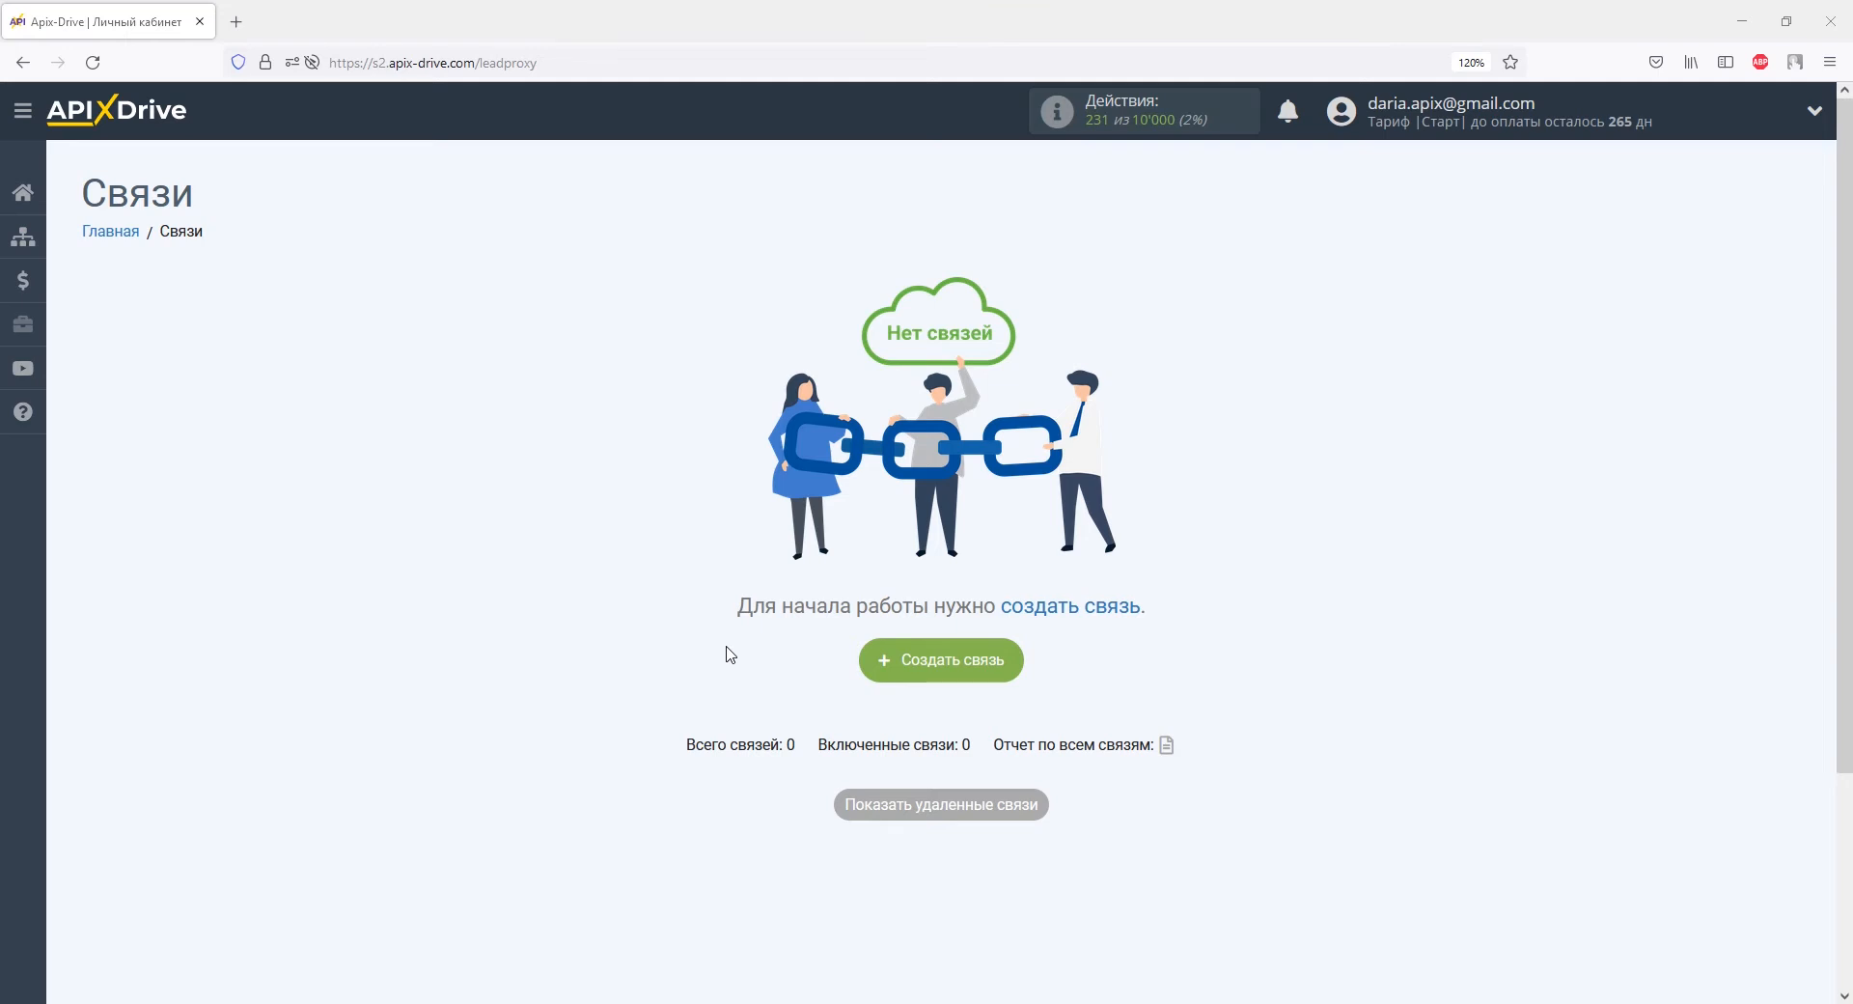
Create a new connection with CS-Cart as the data source.
left_click(918, 666)
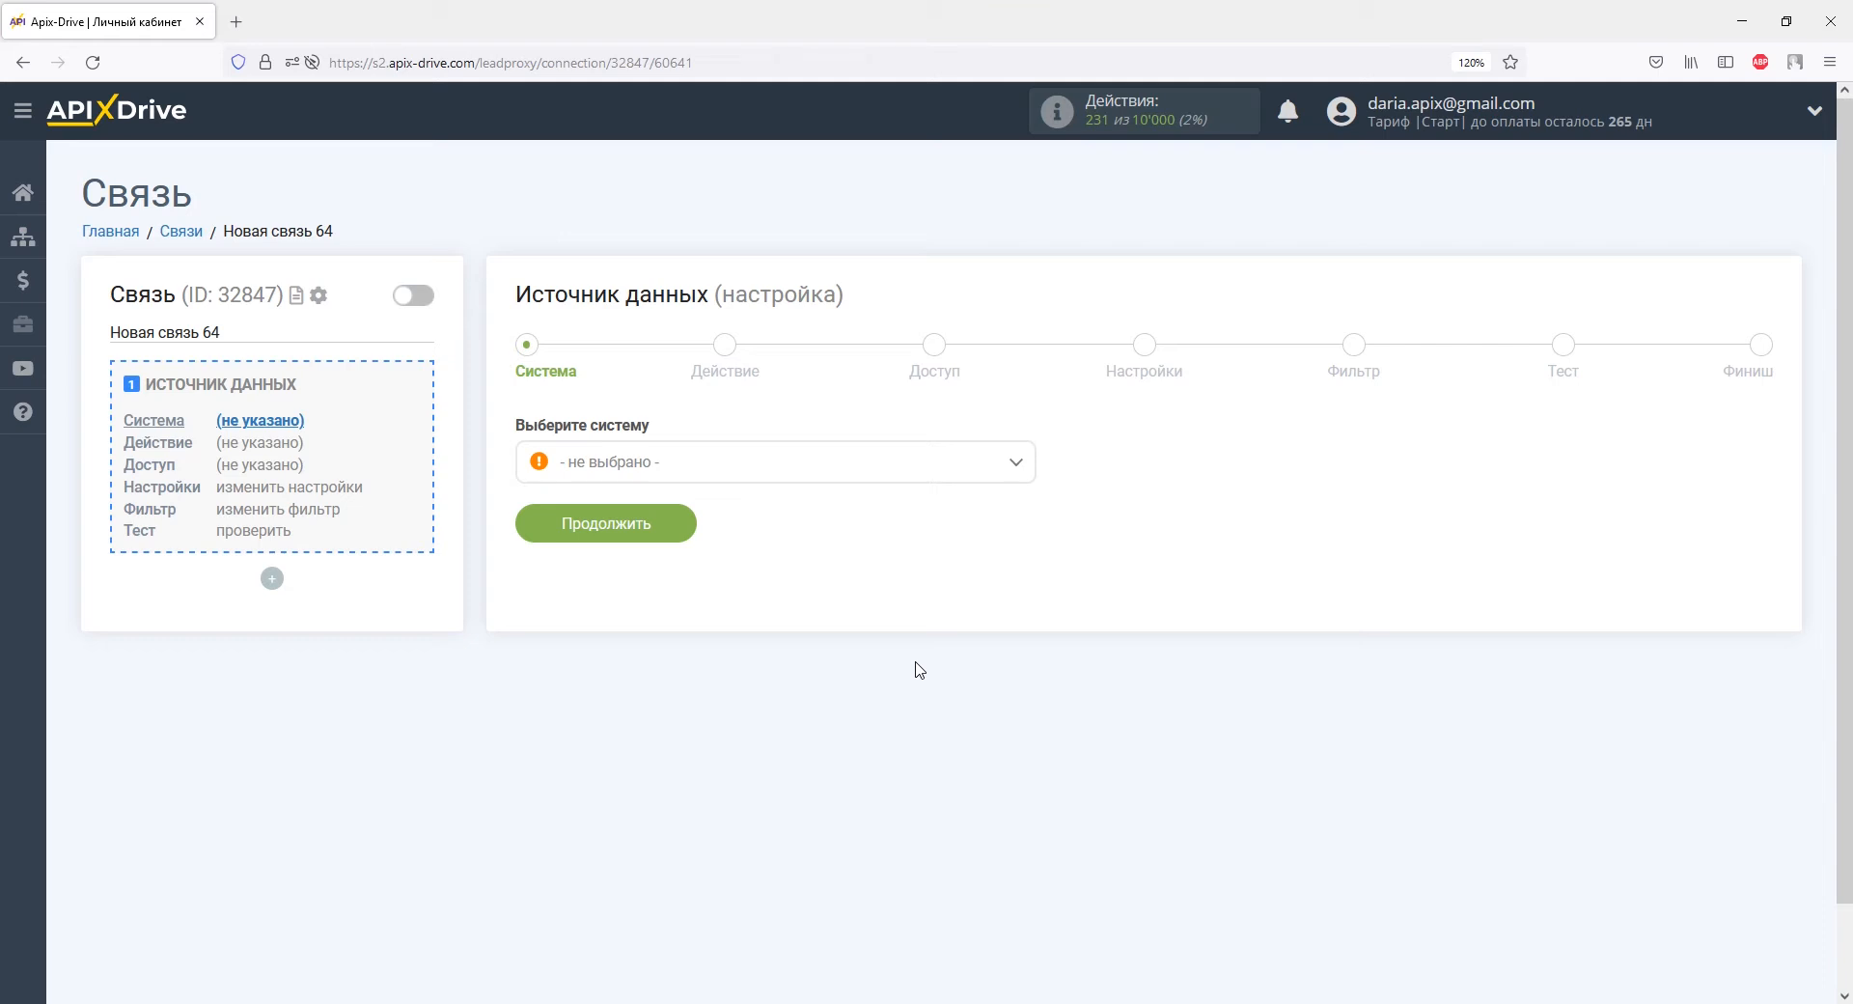
left_click(1019, 464)
left_click_drag(1026, 505, 1026, 560)
left_click(622, 590)
left_click(672, 528)
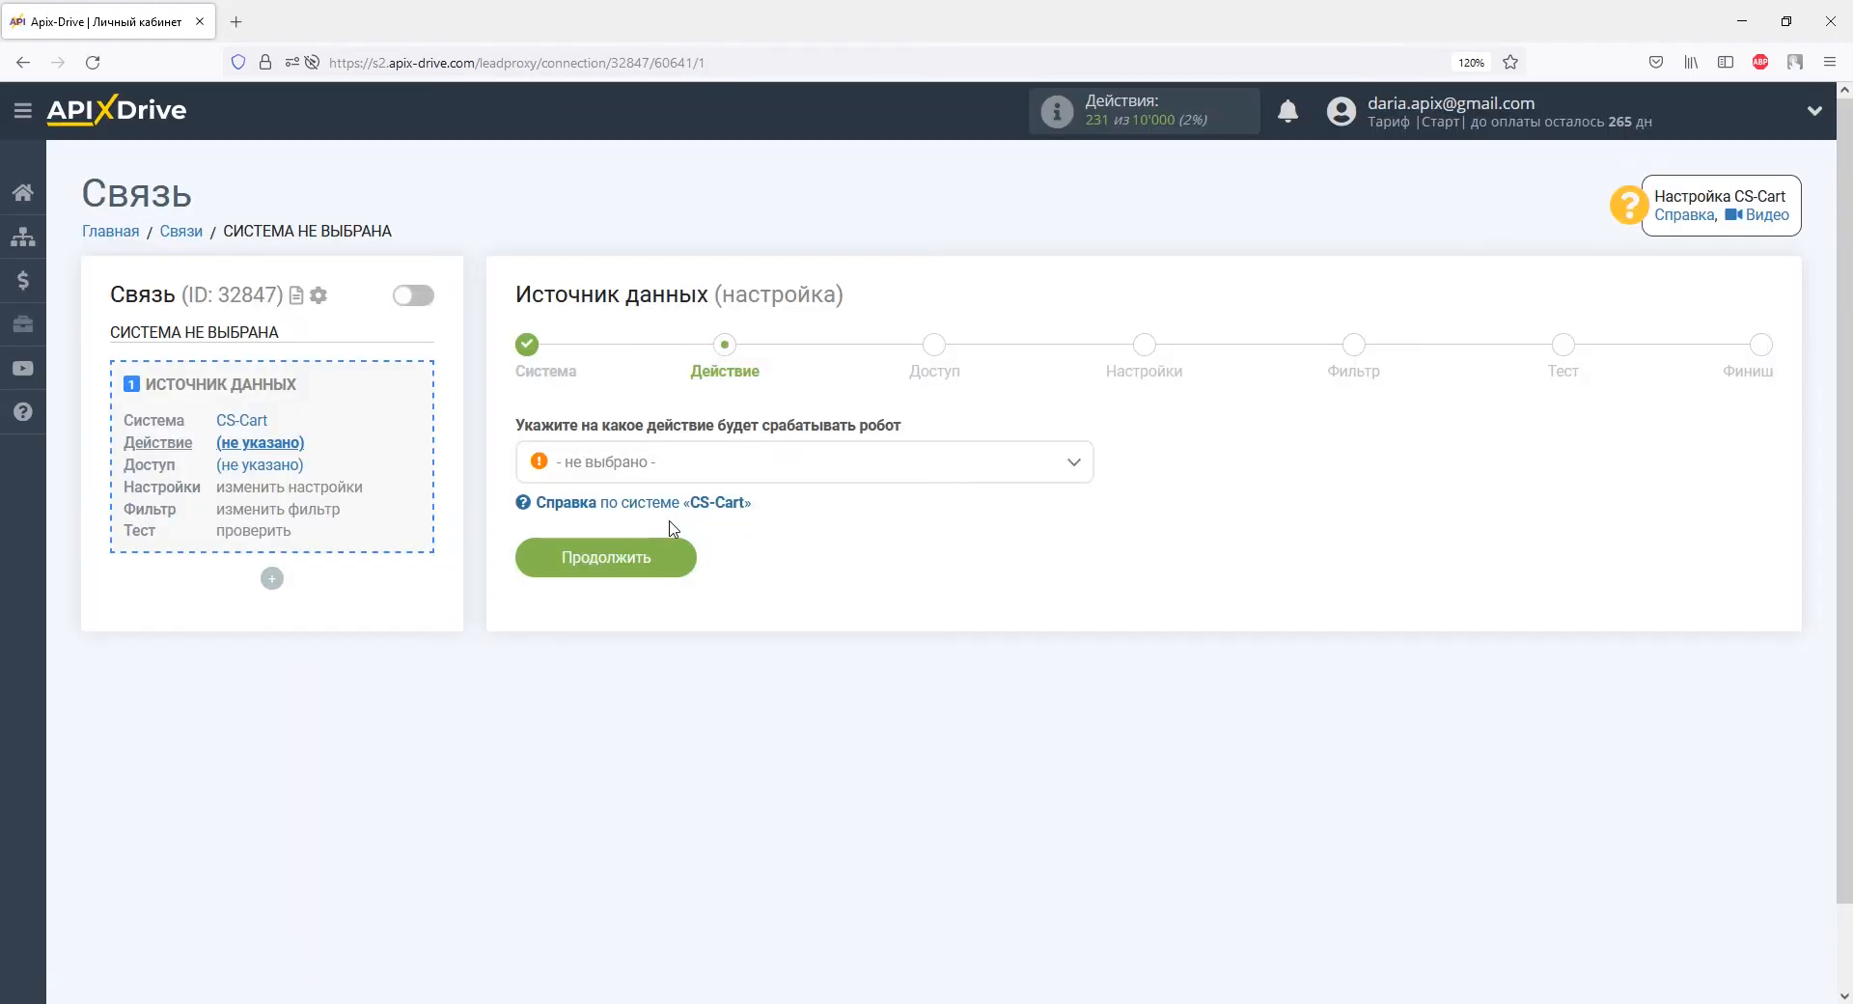
Set the CS-Cart action to Загрузить заказы (новые) and continue to the access step.
left_click(675, 465)
left_click(680, 605)
left_click(673, 557)
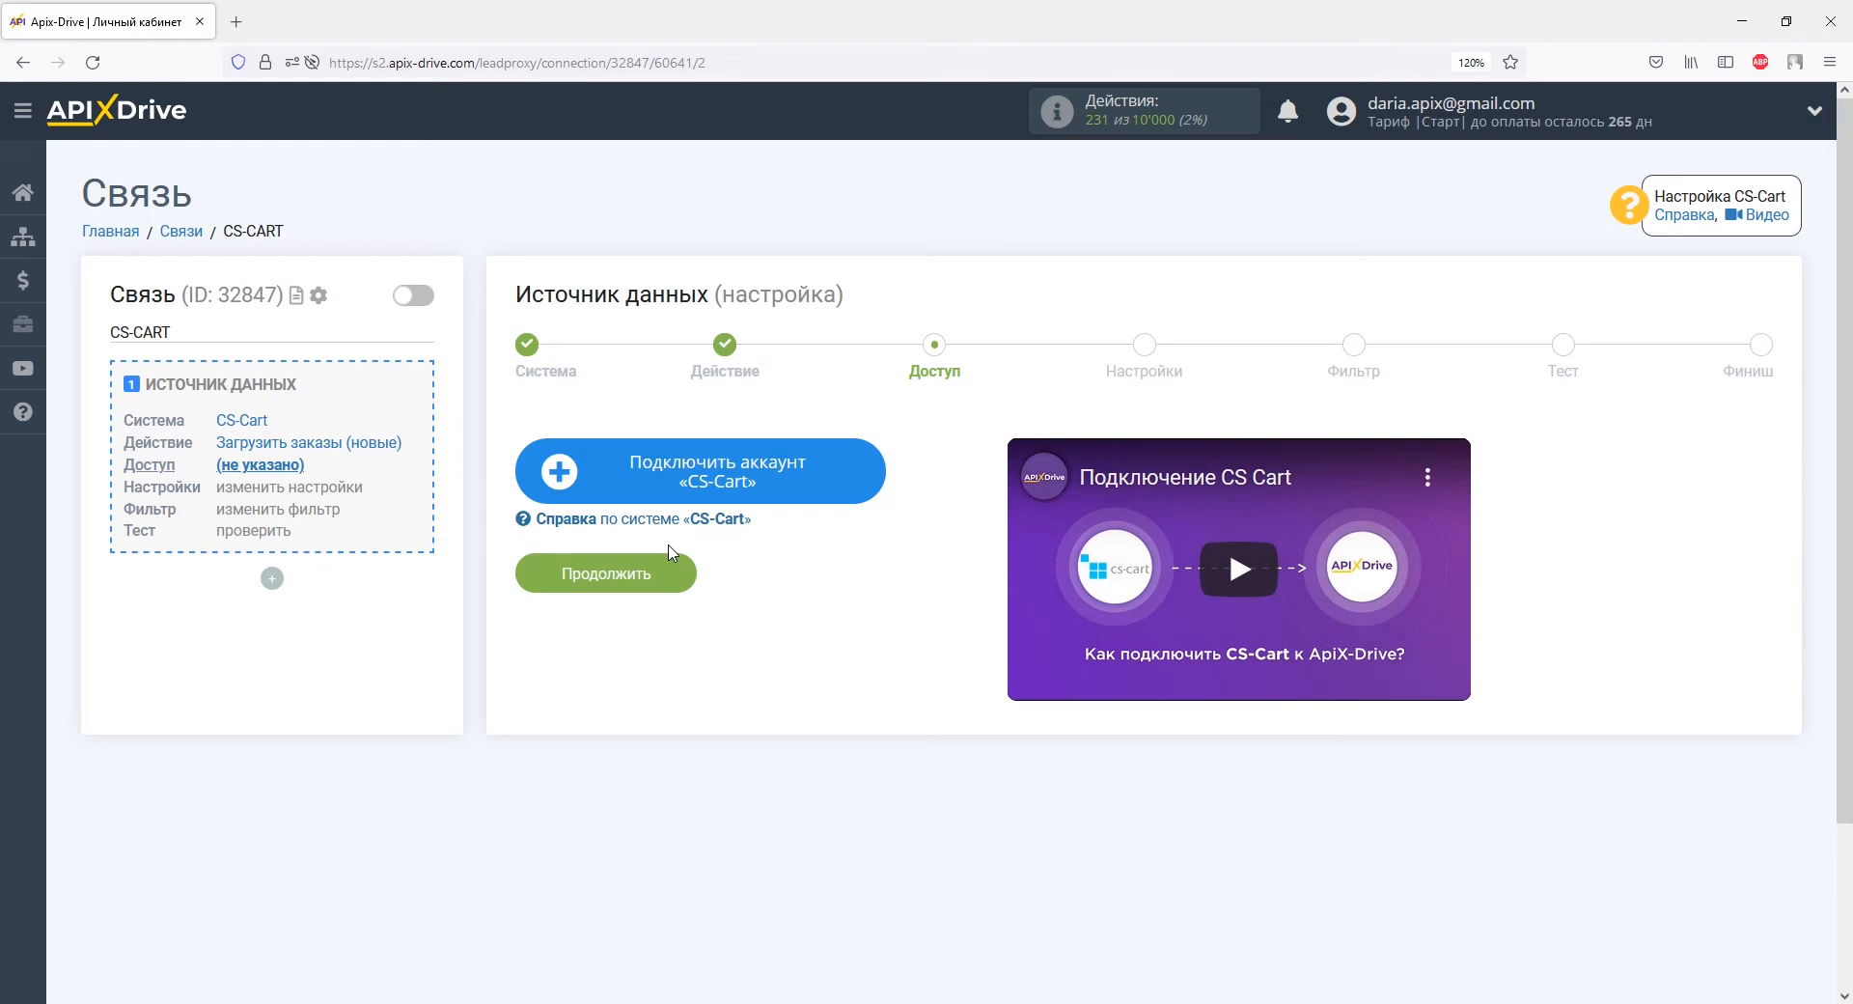
In the CS-Cart account form, enter domain cs-cart-demo.seo24.com.ua and the admin login.
left_click(599, 470)
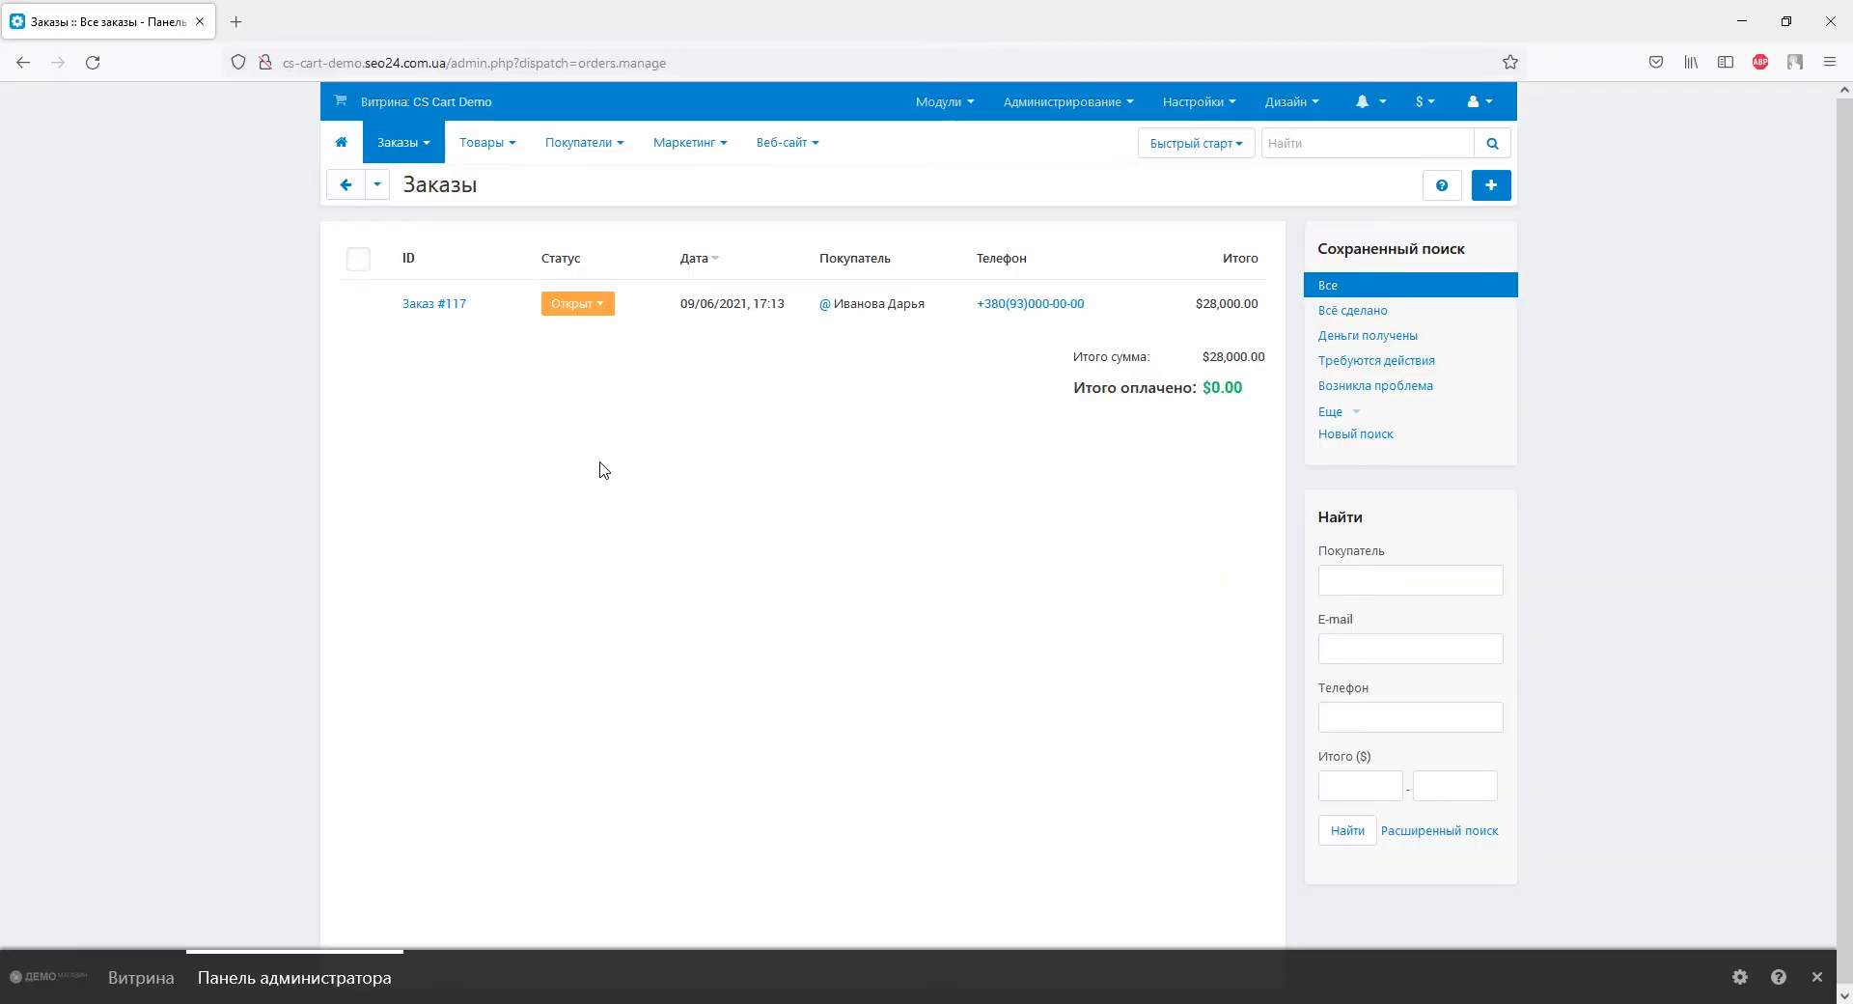
left_click_drag(283, 63, 447, 64)
right_click(447, 63)
left_click(487, 145)
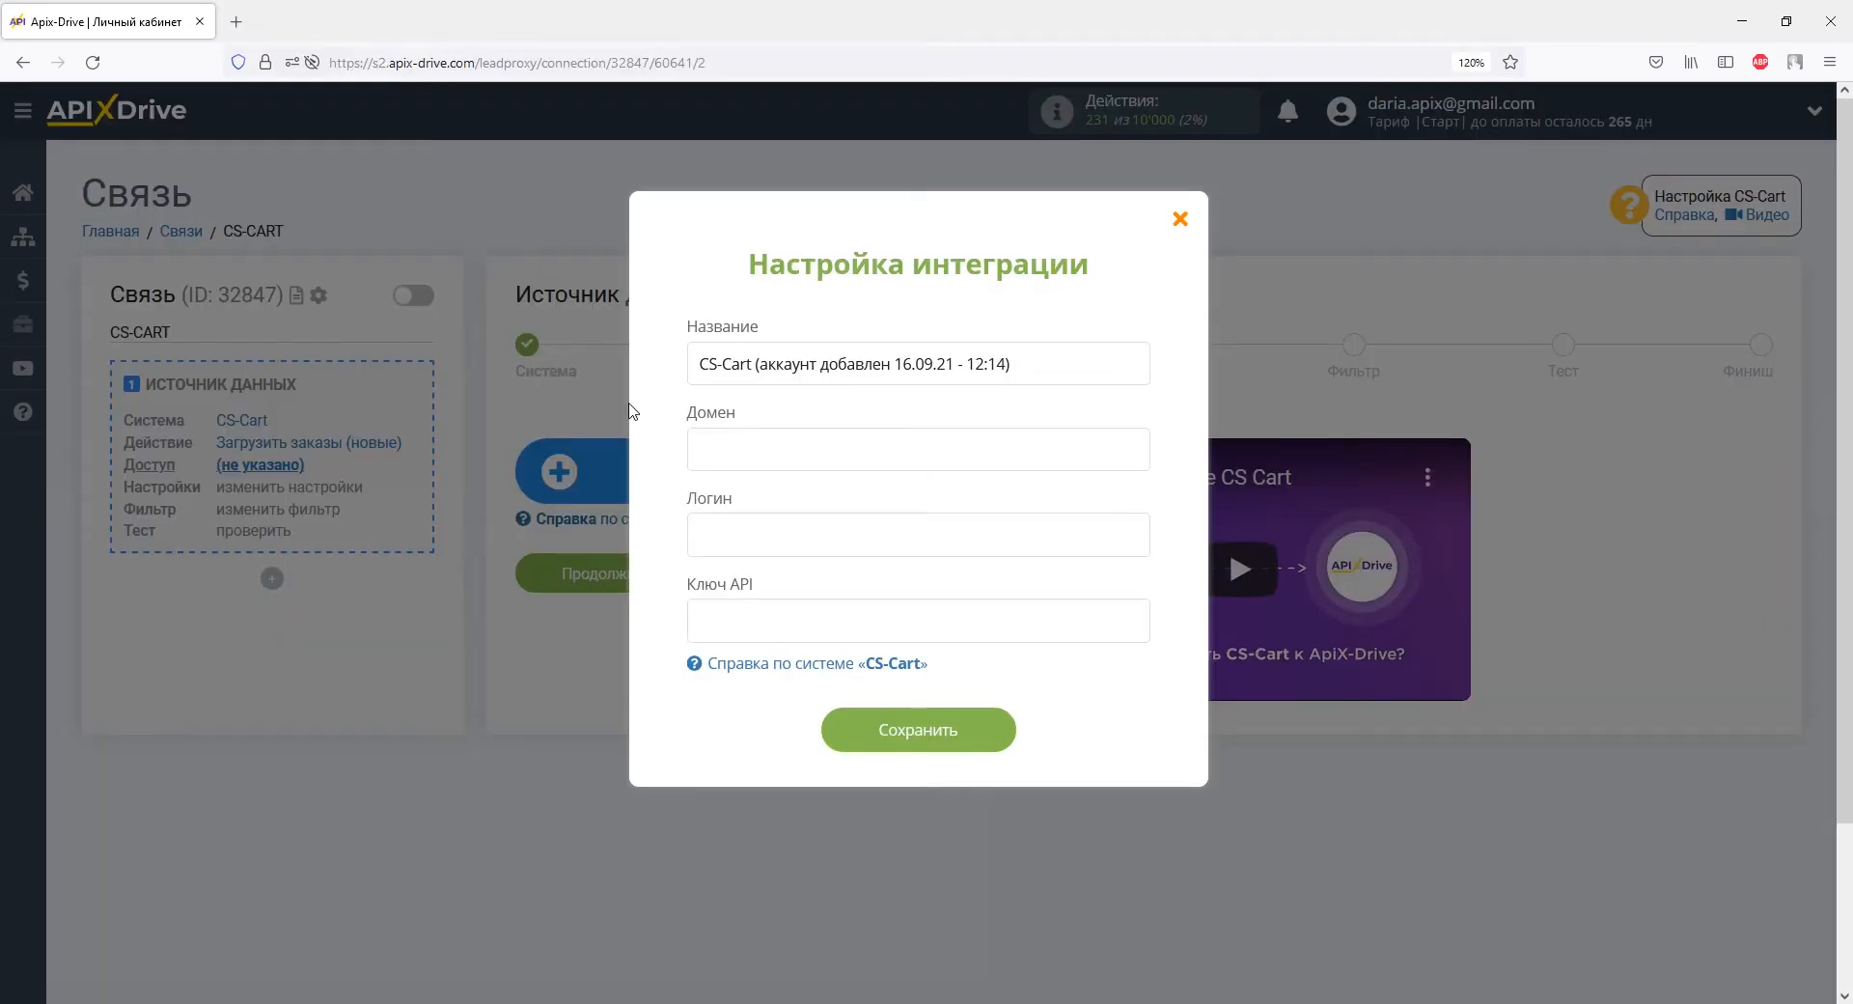
right_click(695, 451)
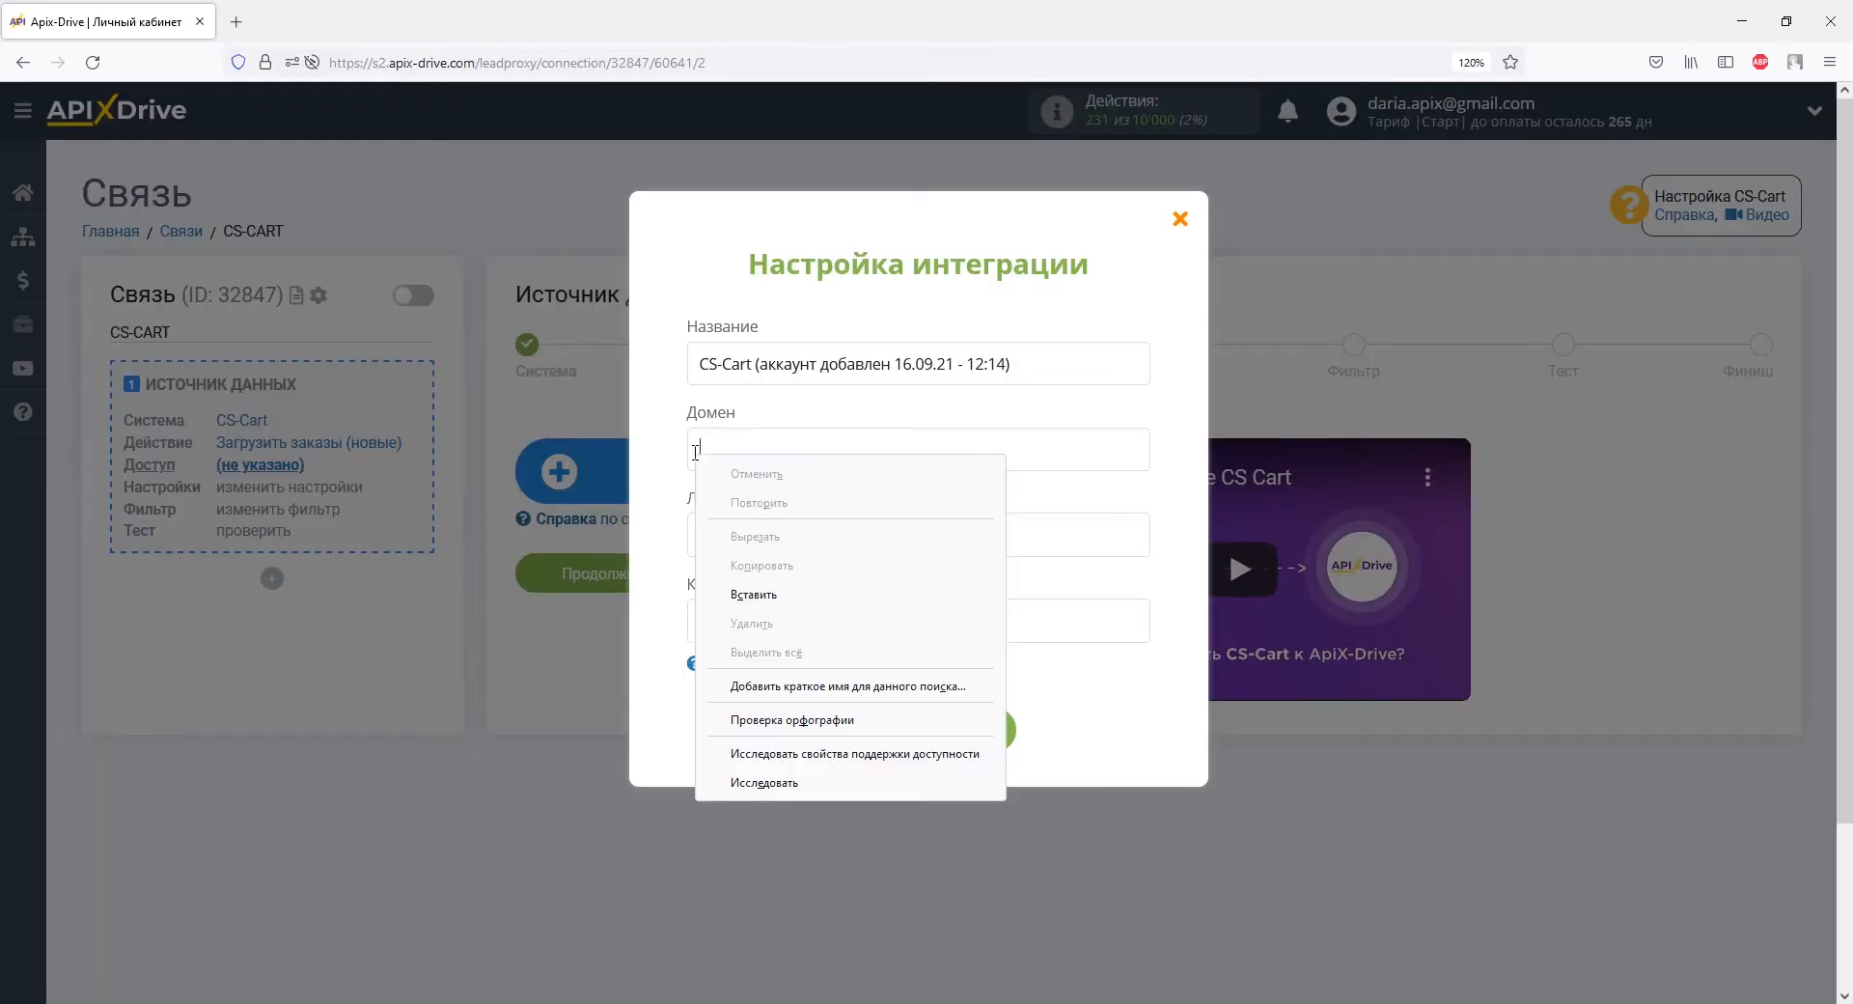
left_click(754, 594)
right_click(739, 535)
left_click(783, 676)
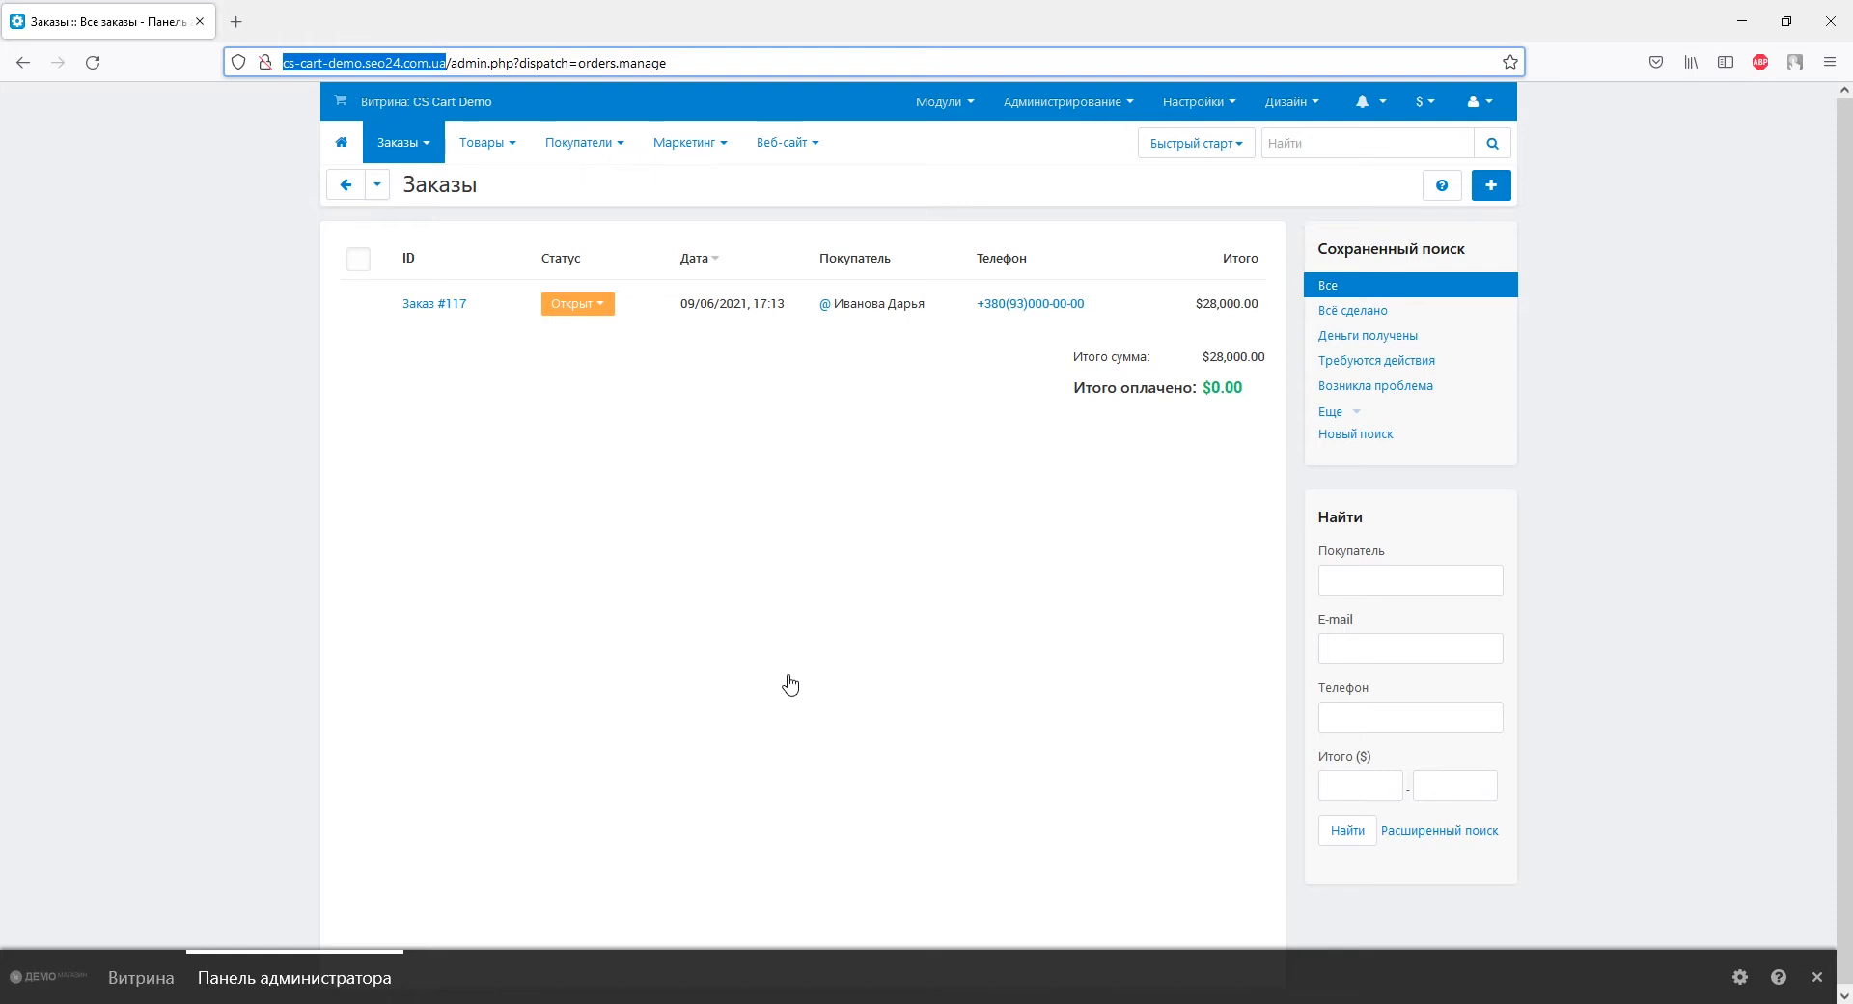
Generate a new API key for the main CS-Cart administrator under API-доступ.
mouse_move(584, 141)
left_click(601, 186)
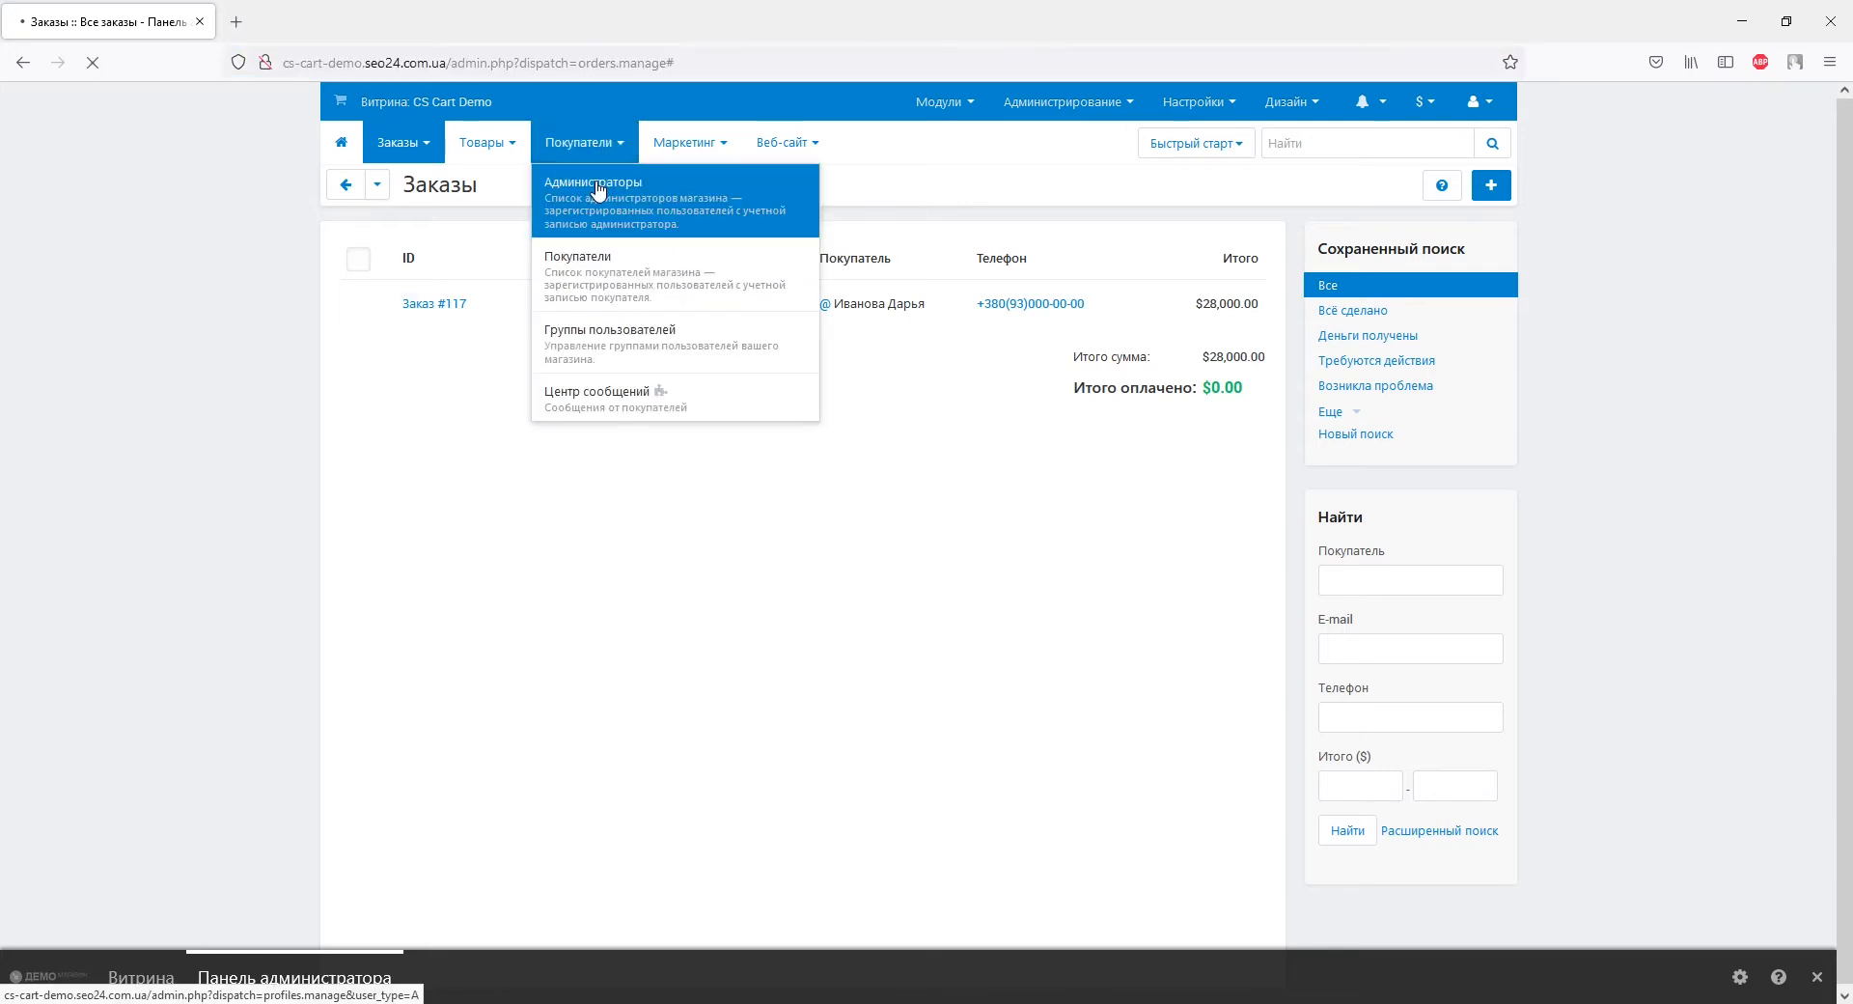
left_click(557, 305)
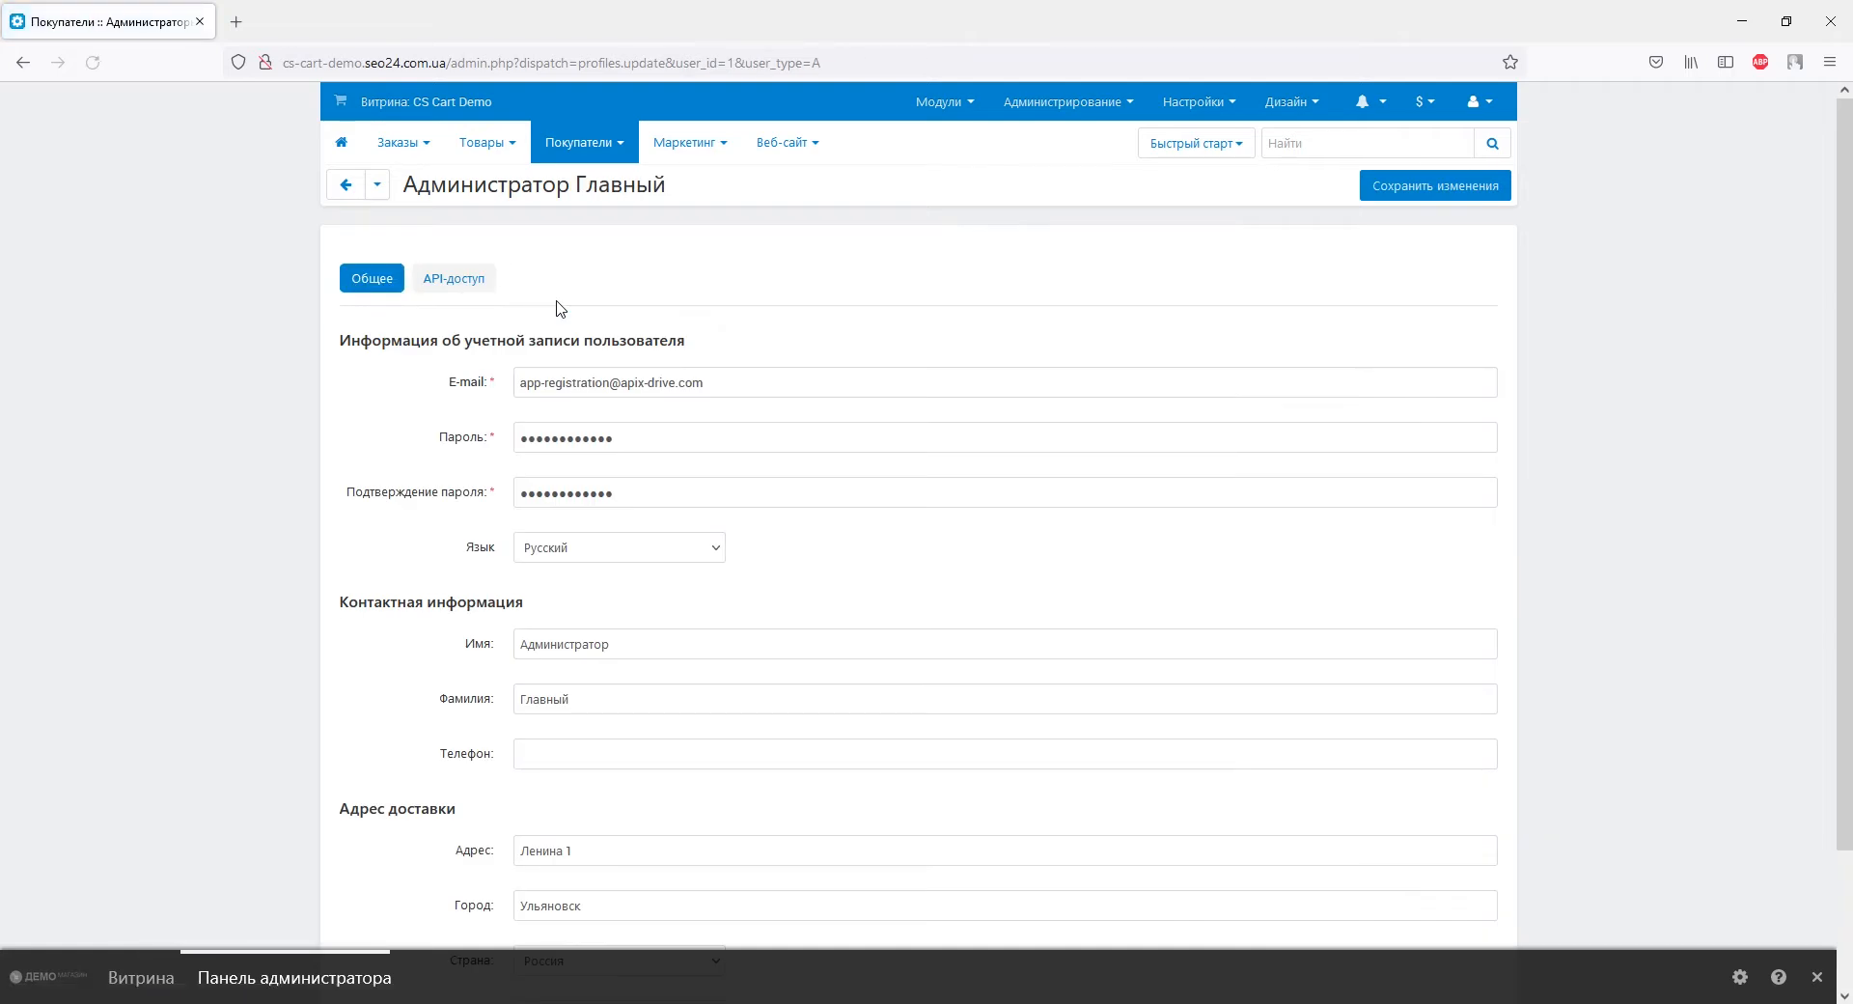
left_click(479, 281)
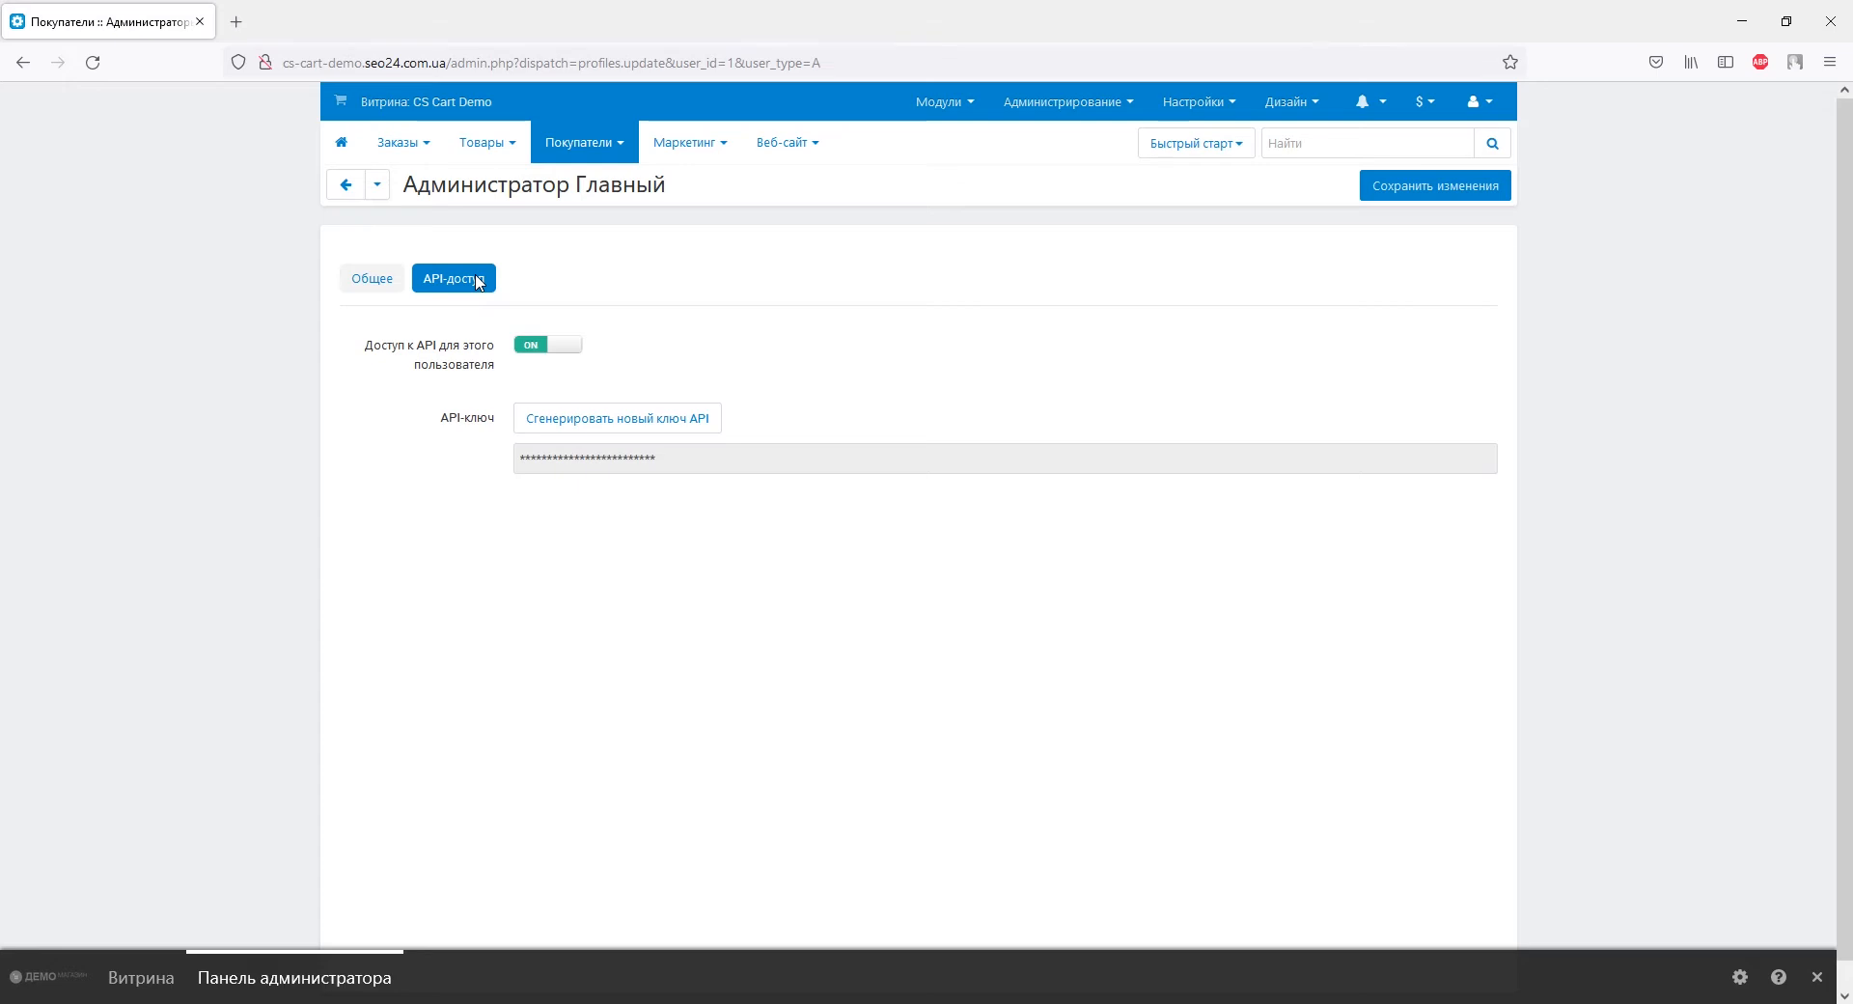
left_click(587, 423)
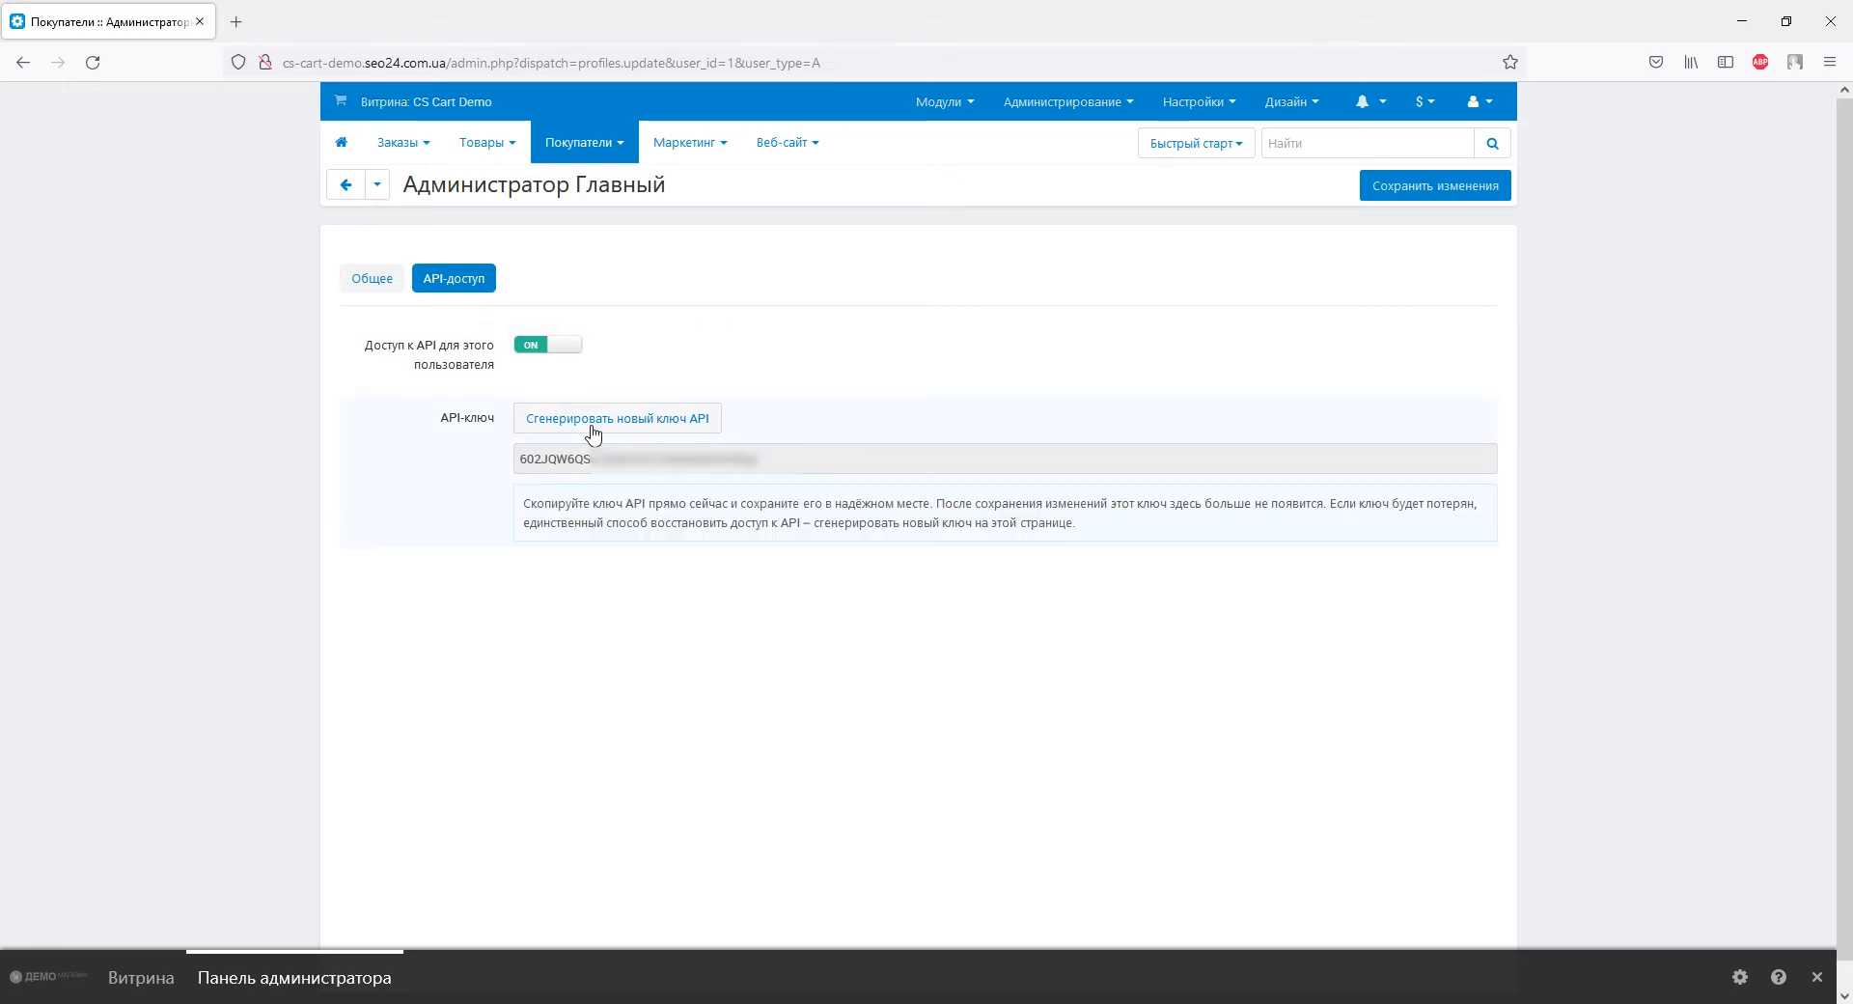
Copy the new key into ApiX-Drive's Ключ API field and save the CS-Cart account.
left_click_drag(762, 459, 521, 461)
right_click(521, 462)
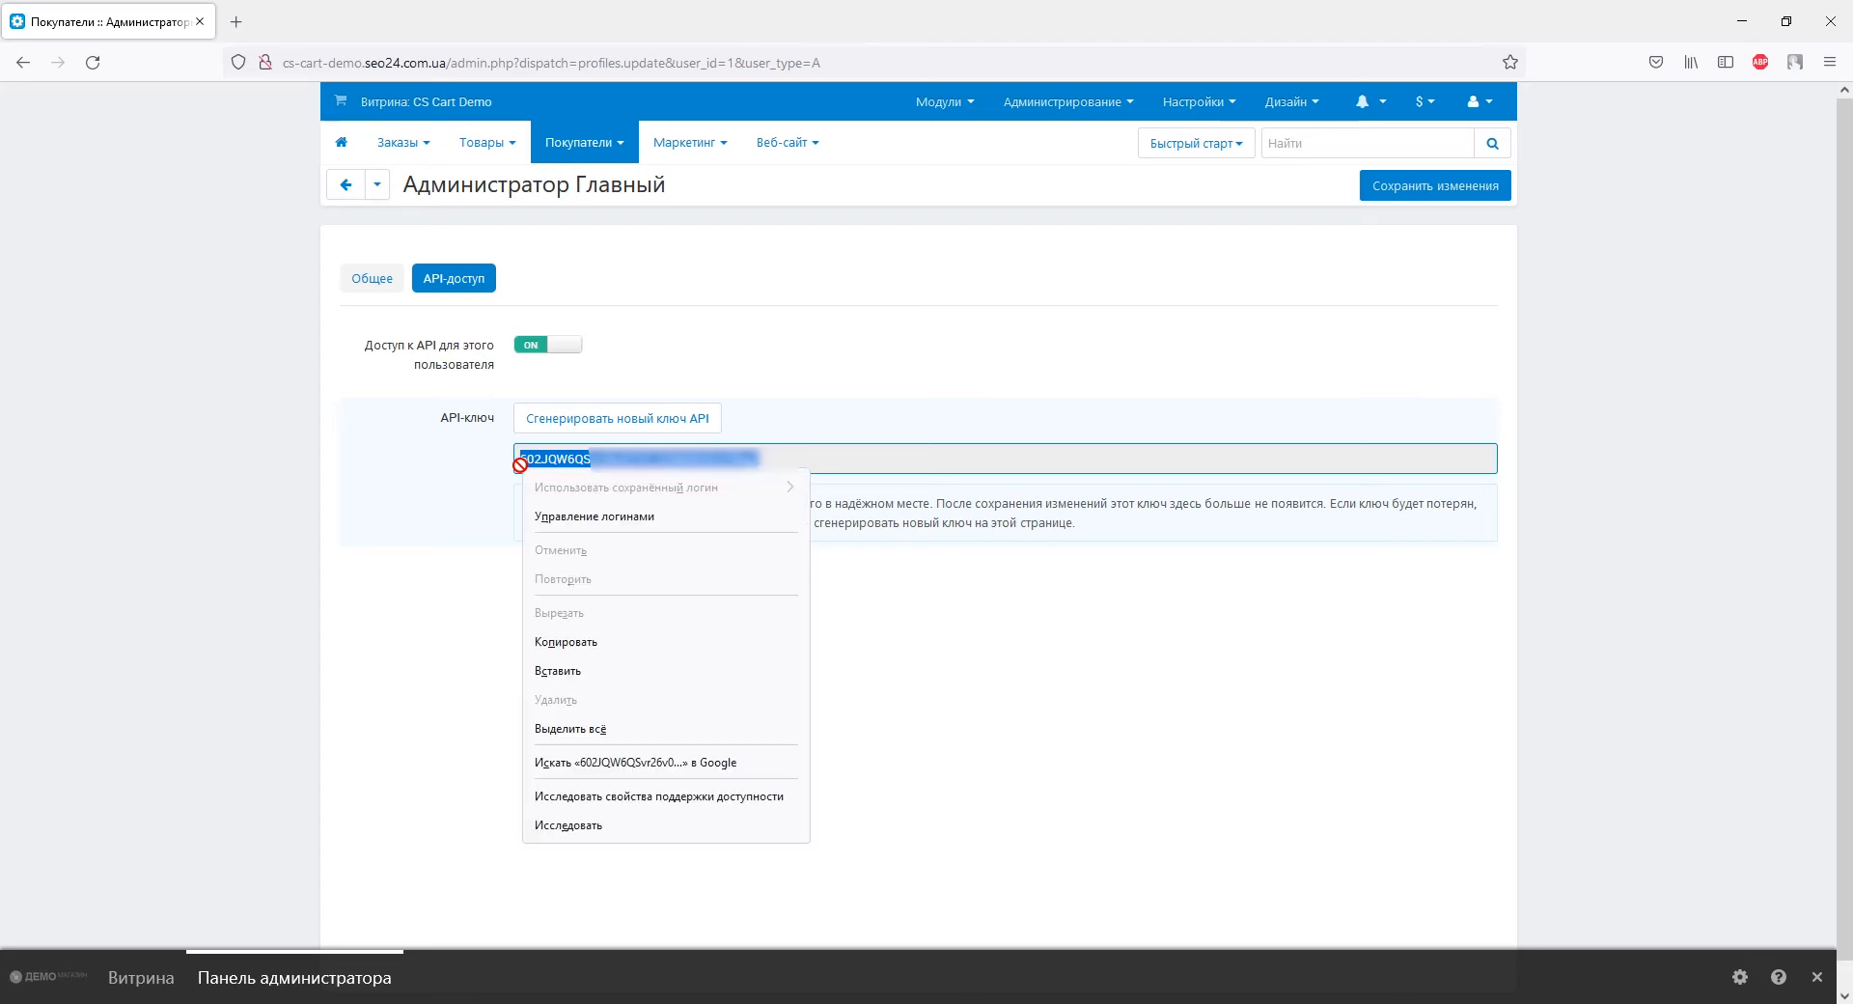
left_click(560, 641)
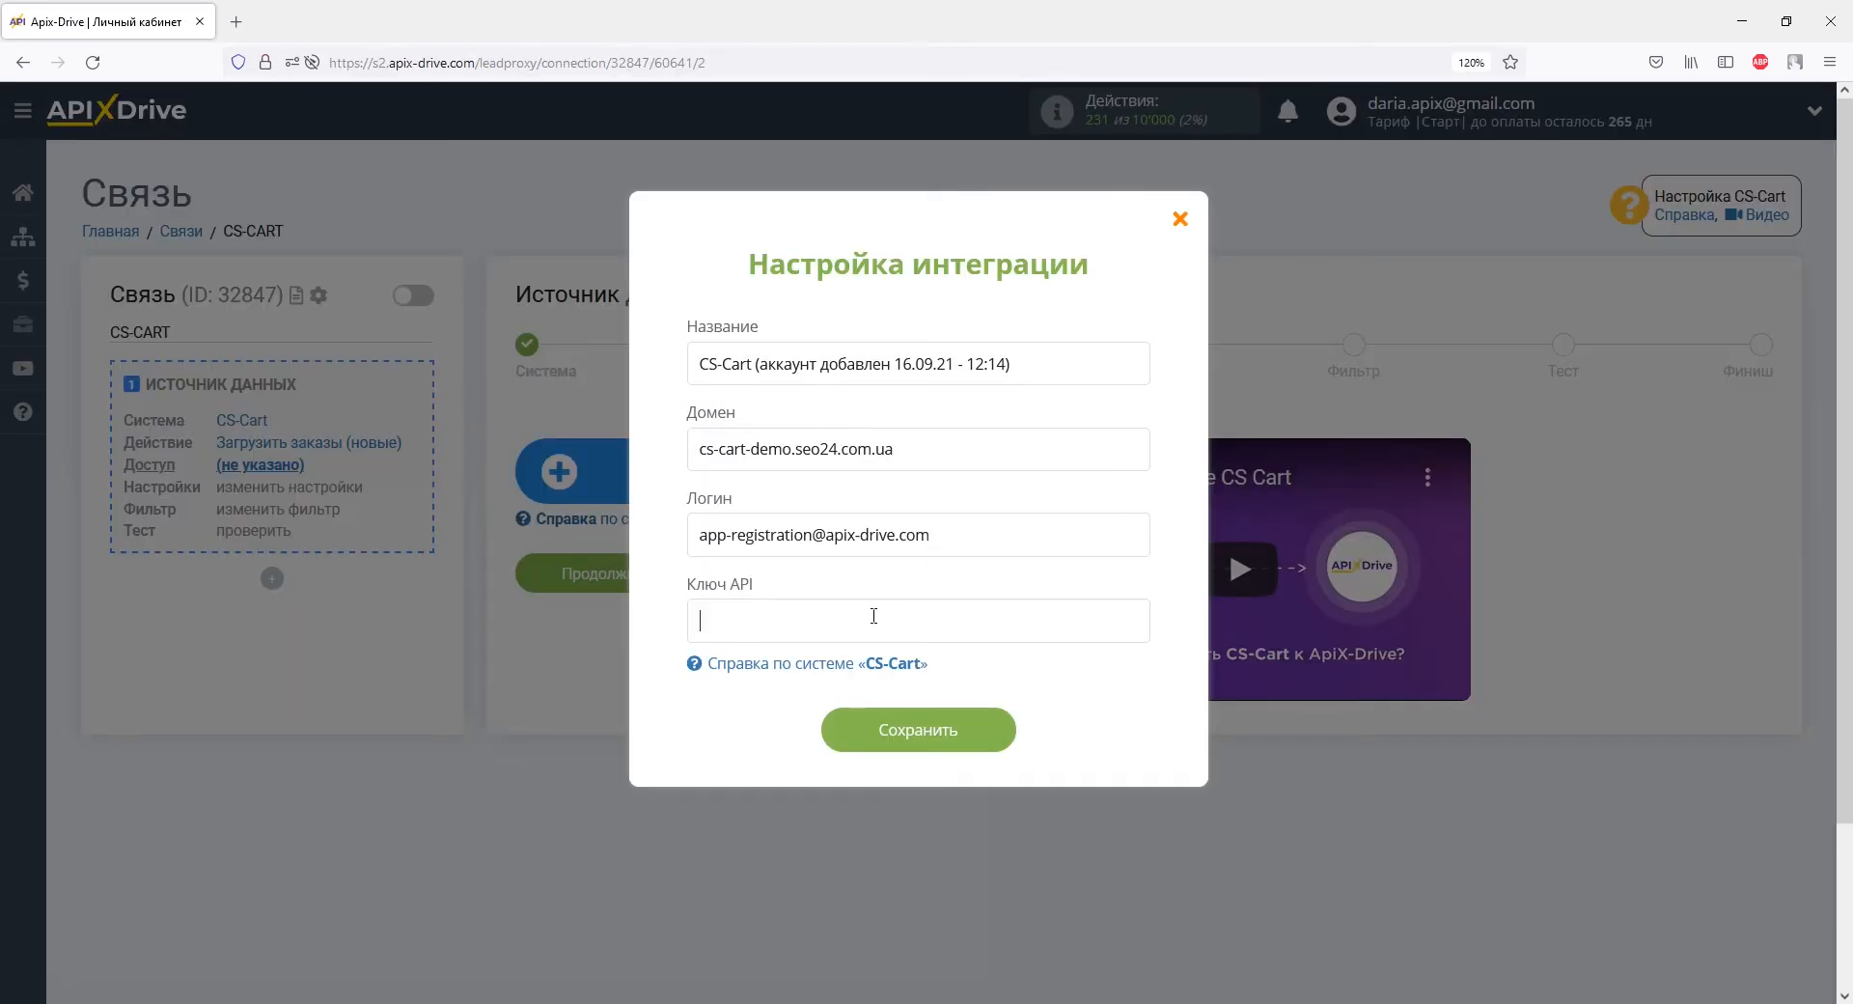
right_click(873, 615)
left_click(917, 702)
left_click(907, 751)
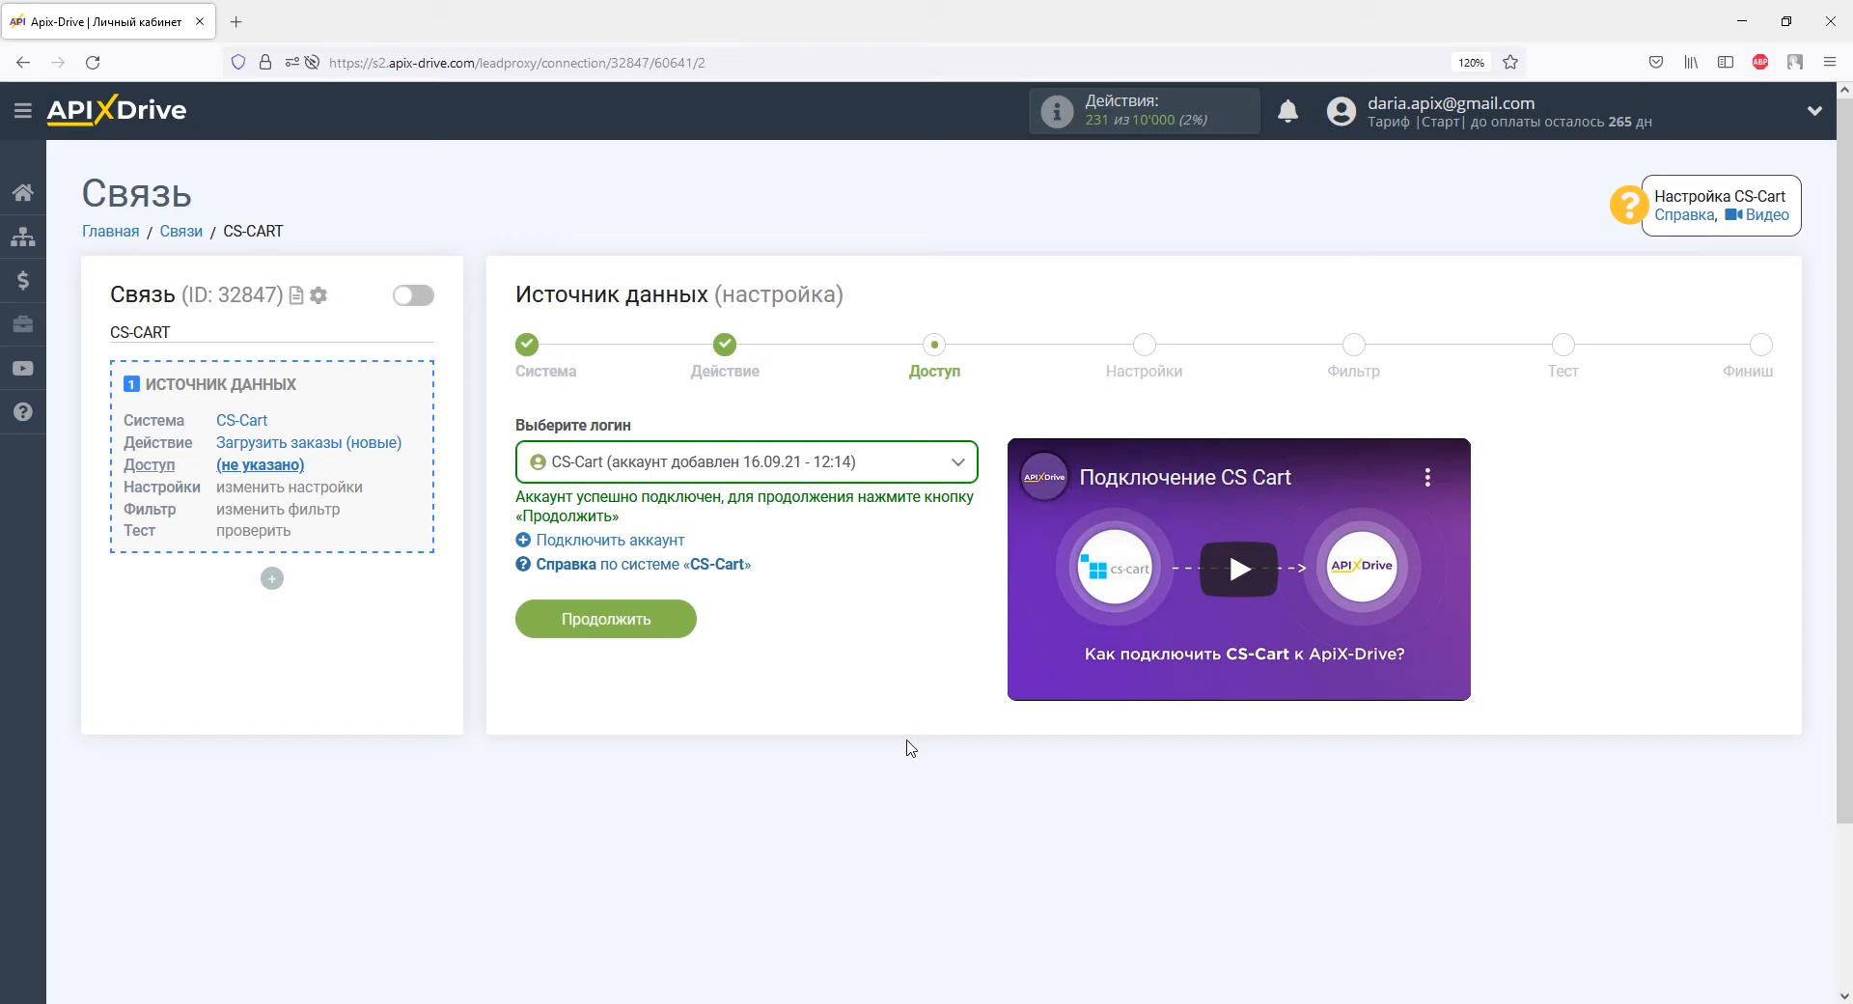
Continue past the Доступ and Настройки steps using the connected CS-Cart account.
left_click(681, 623)
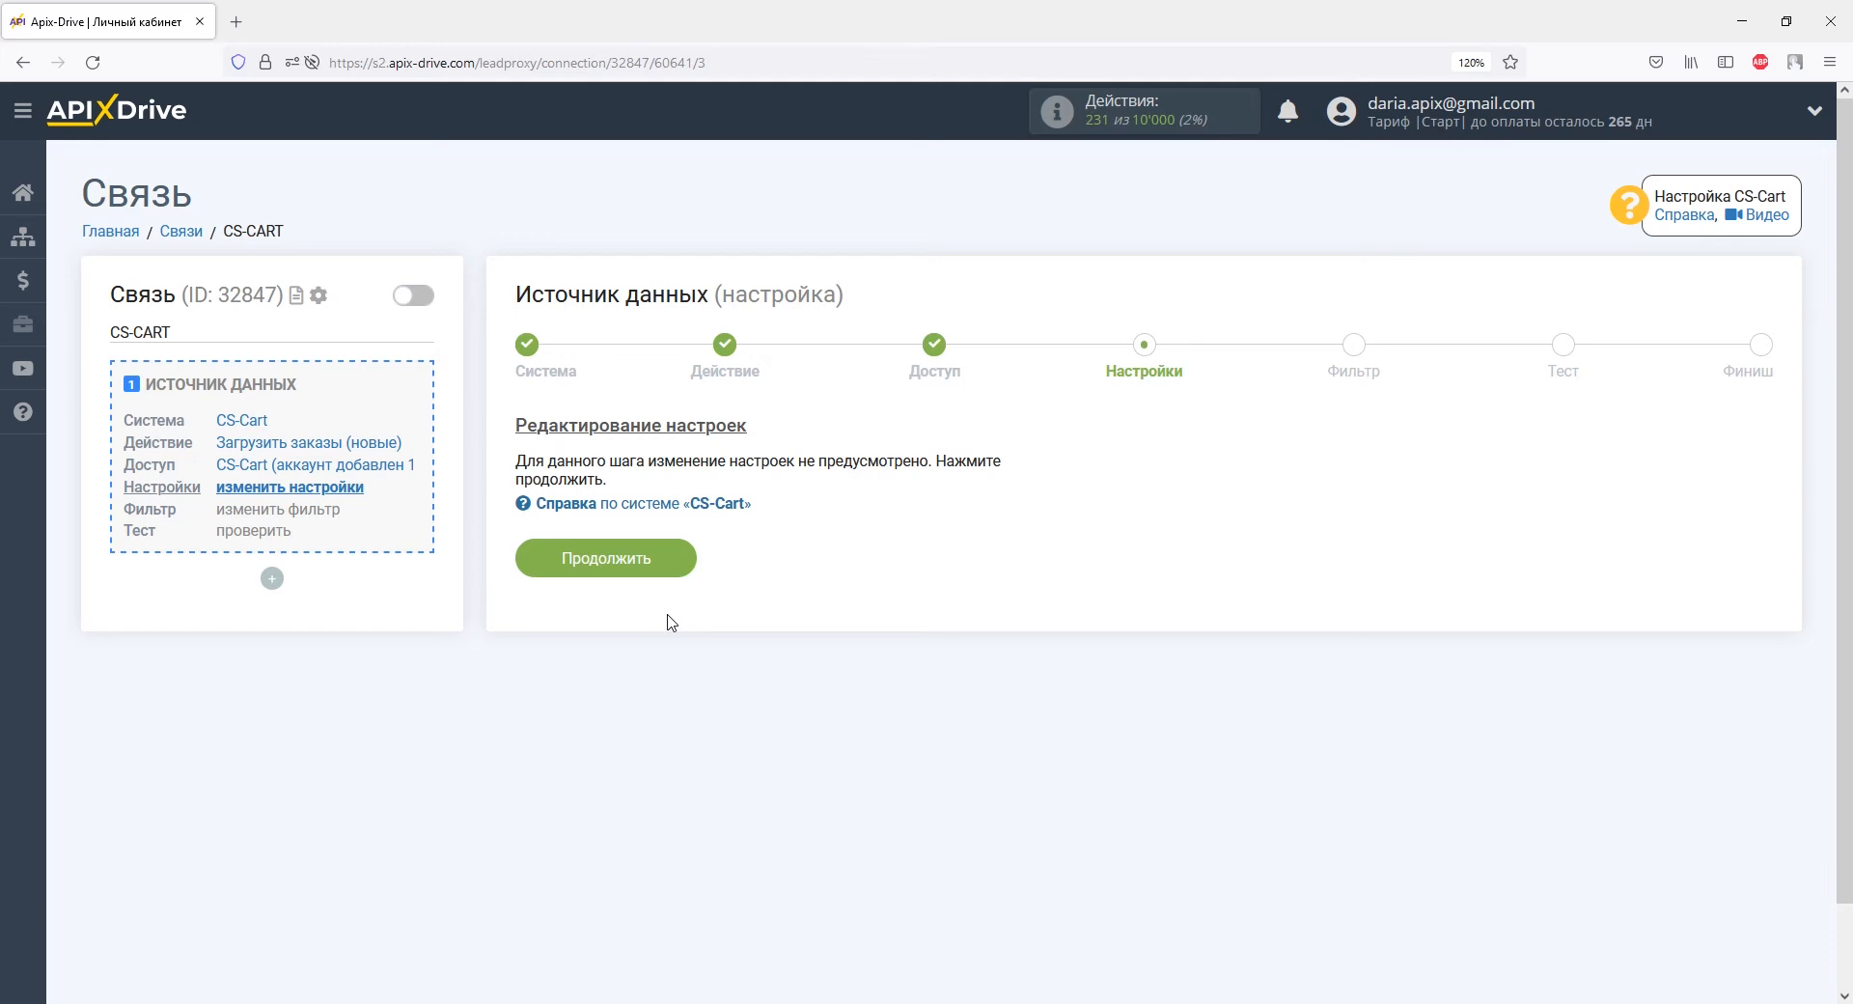
left_click(664, 550)
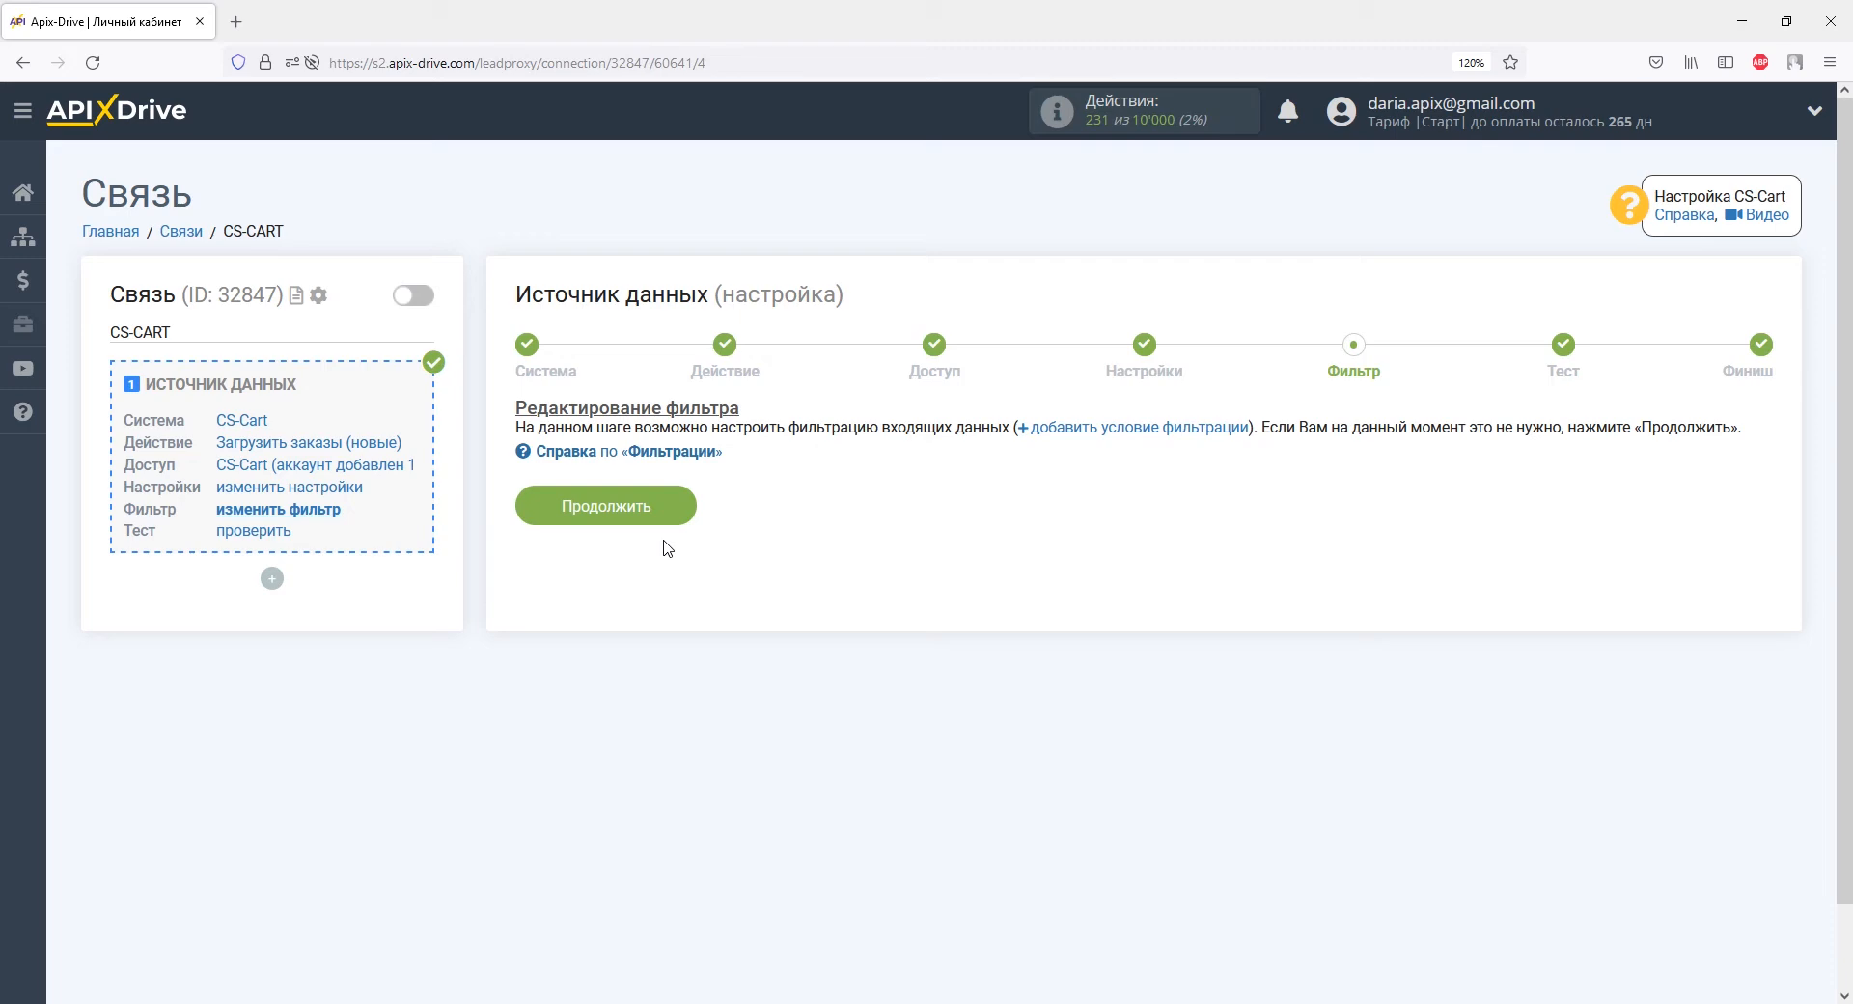
Skip the filter, review the test order totalling 28000.00, and finish the source setup.
left_click(662, 505)
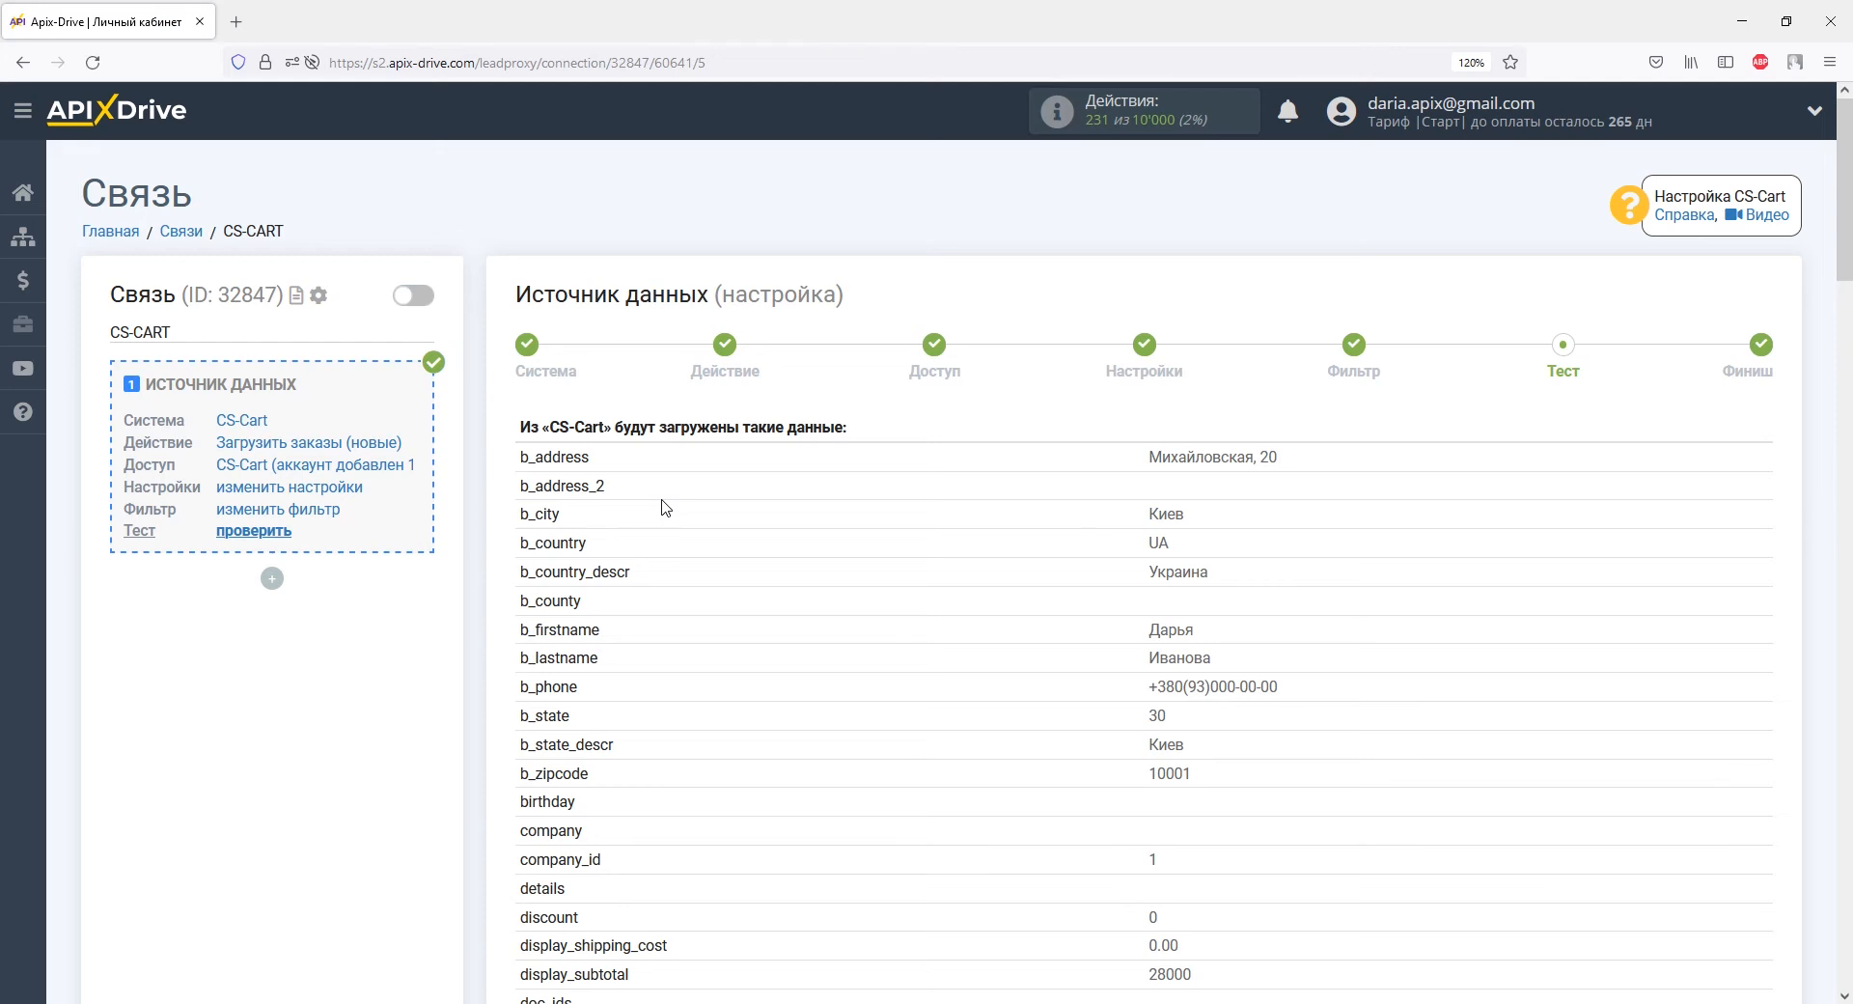
scroll(665, 506, "down", 4)
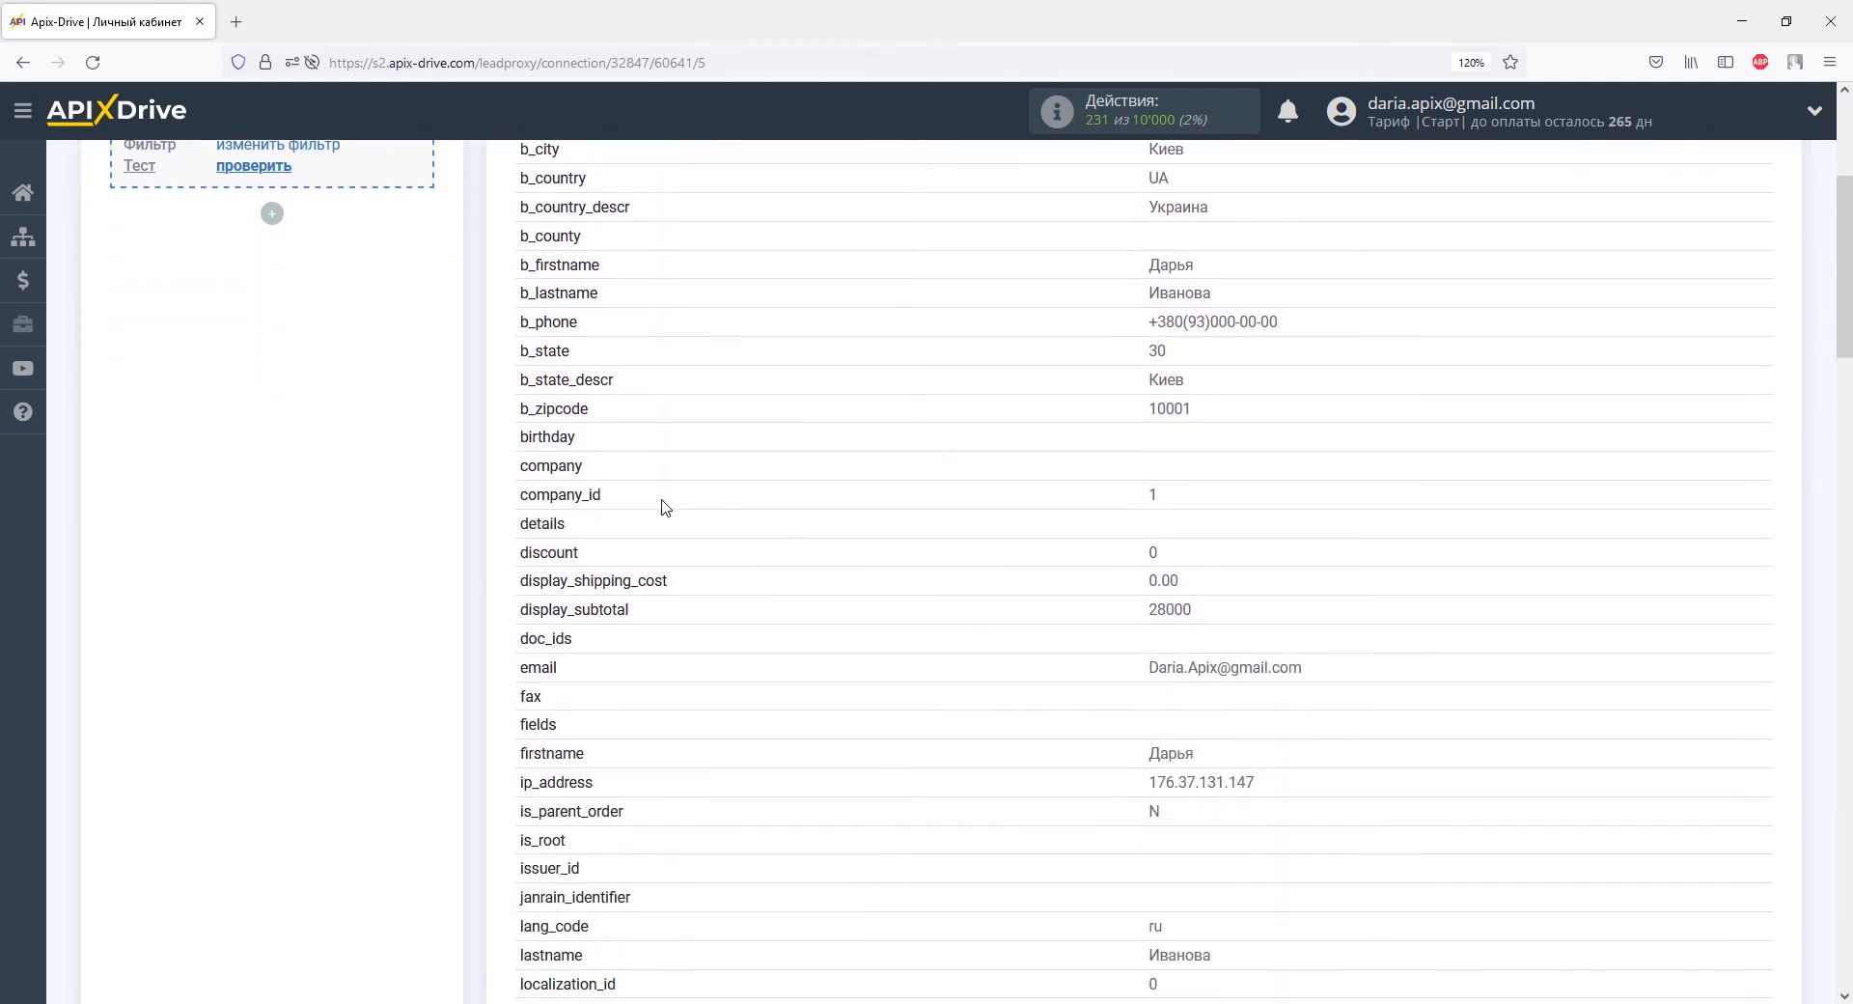
scroll(665, 505, "down", 10)
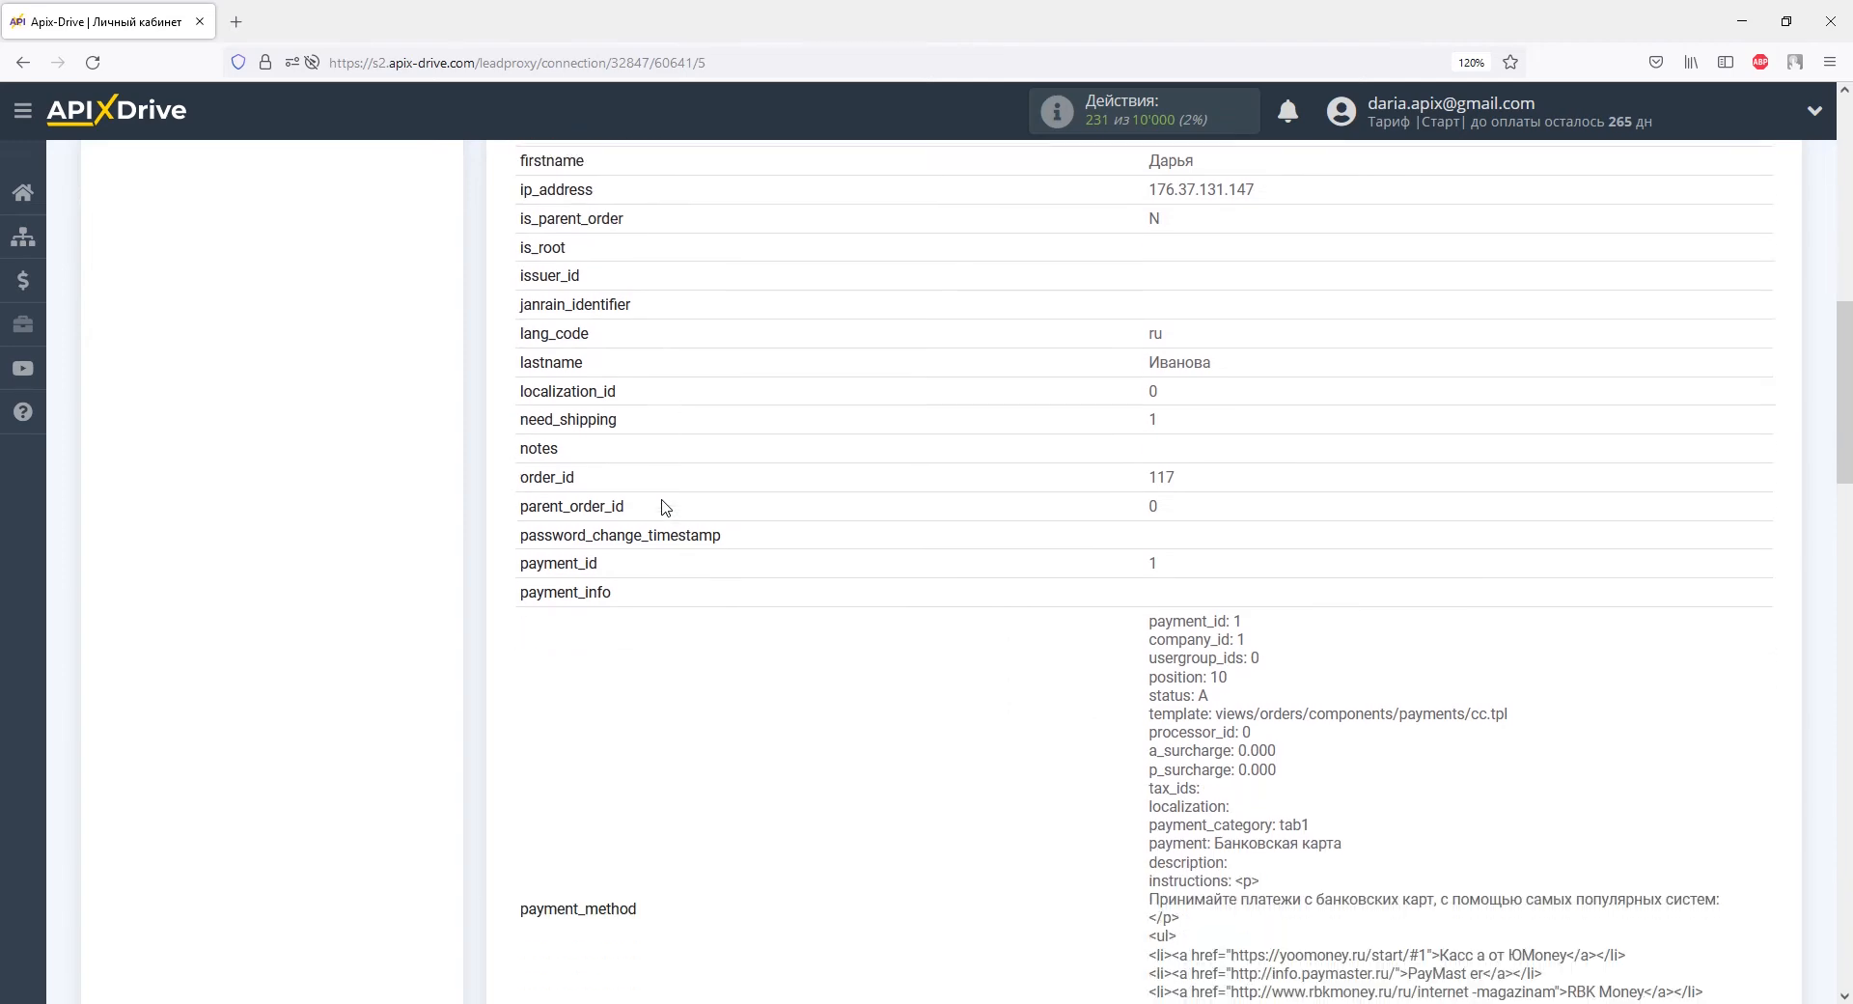
scroll(665, 506, "down", 5)
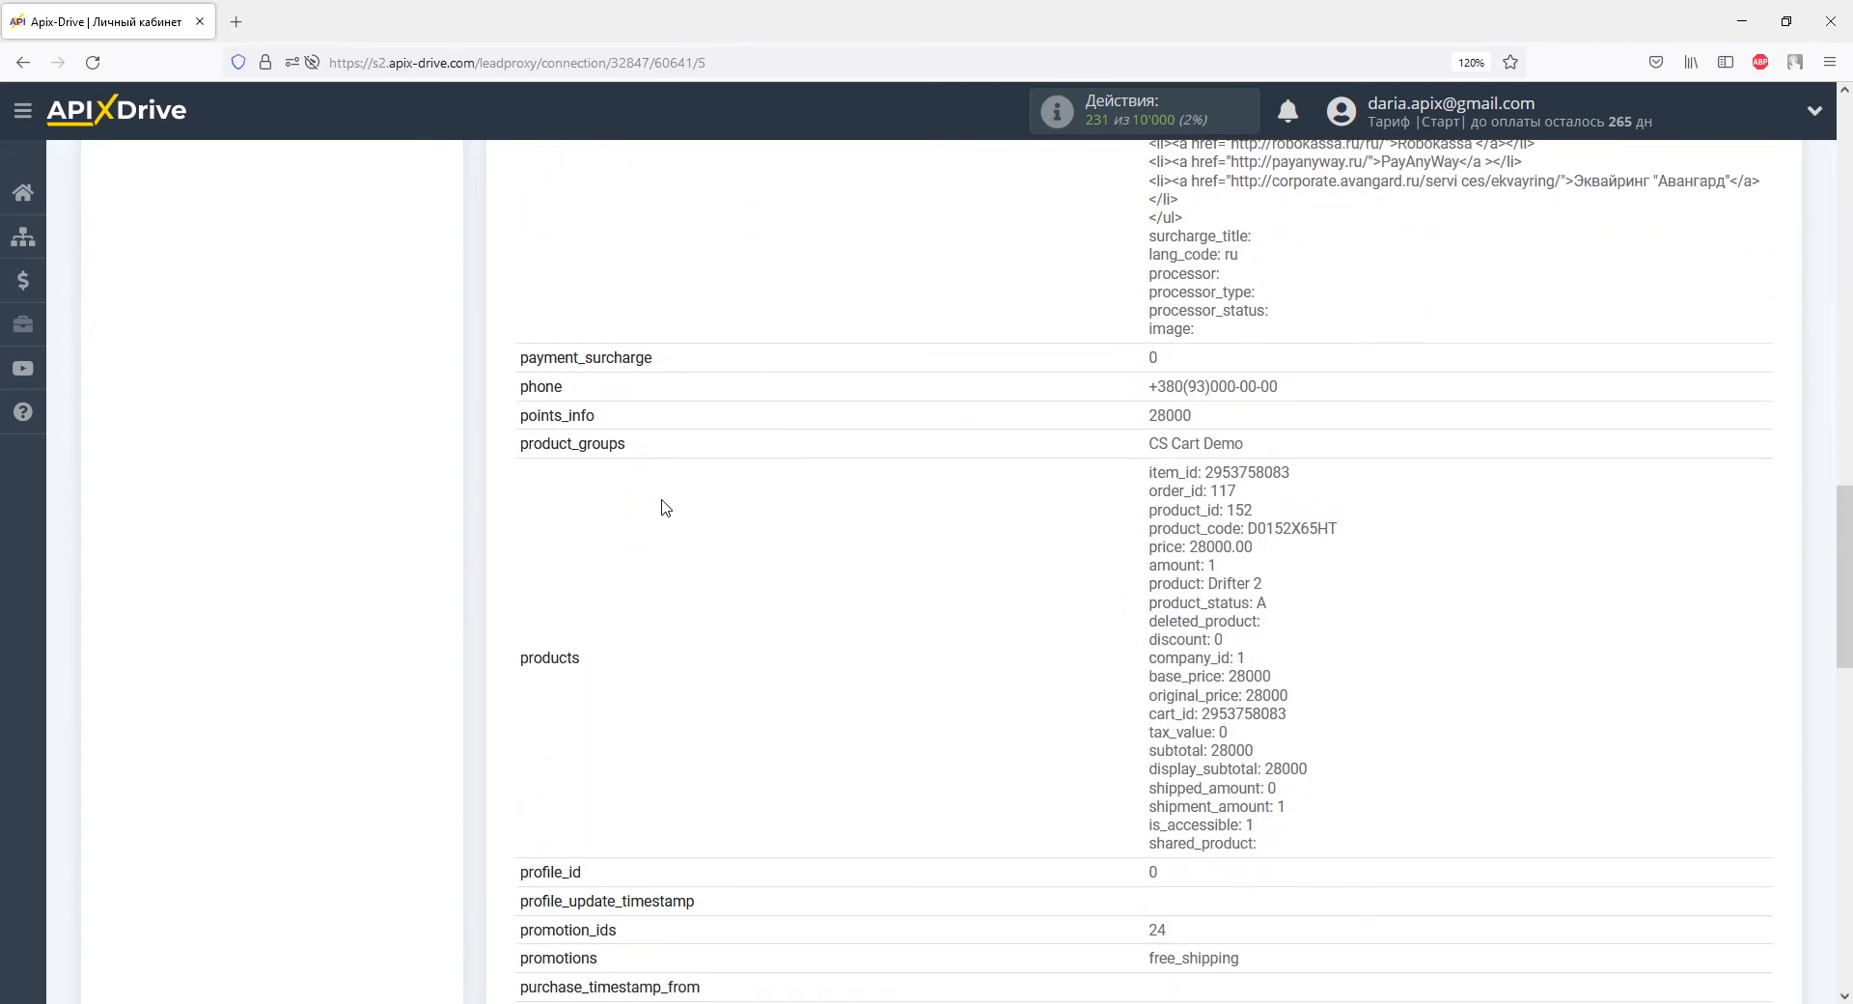
scroll(665, 505, "down", 5)
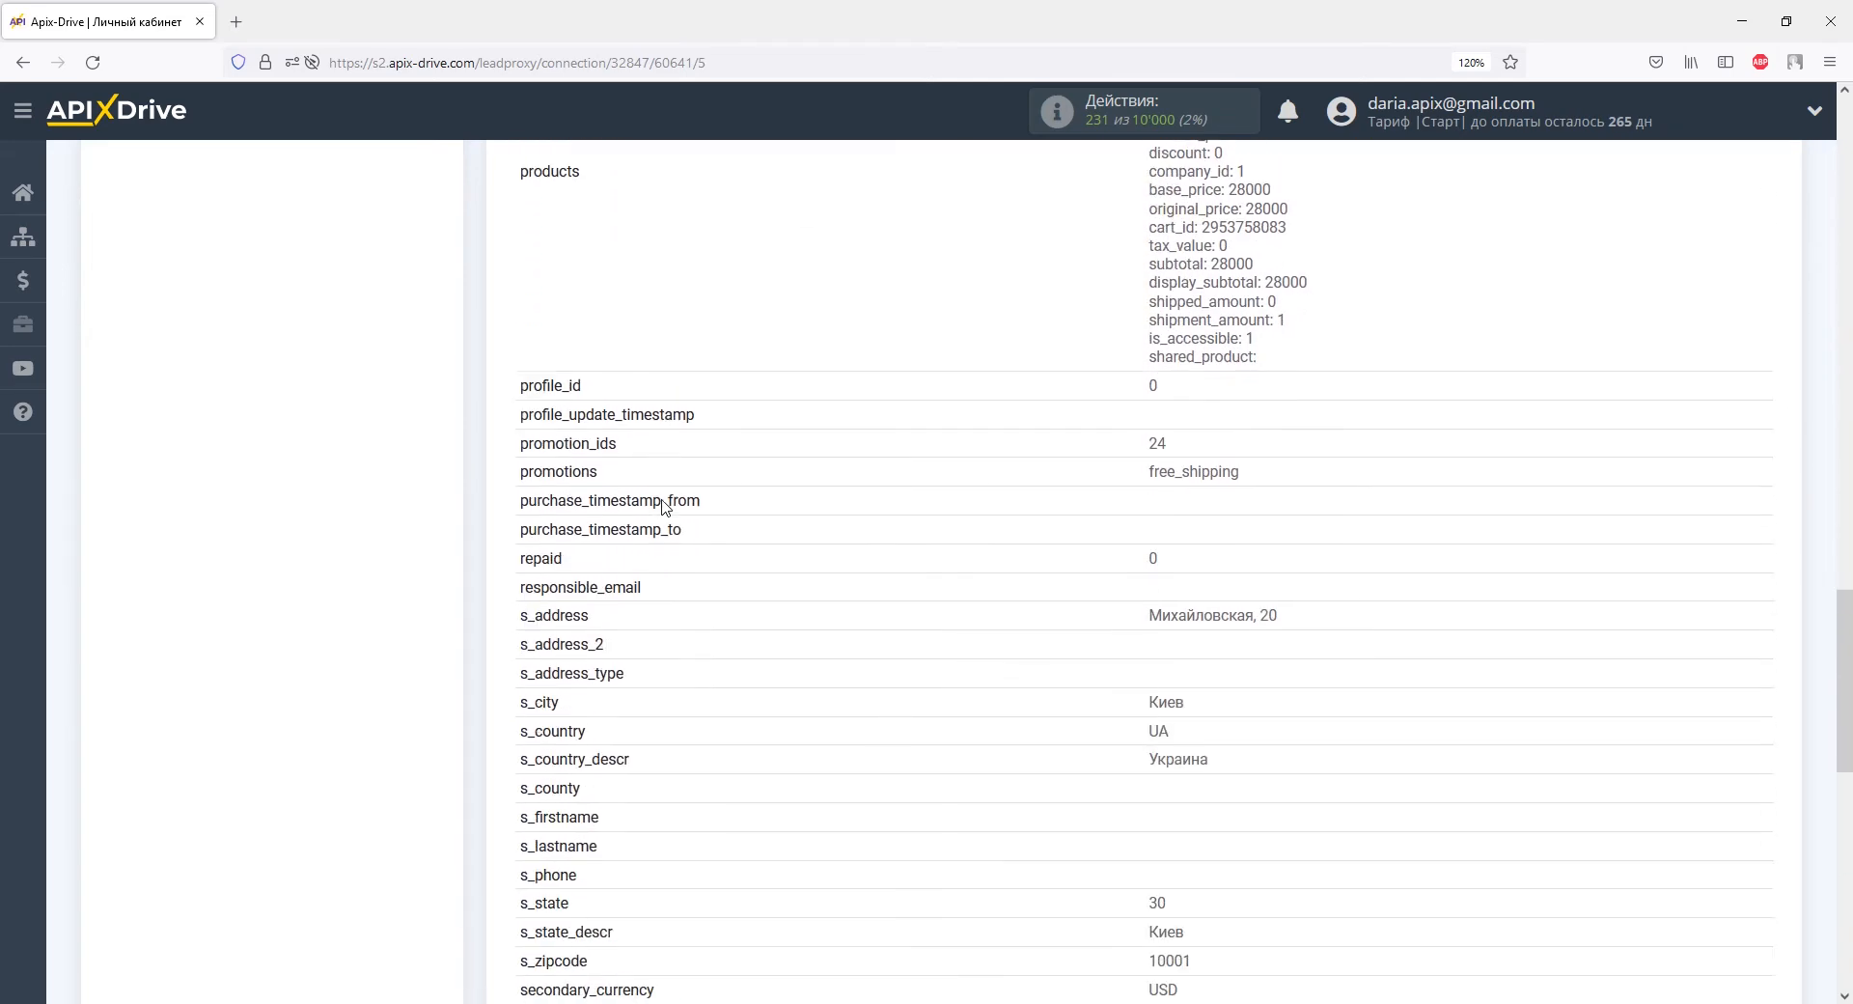
scroll(665, 506, "down", 5)
scroll(665, 505, "down", 5)
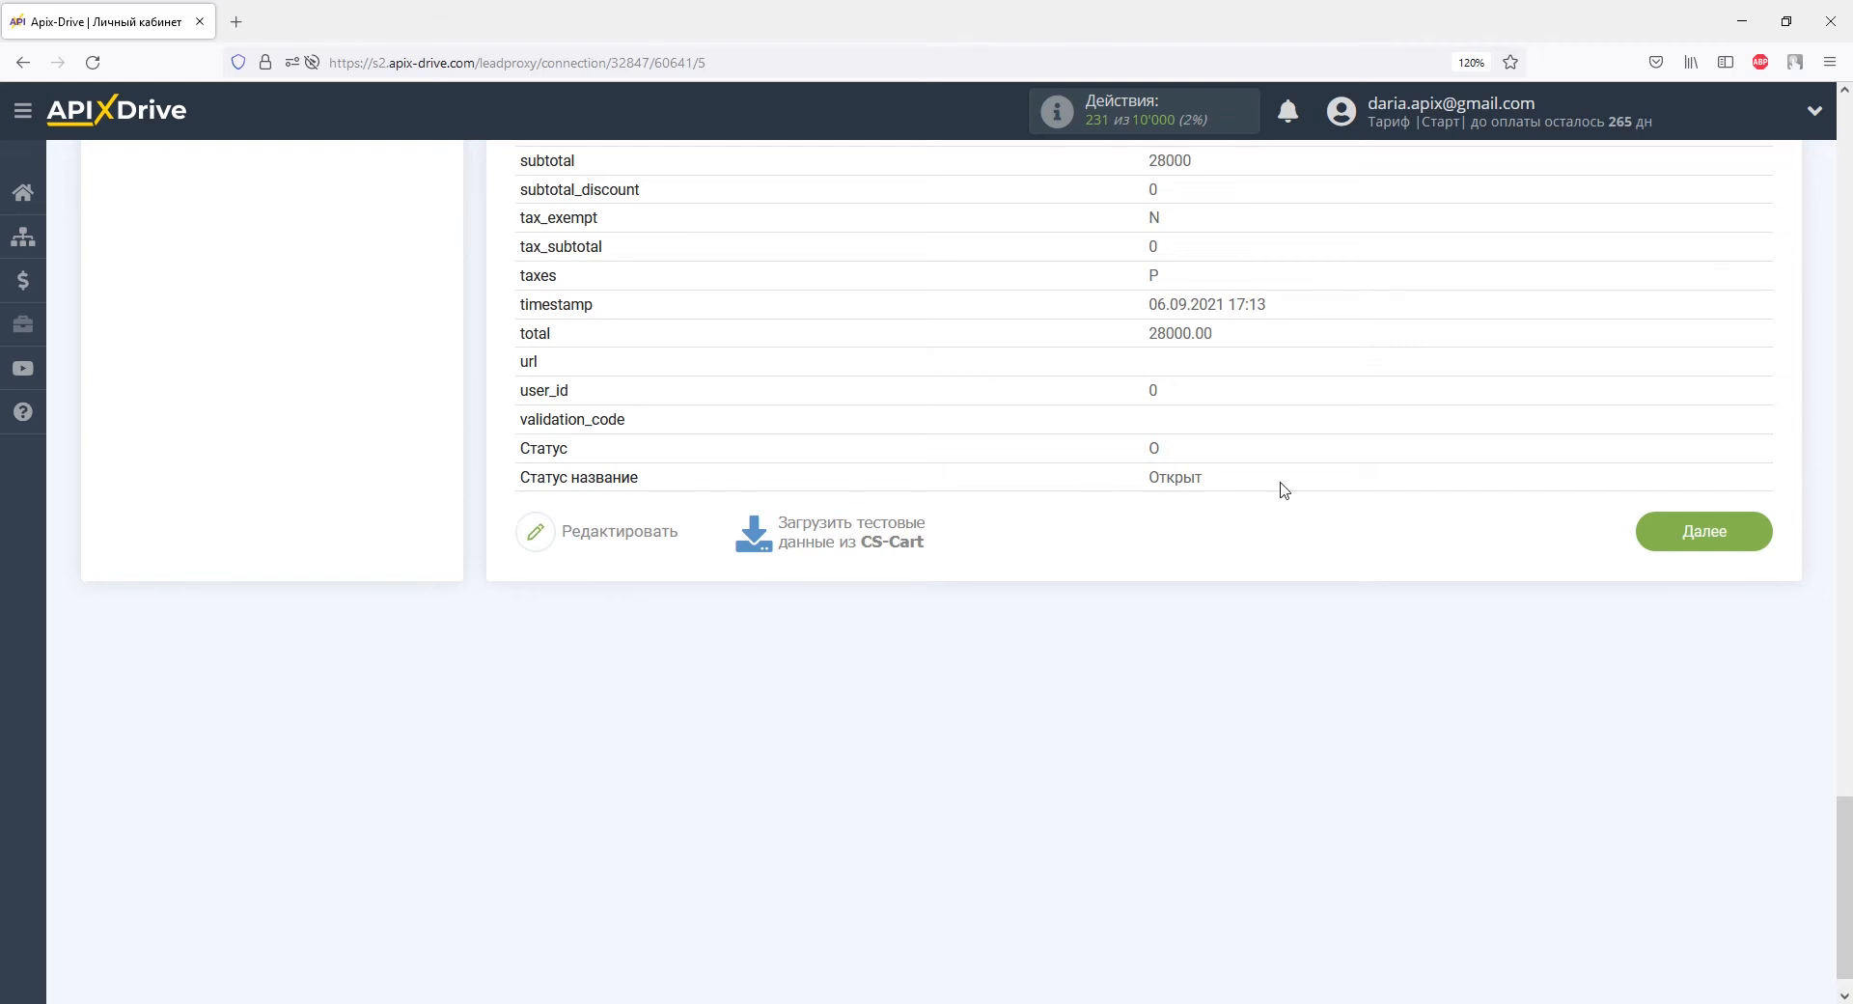
left_click(1654, 530)
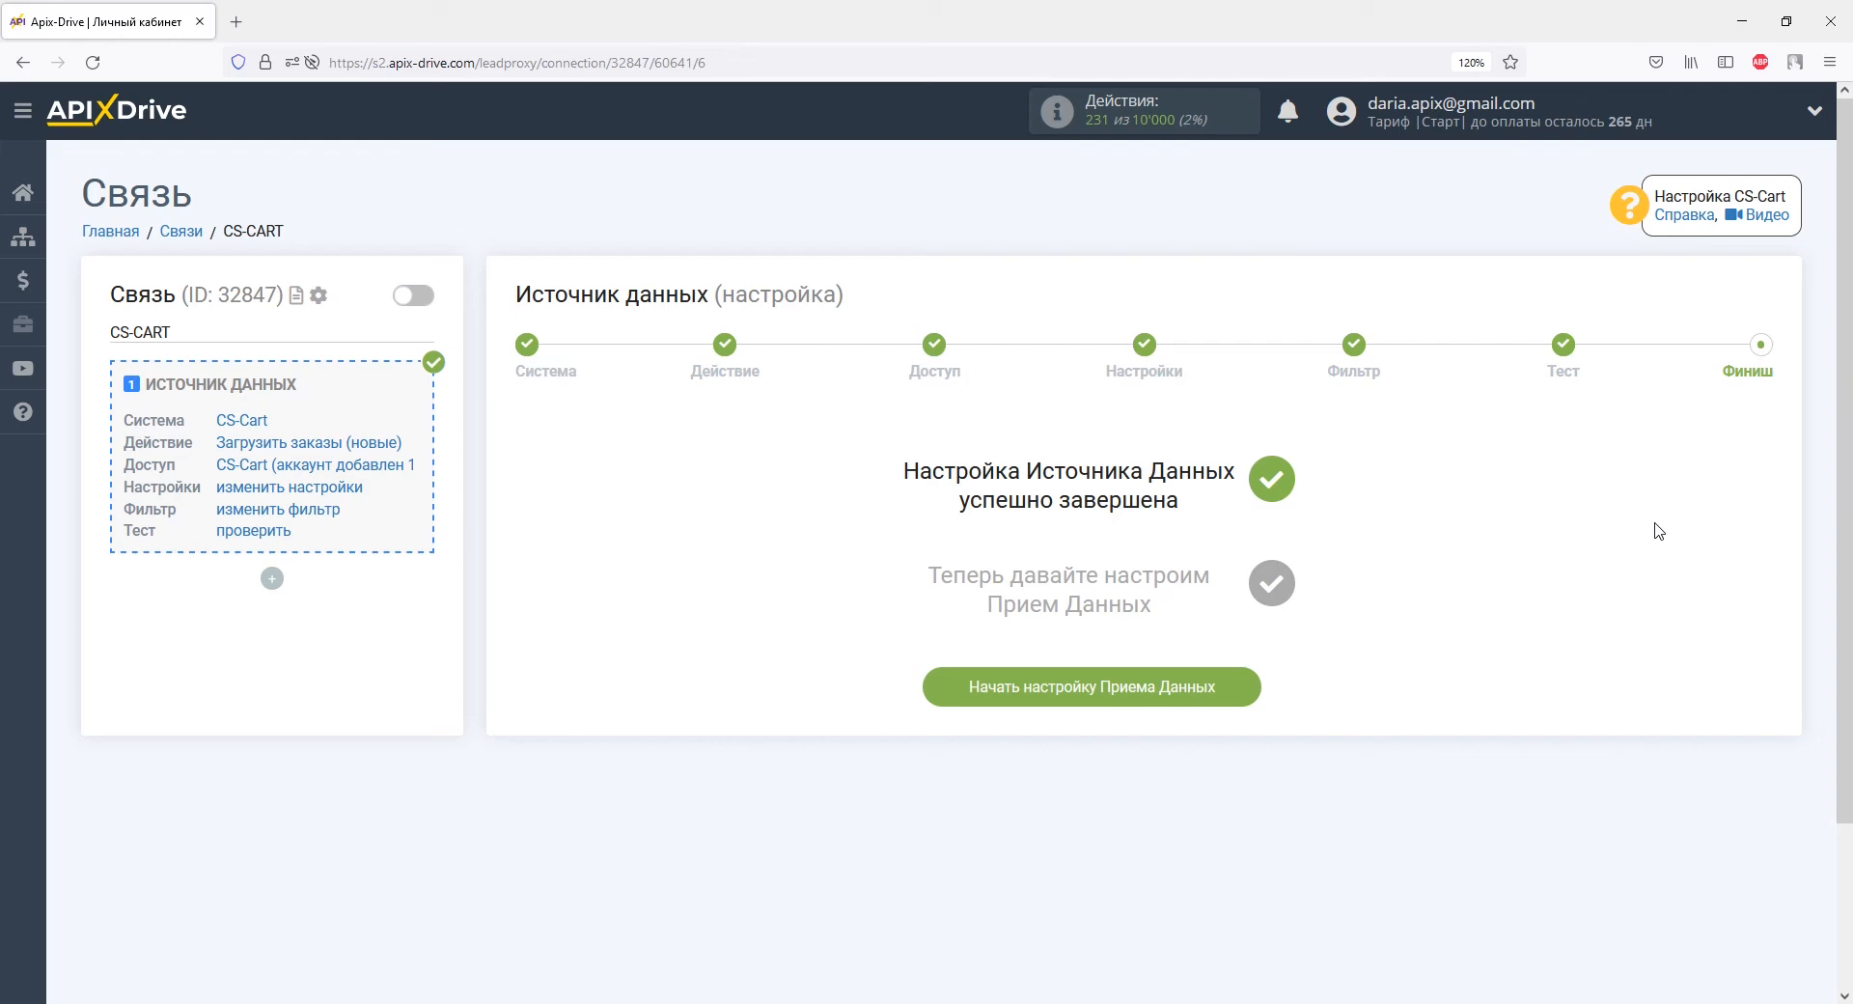
Start data receiving setup with YClients (прием) as the destination system.
left_click(1221, 686)
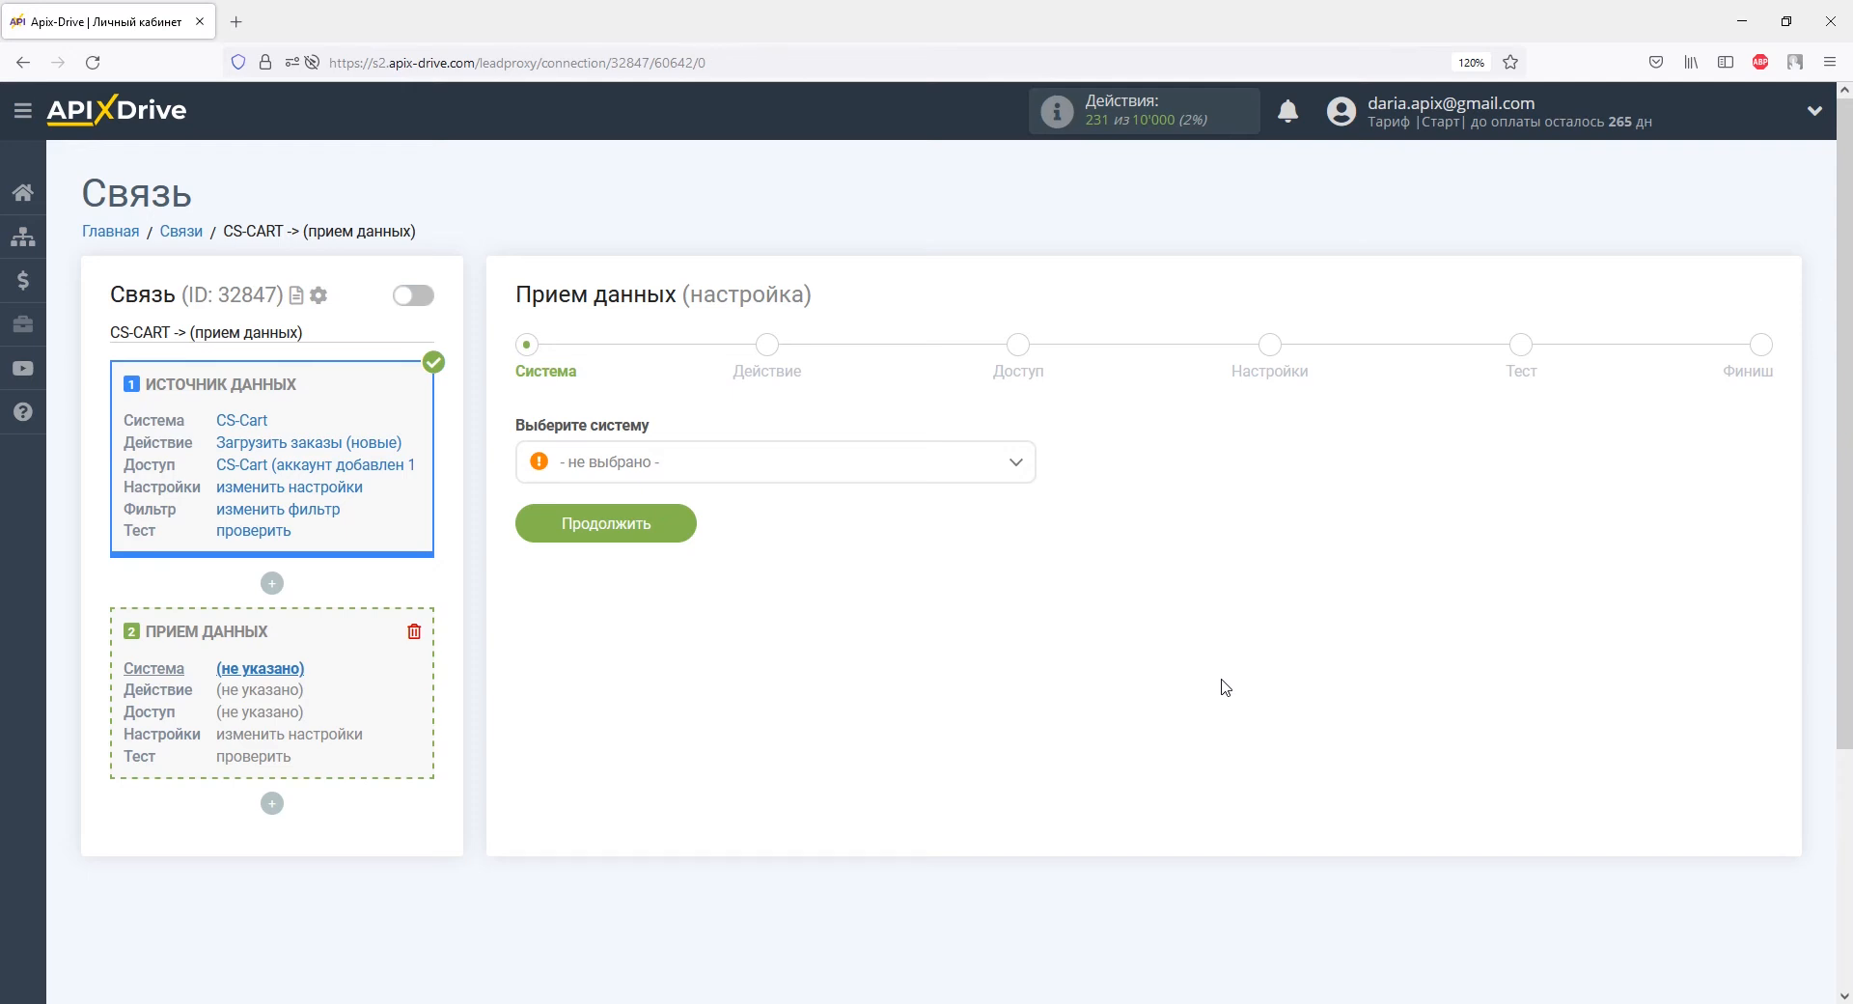
left_click(1015, 465)
left_click_drag(1026, 509, 1020, 768)
left_click(674, 629)
left_click(665, 527)
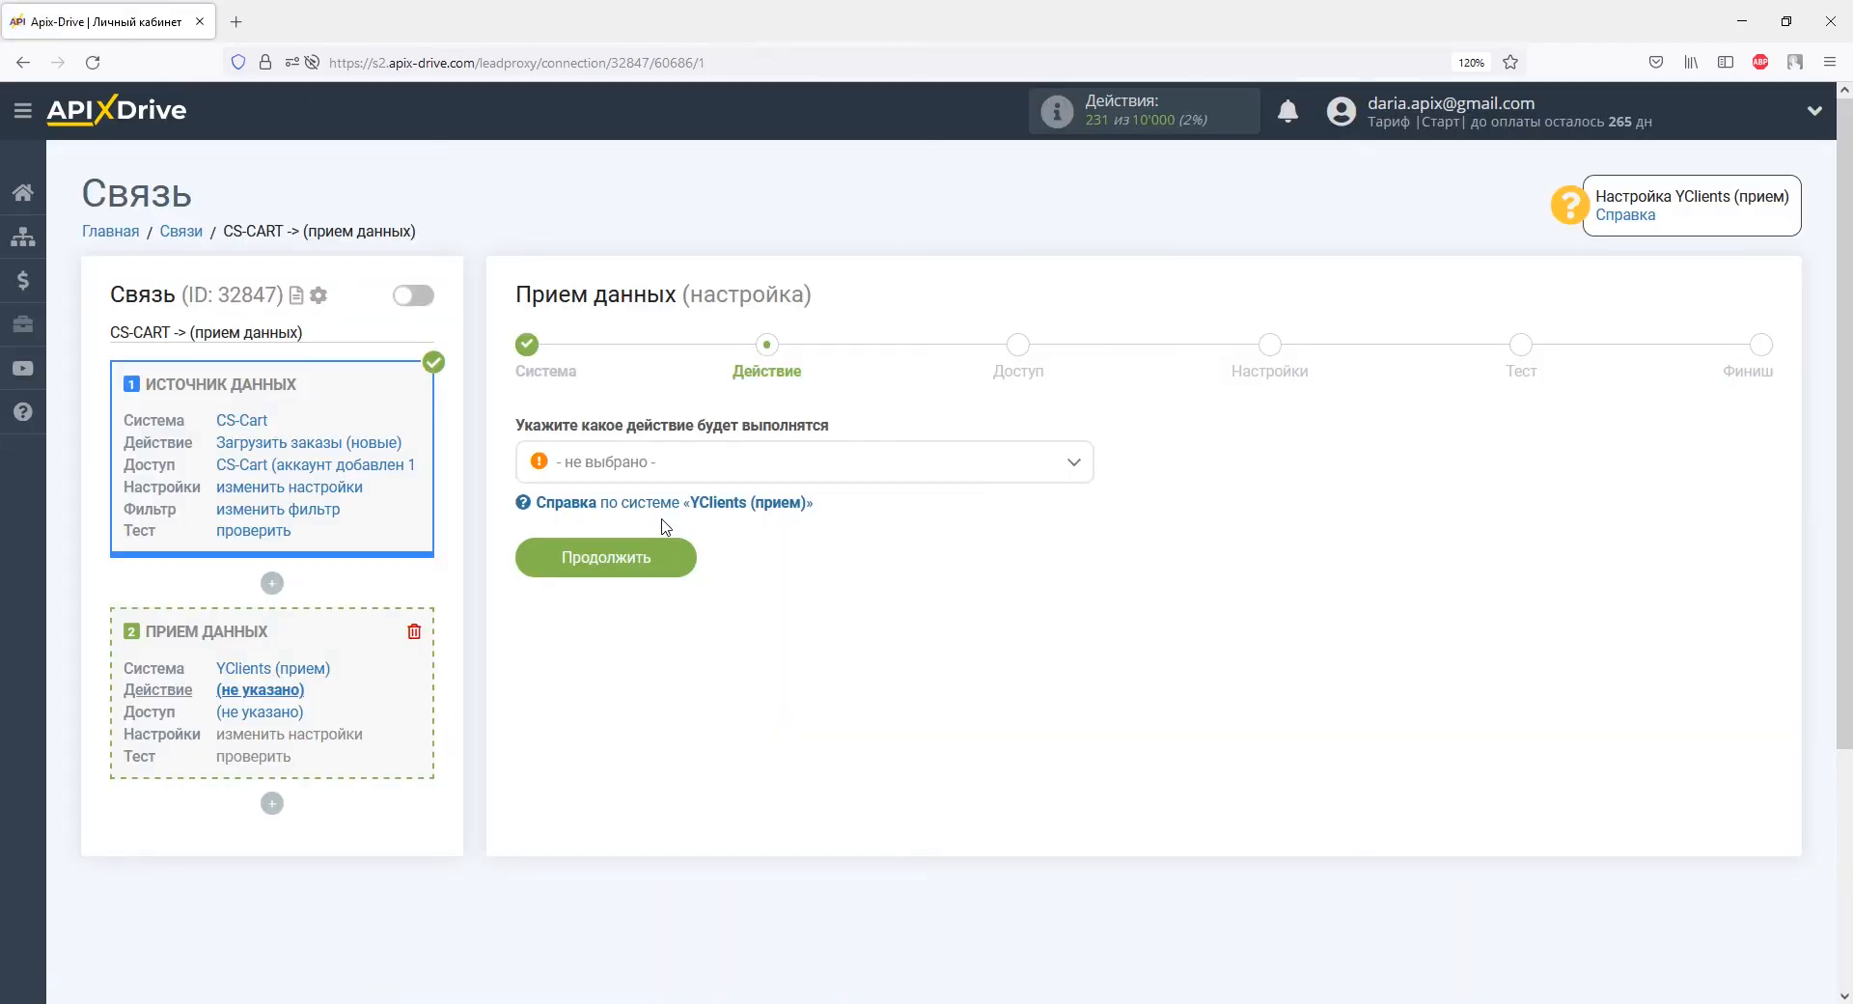
Set the YClients action to Отправка клиентов and open the YClients account connection form.
left_click(665, 464)
left_click(666, 572)
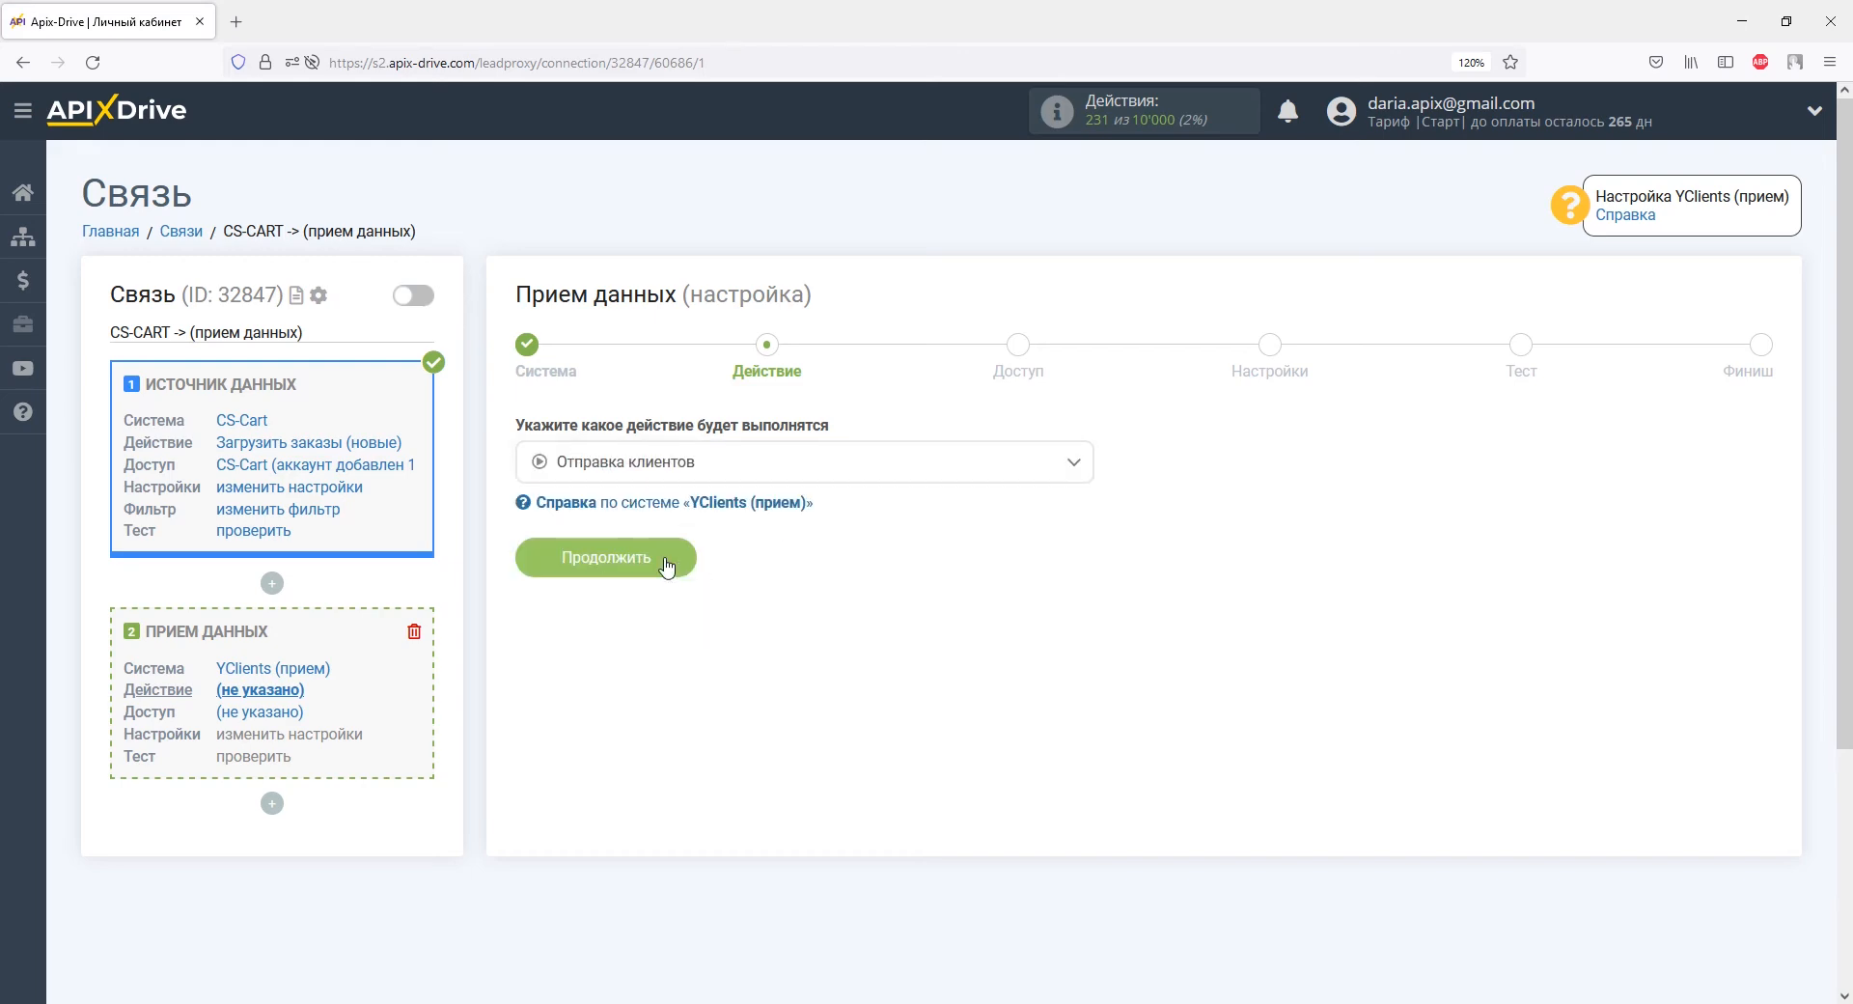
left_click(666, 559)
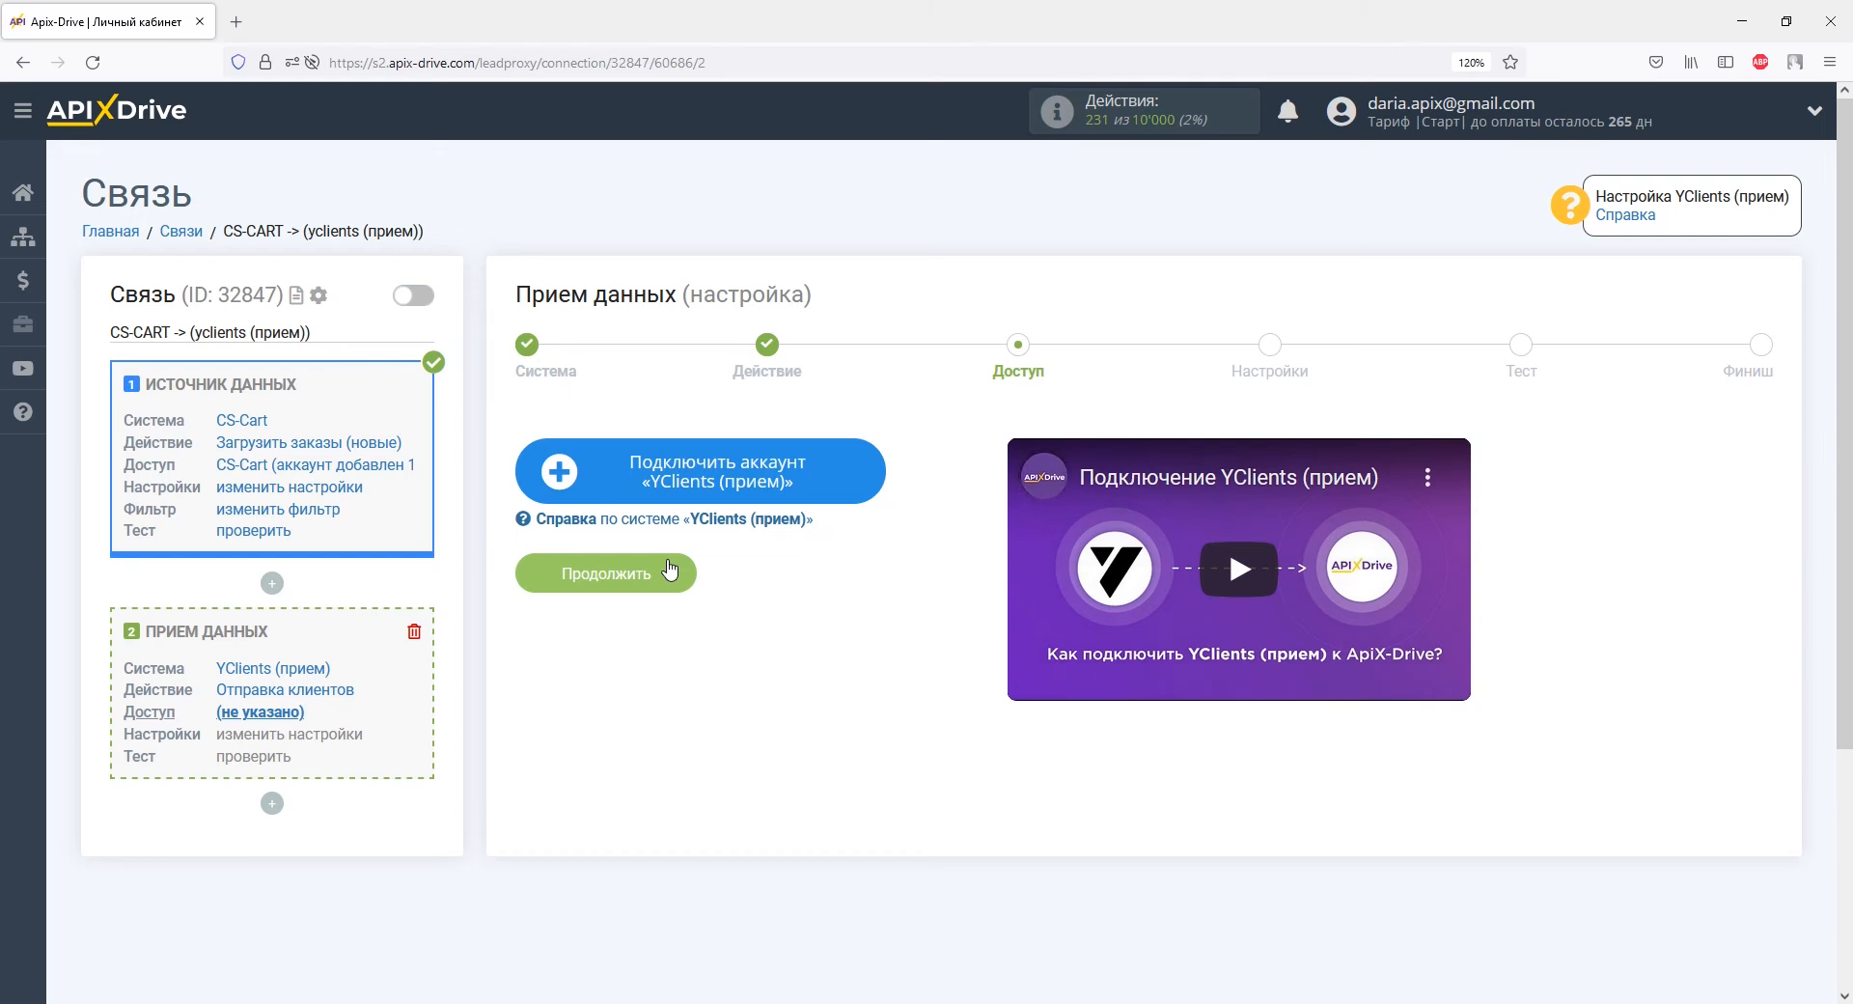
left_click(599, 468)
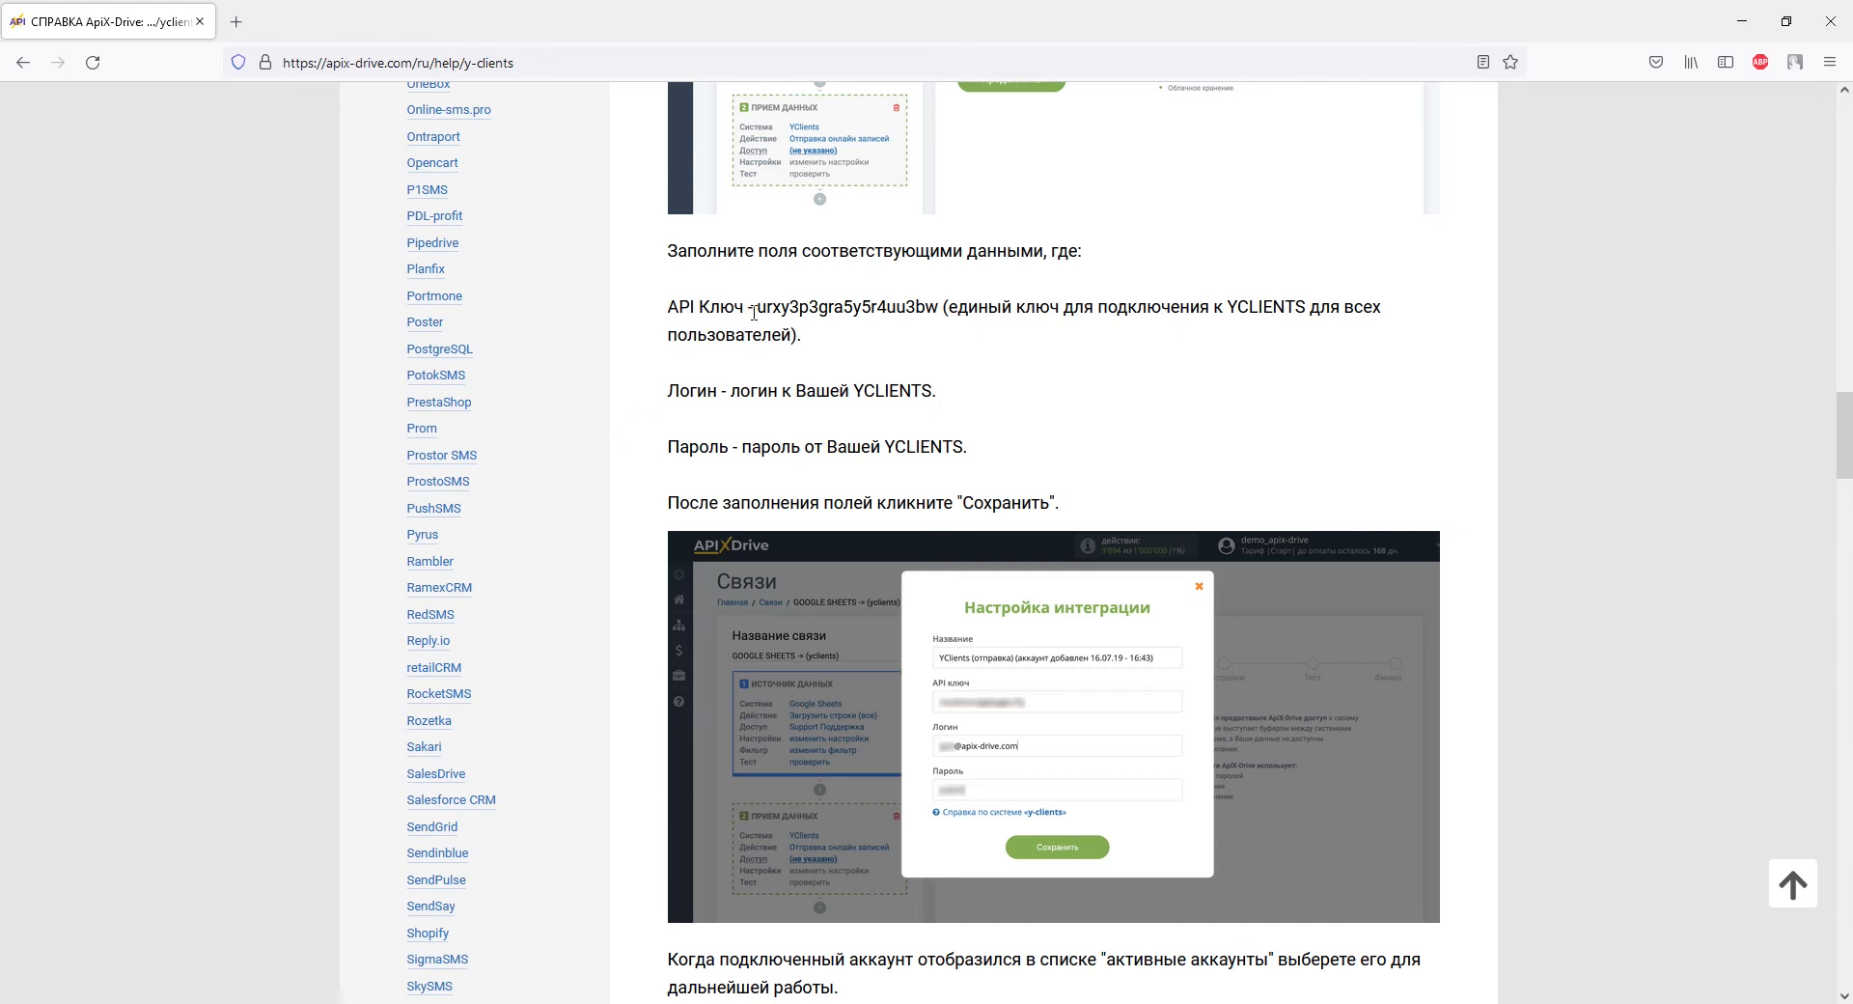
Copy the shared API key from the YClients help article into the connection form.
left_click_drag(756, 307, 840, 306)
left_click_drag(917, 305, 936, 307)
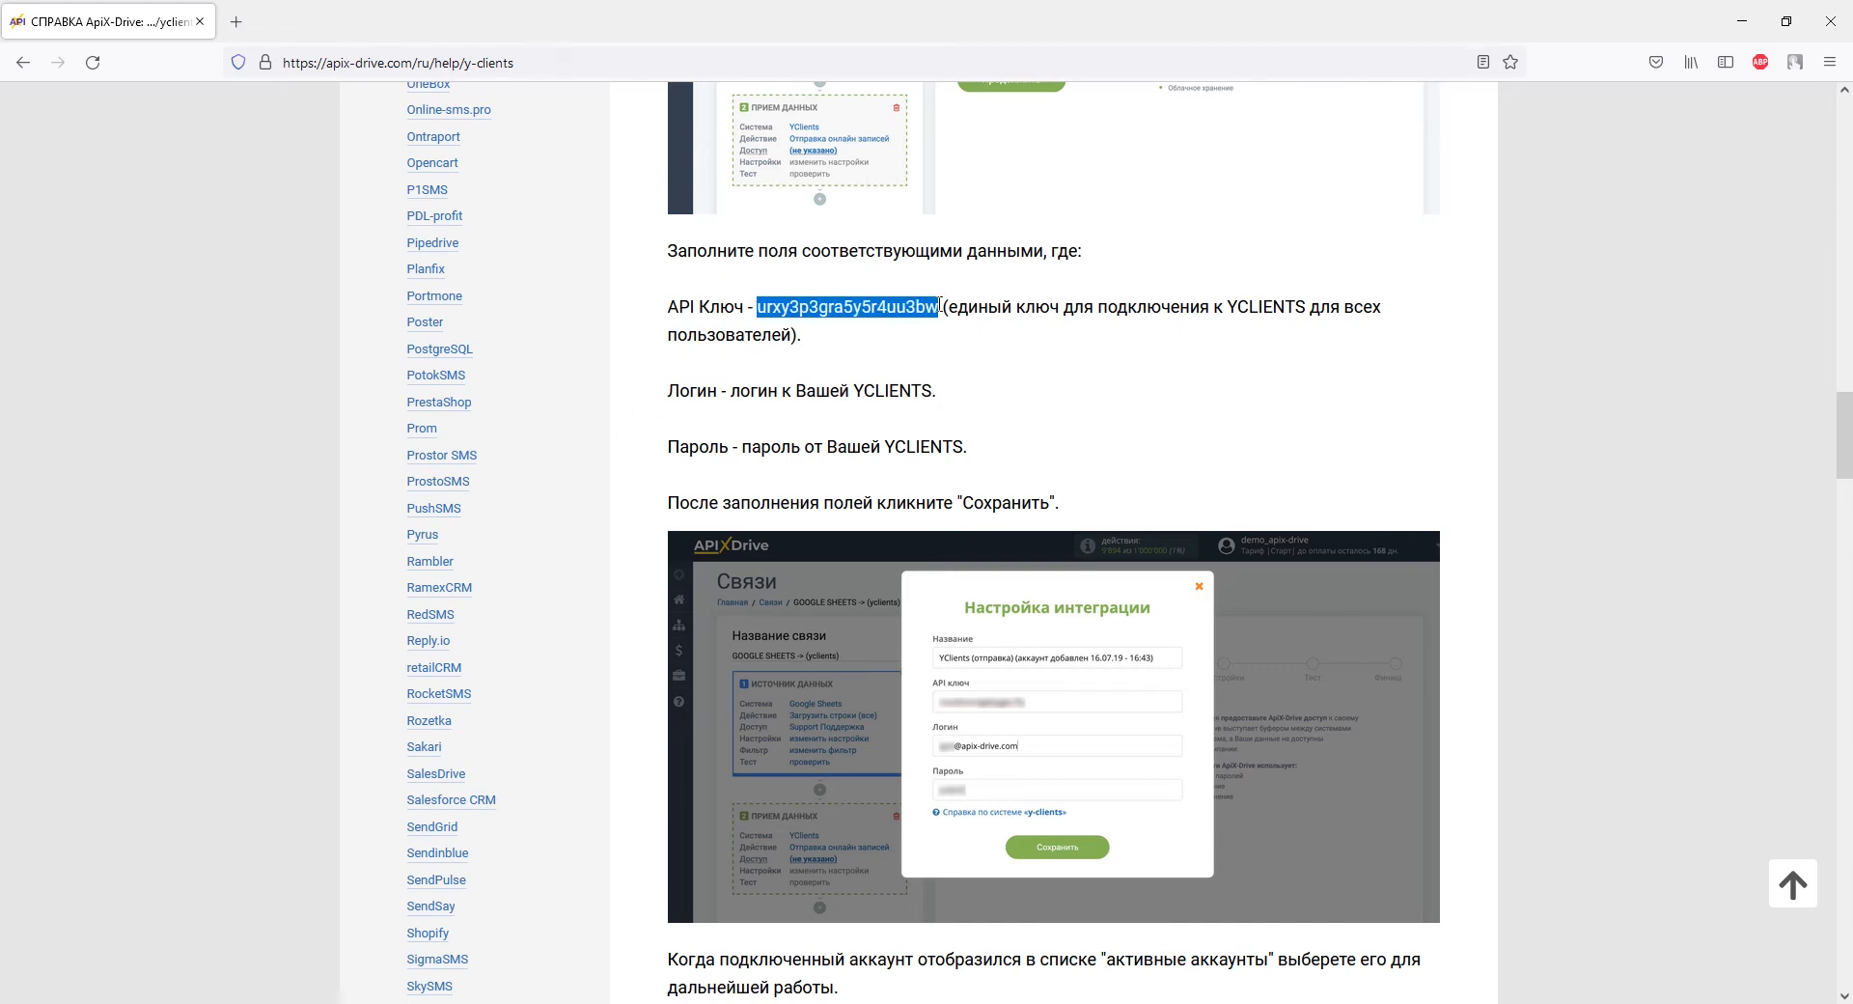
right_click(935, 305)
left_click(962, 334)
key("alt+Tab")
right_click(894, 450)
left_click(958, 586)
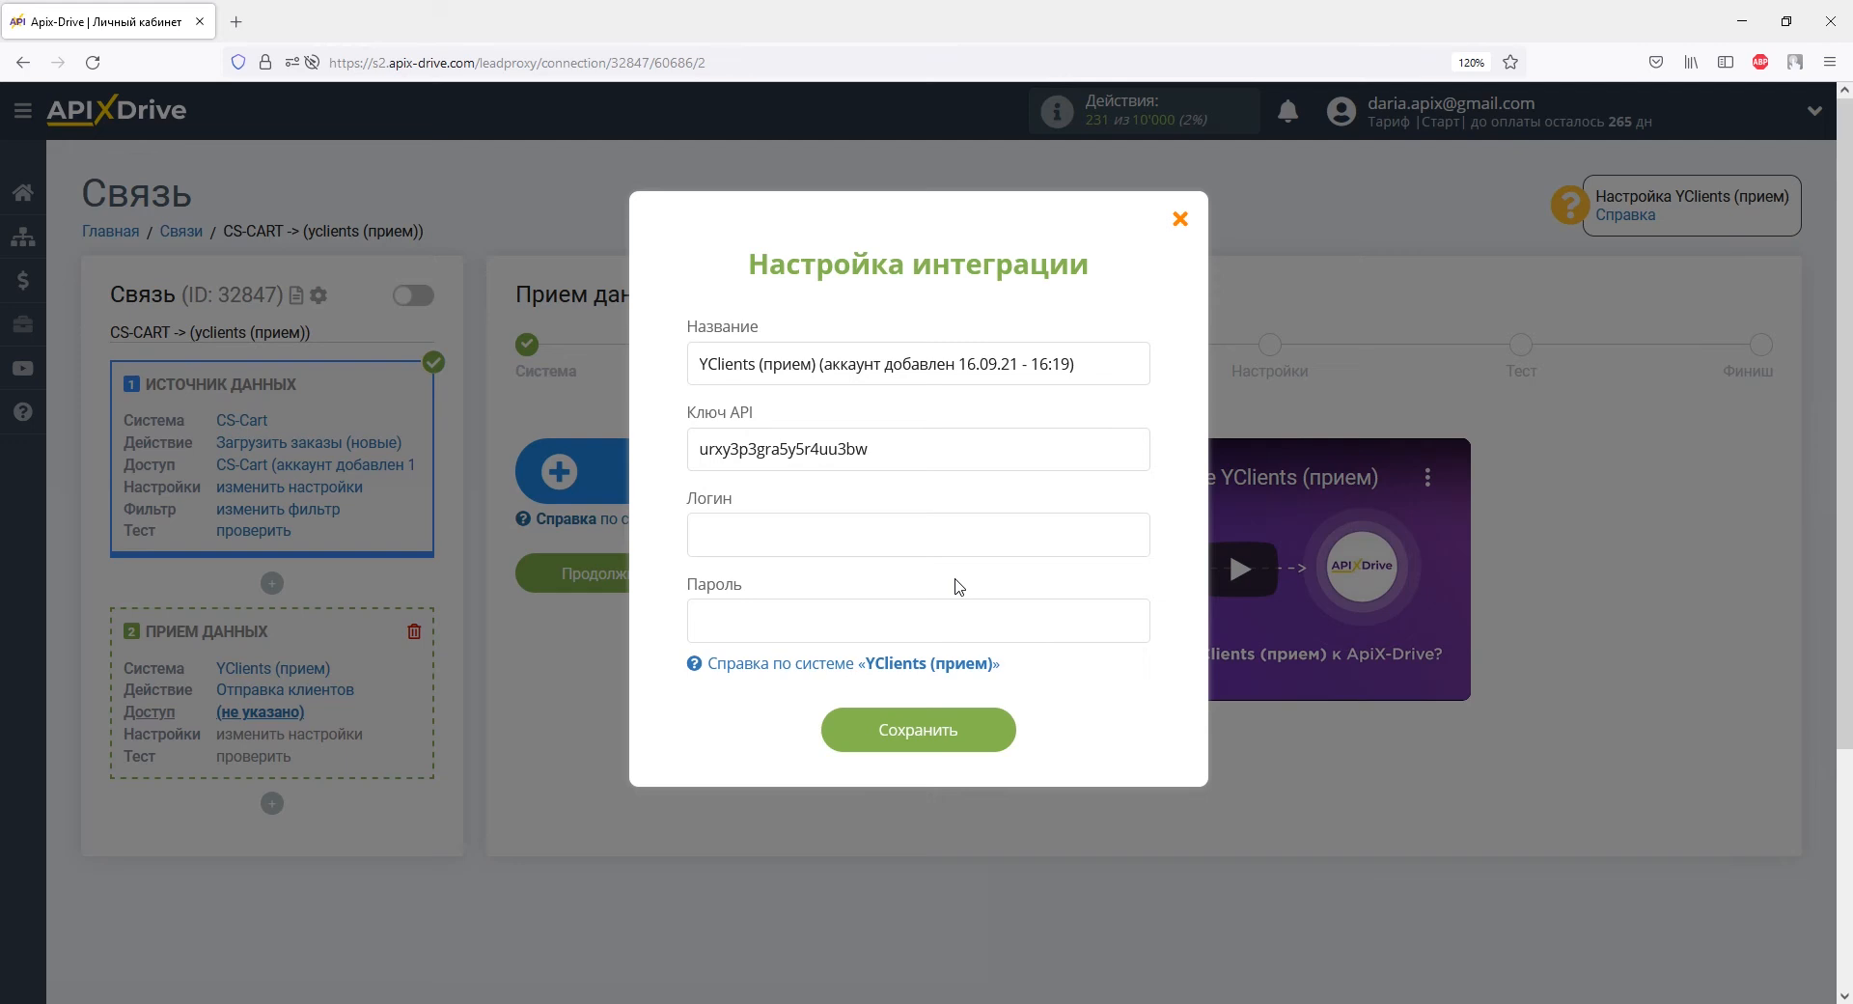
Enter the YClients login and password, save the account, and continue to field settings.
right_click(914, 538)
left_click(918, 657)
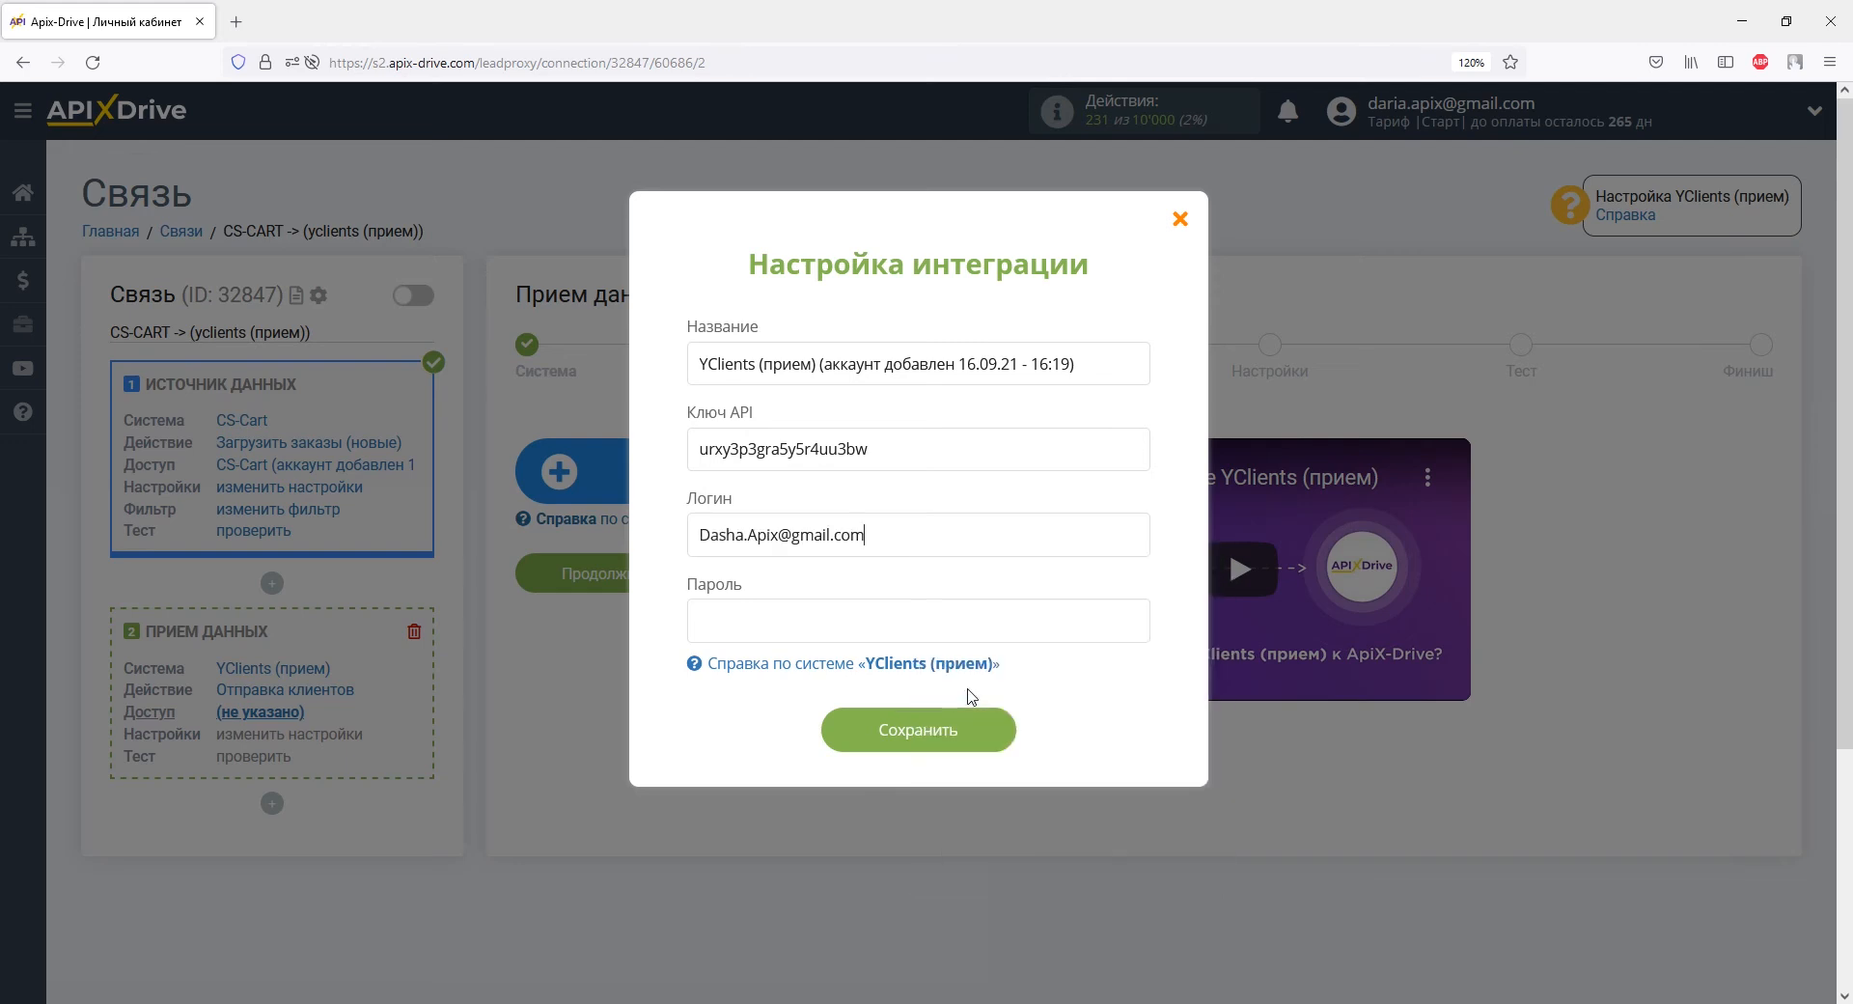
right_click(929, 619)
left_click(974, 768)
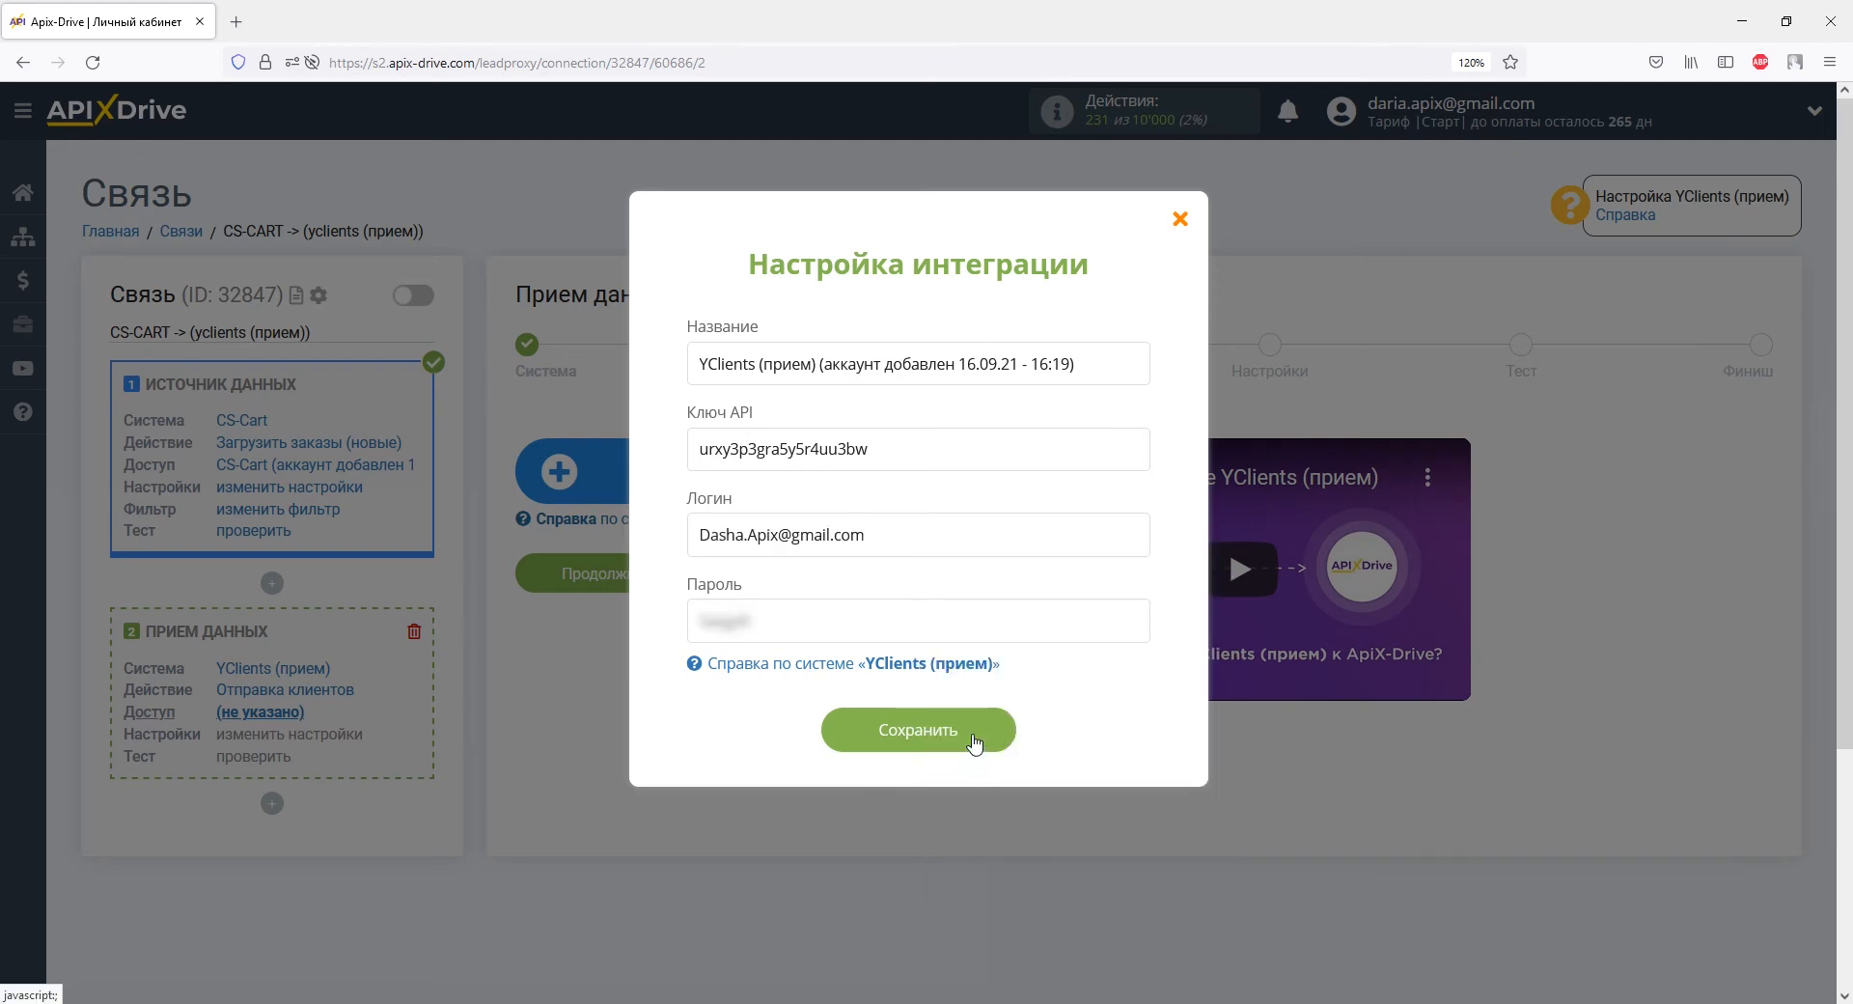
left_click(973, 739)
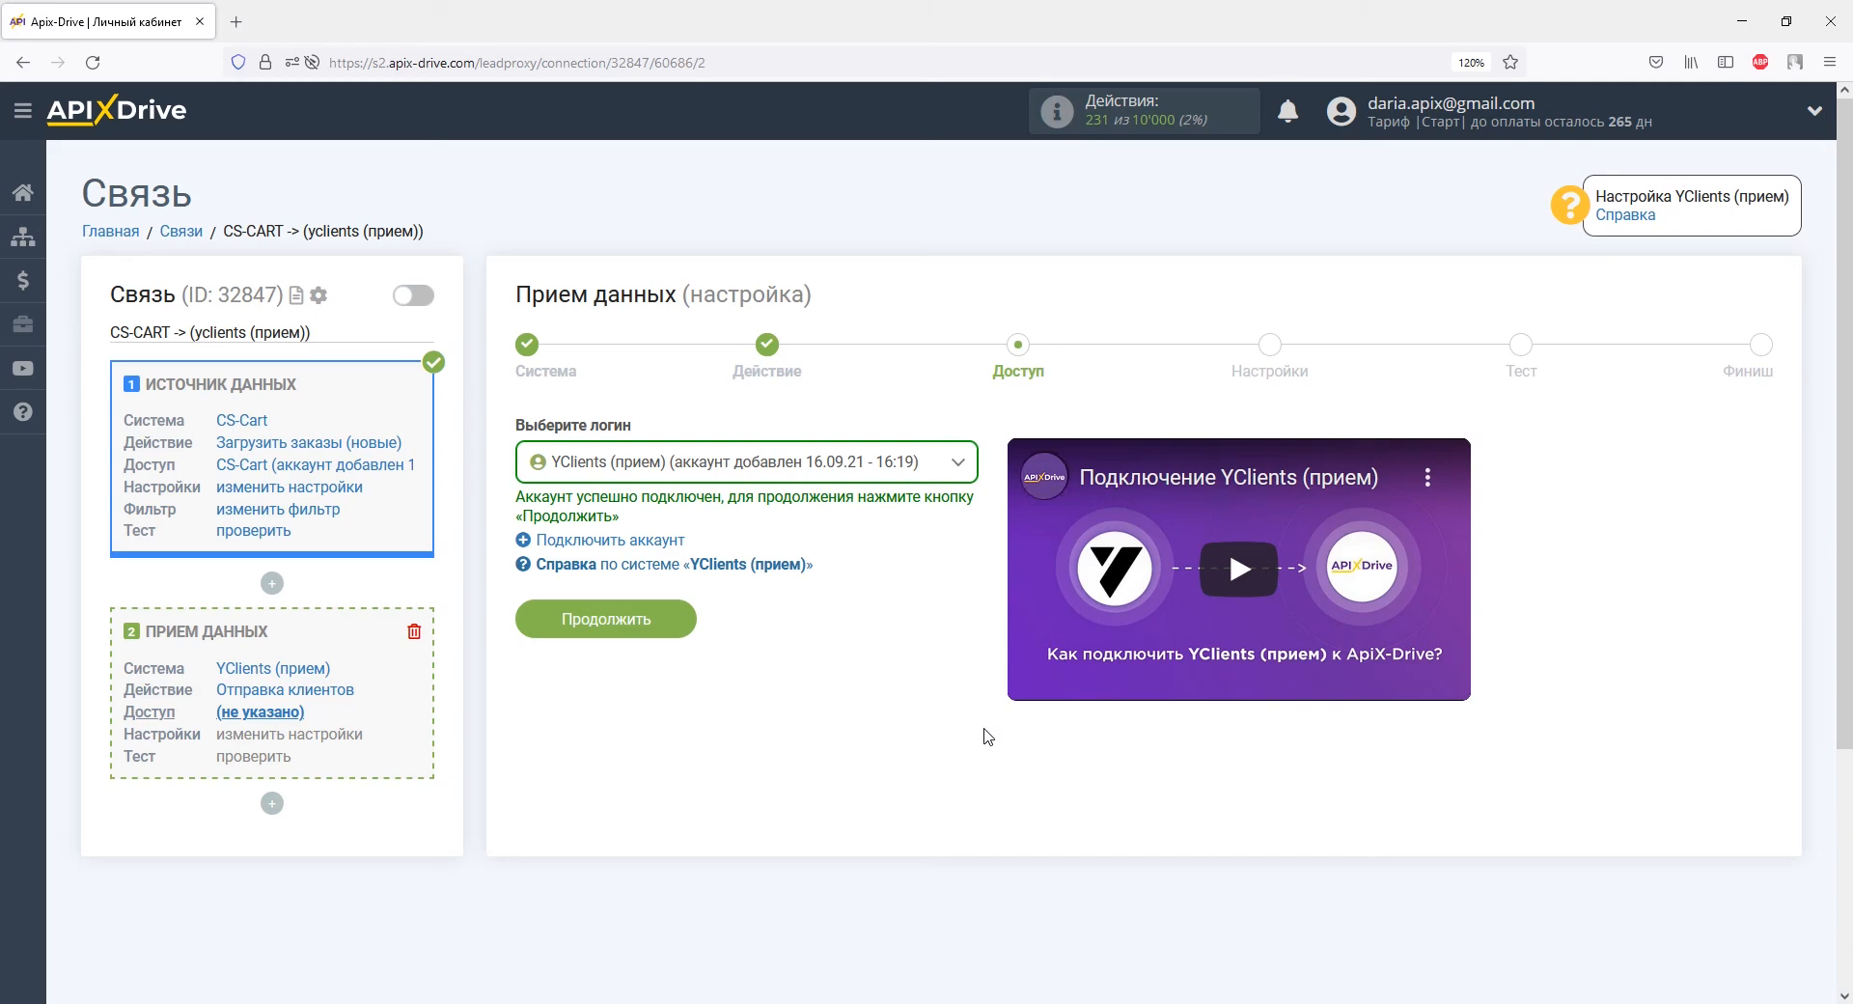
left_click(663, 618)
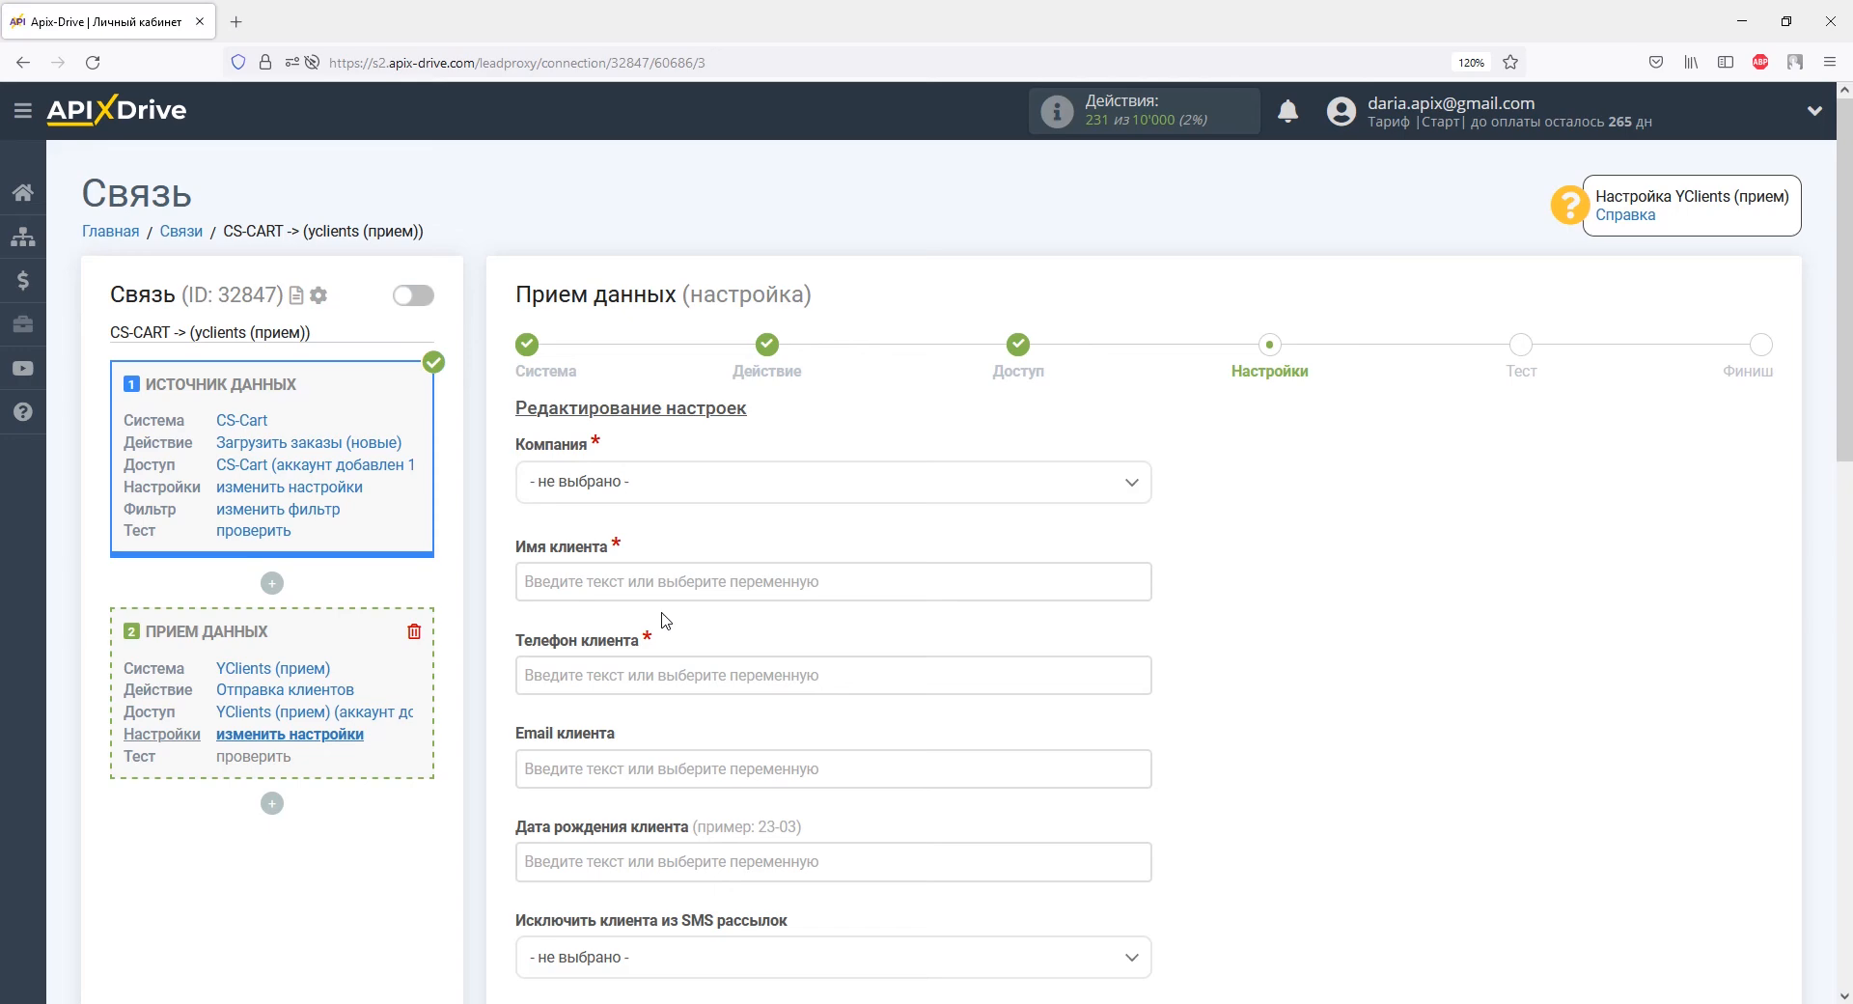
Set Компания to ApiX-Drive and map the client name to b_firstname.
left_click(649, 494)
left_click(618, 603)
left_click(614, 583)
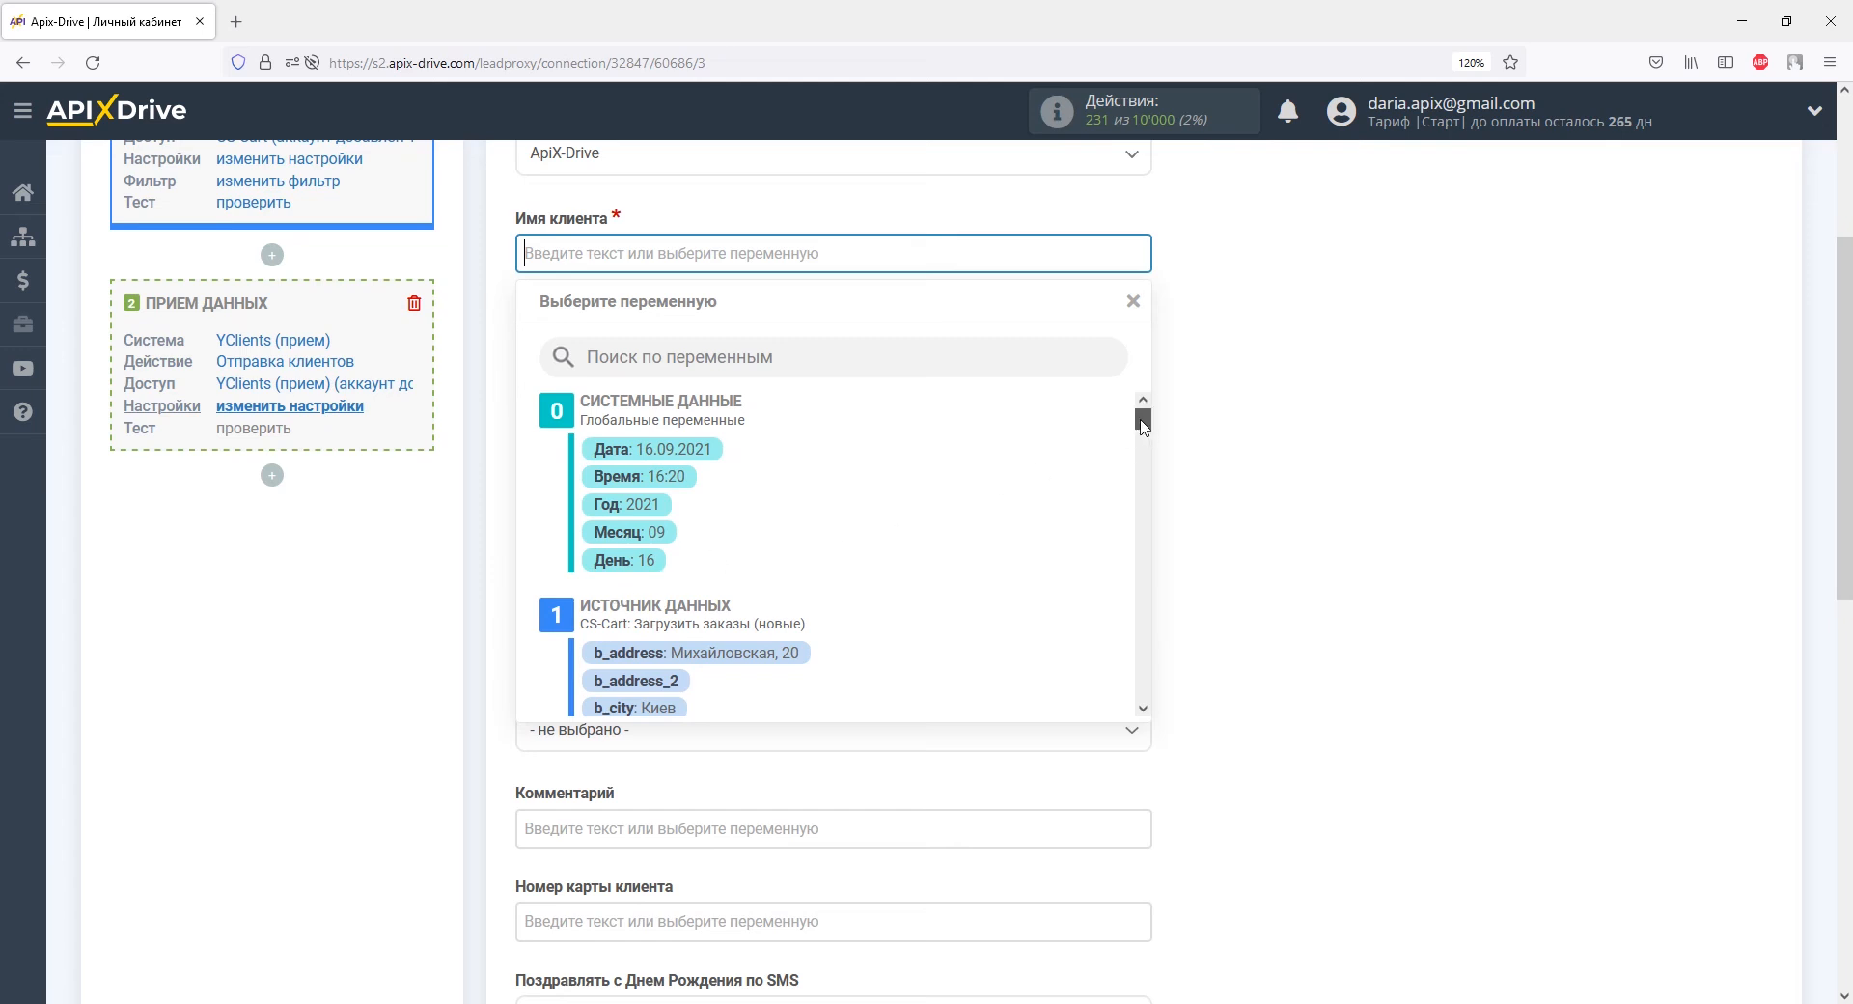
left_click_drag(1142, 424, 1143, 441)
left_click(703, 601)
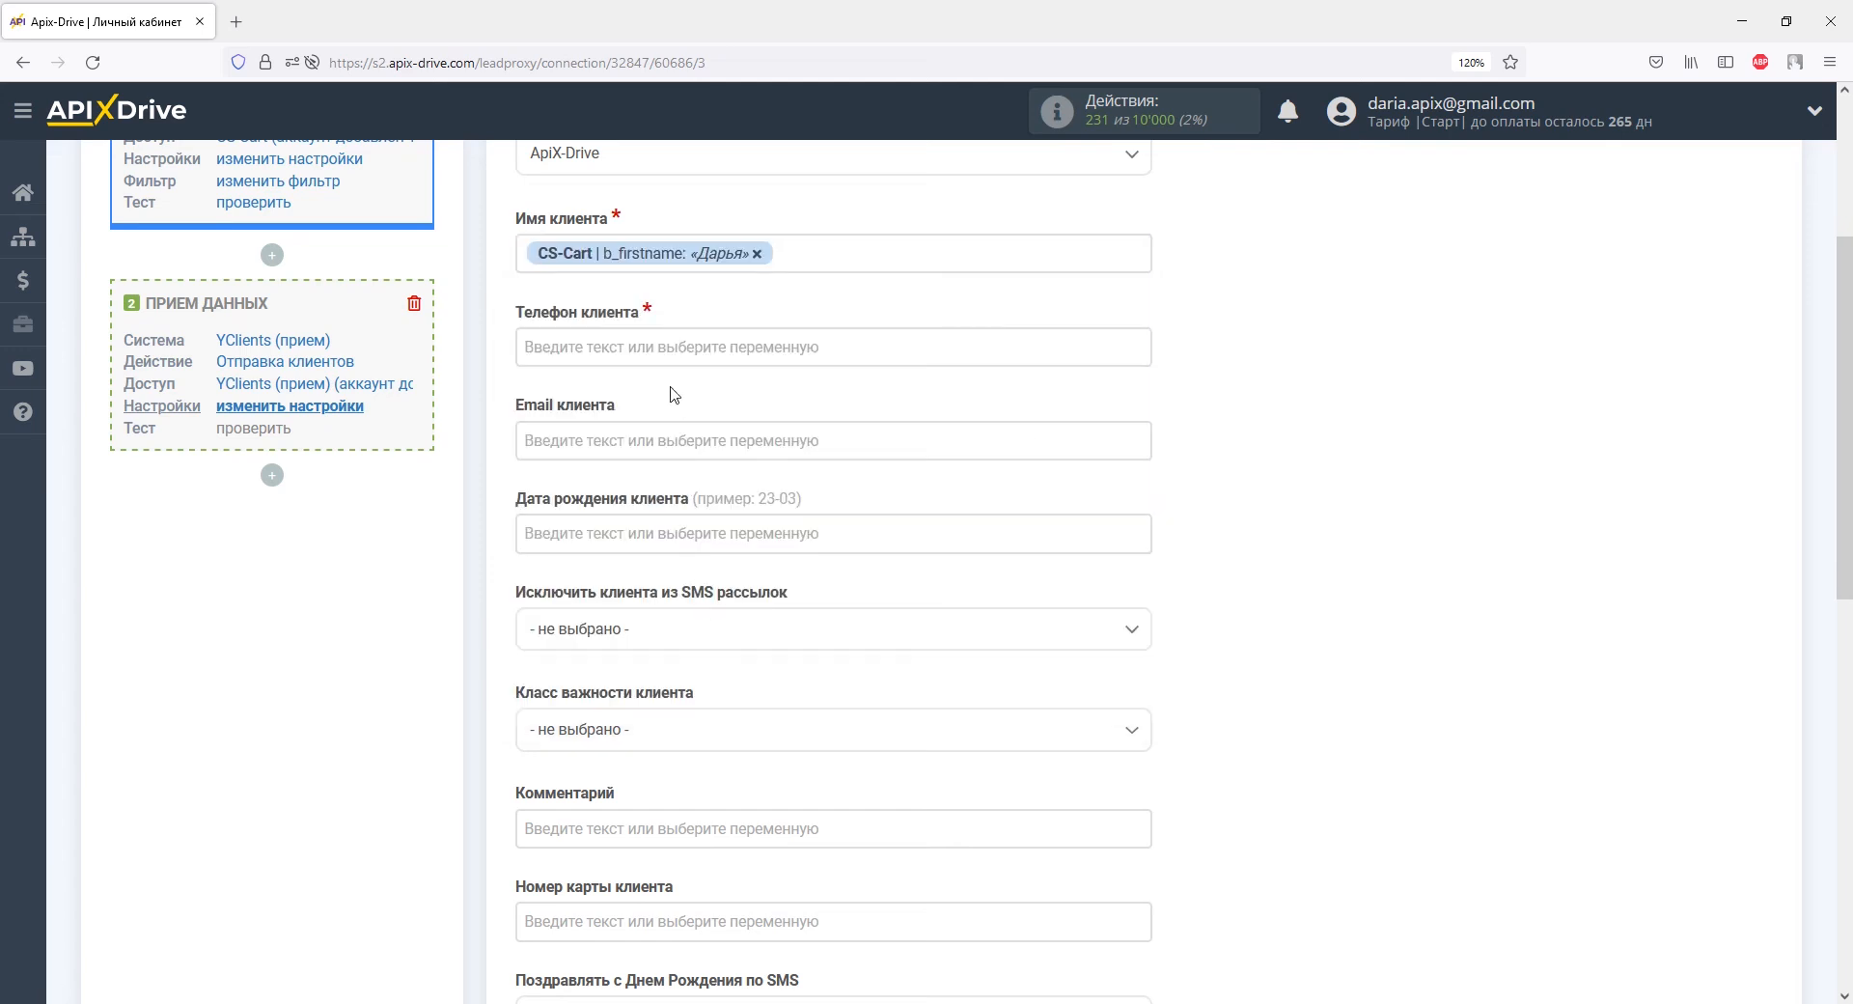
Map Телефон to b_phone and Email клиента to email, then browse variables for the comment.
left_click(679, 346)
left_click_drag(1142, 427, 1143, 459)
left_click(763, 536)
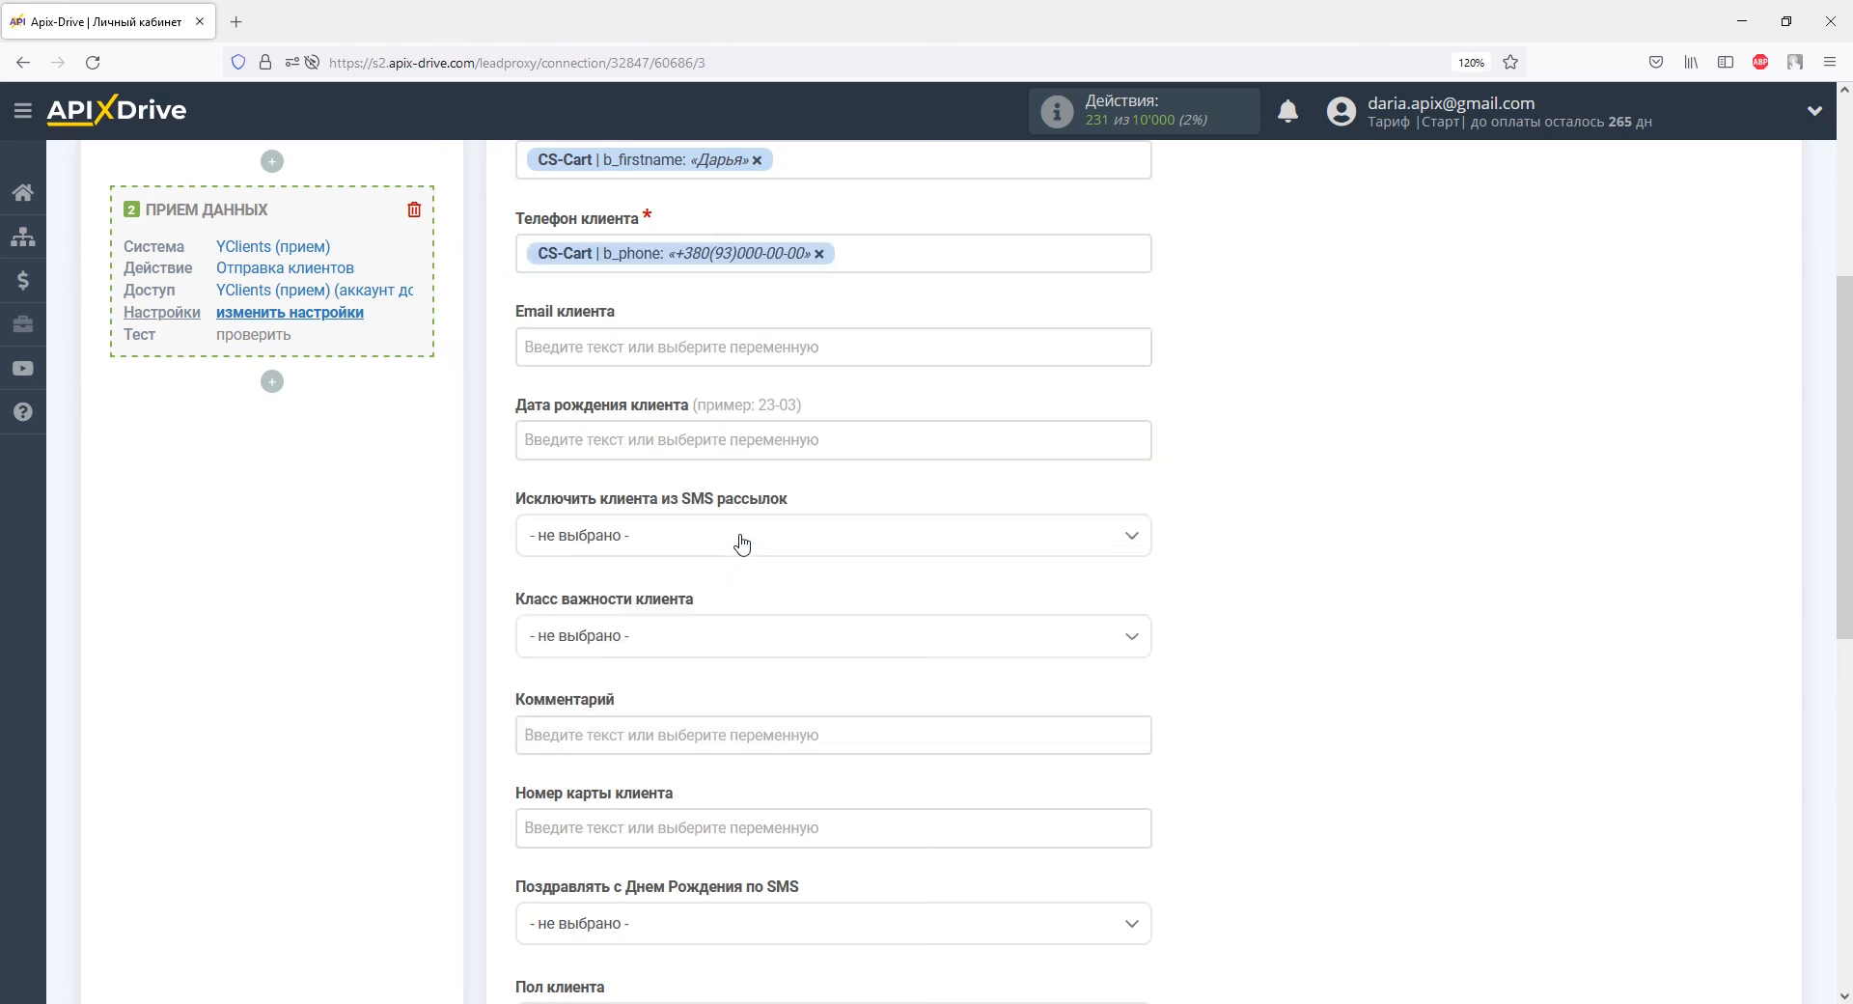
left_click(660, 346)
left_click_drag(1143, 434, 1141, 479)
left_click(728, 487)
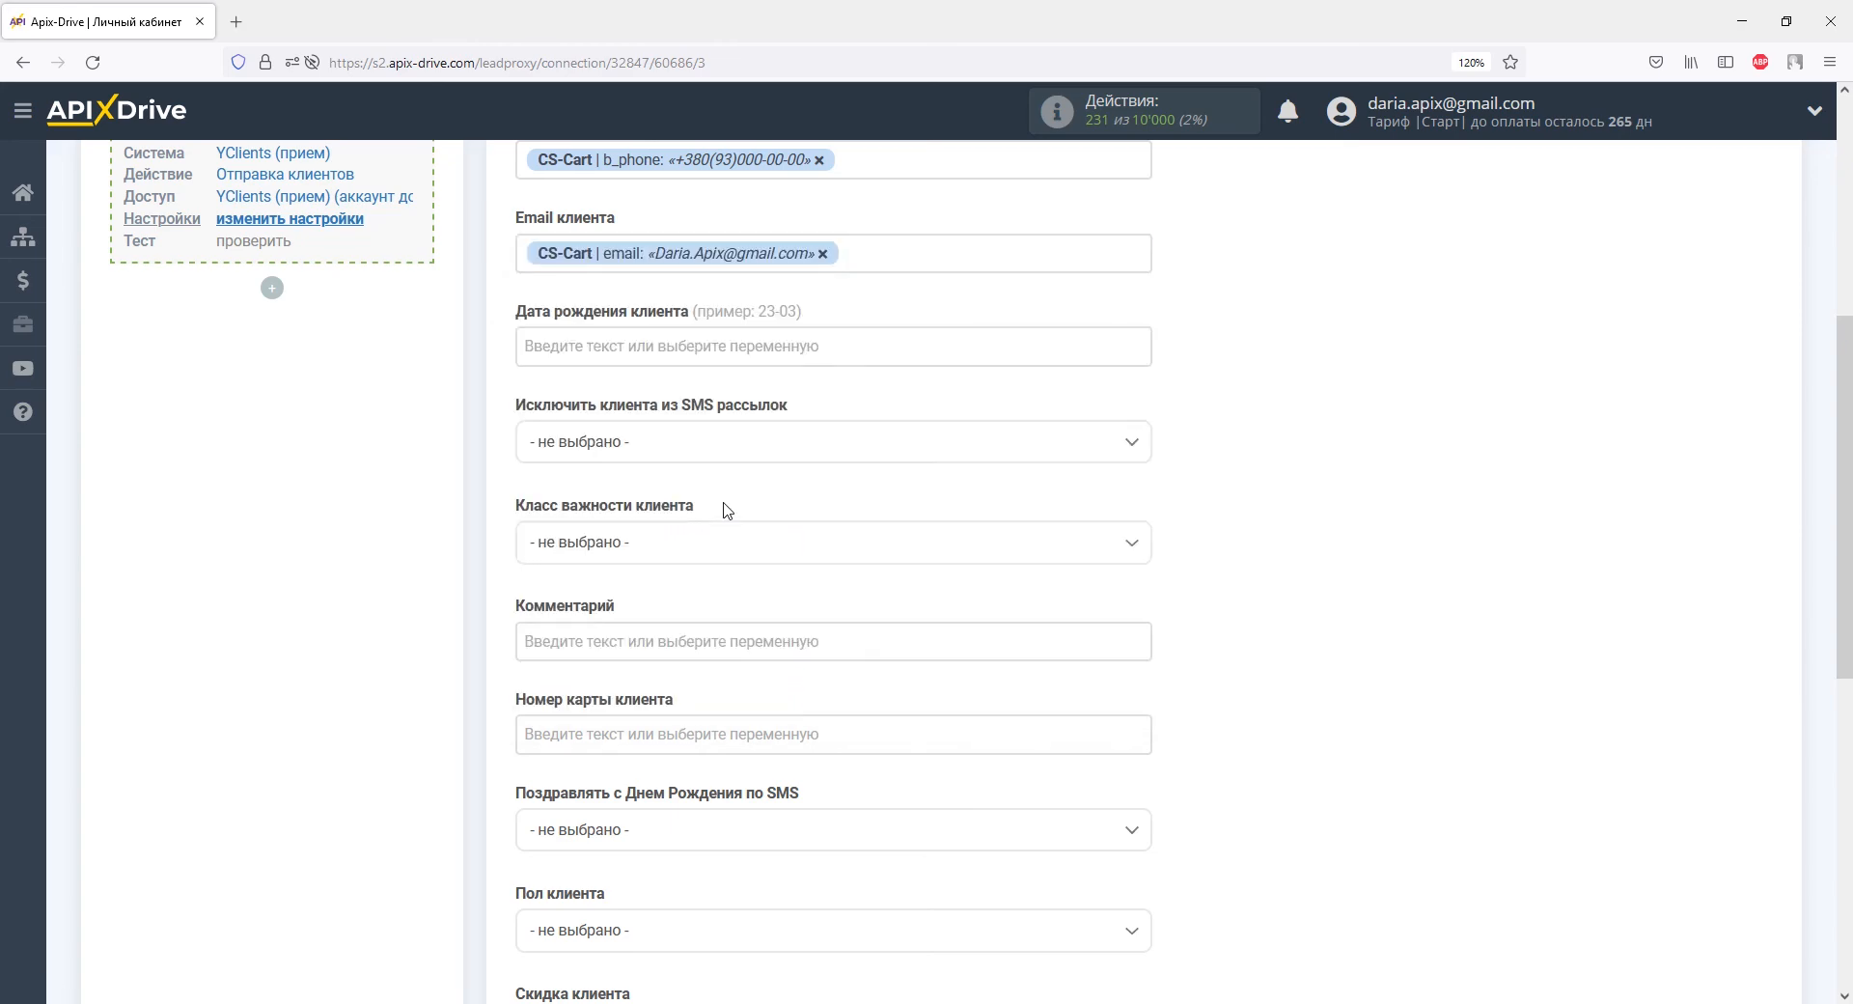
left_click(720, 639)
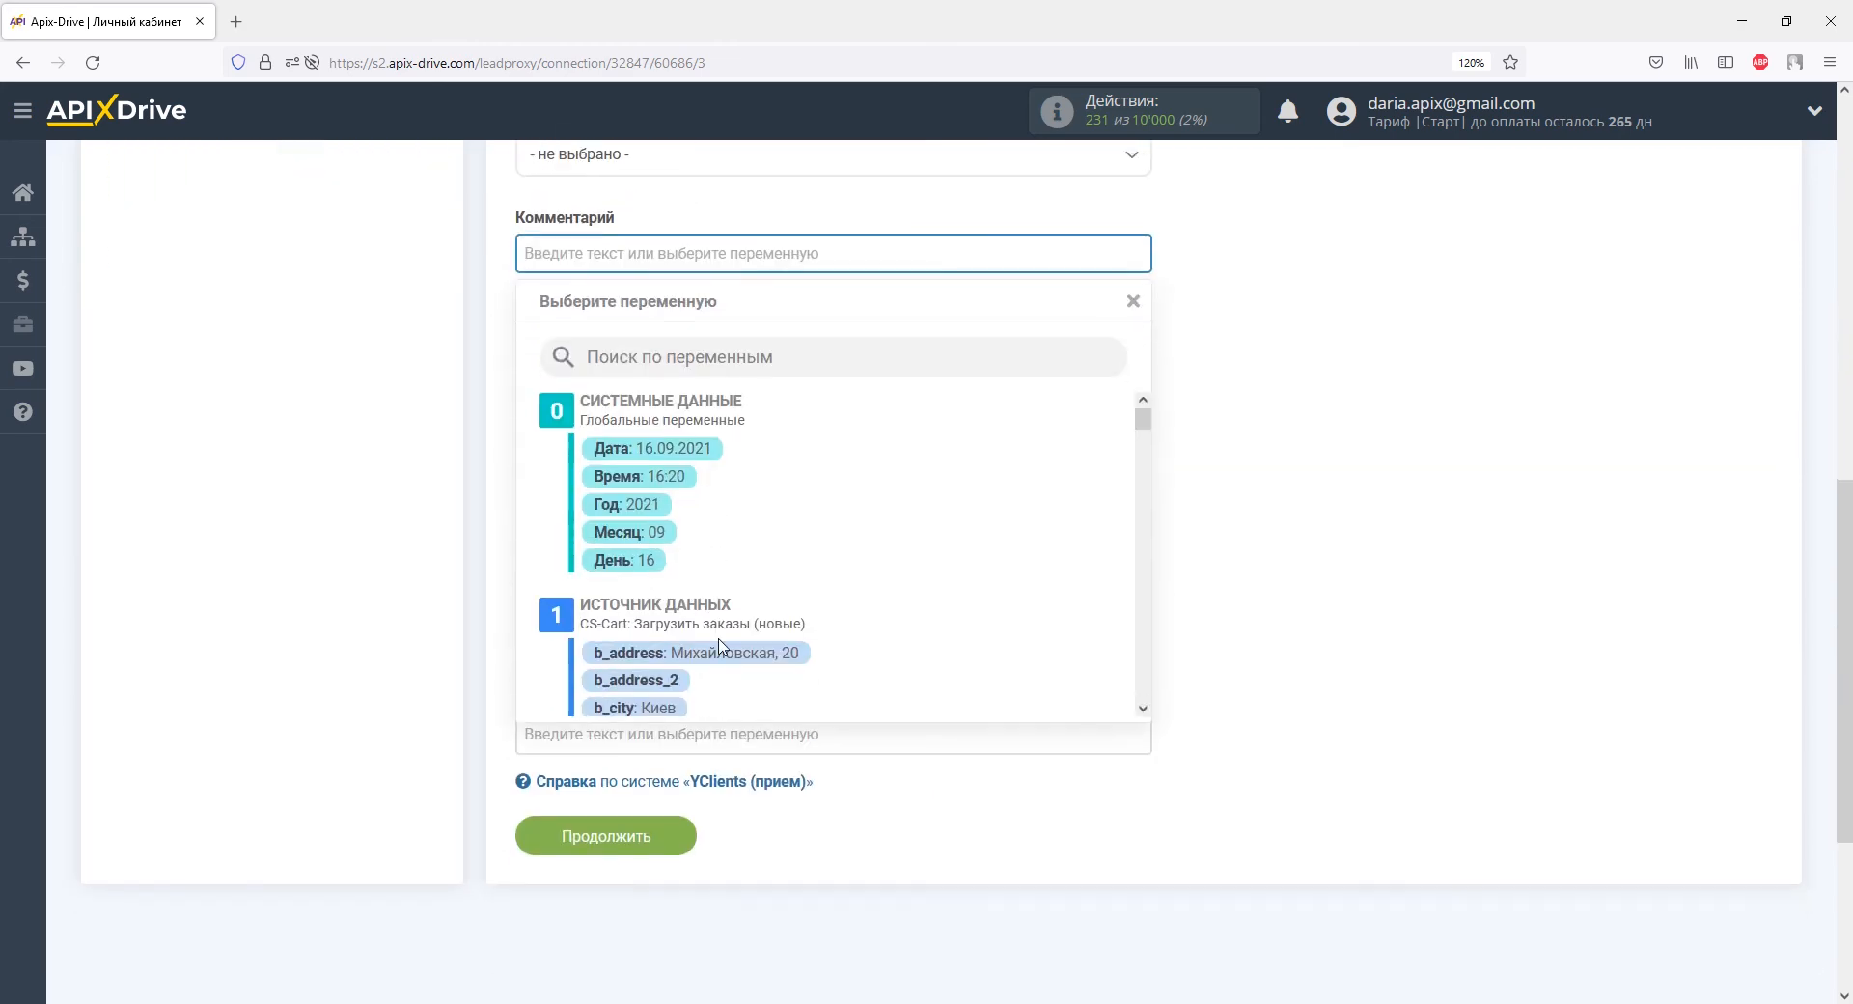
left_click_drag(1143, 431, 1142, 513)
Add the order_id with 'Заказ из CS-Cart' text, then the product name on a new comment line.
left_click(688, 521)
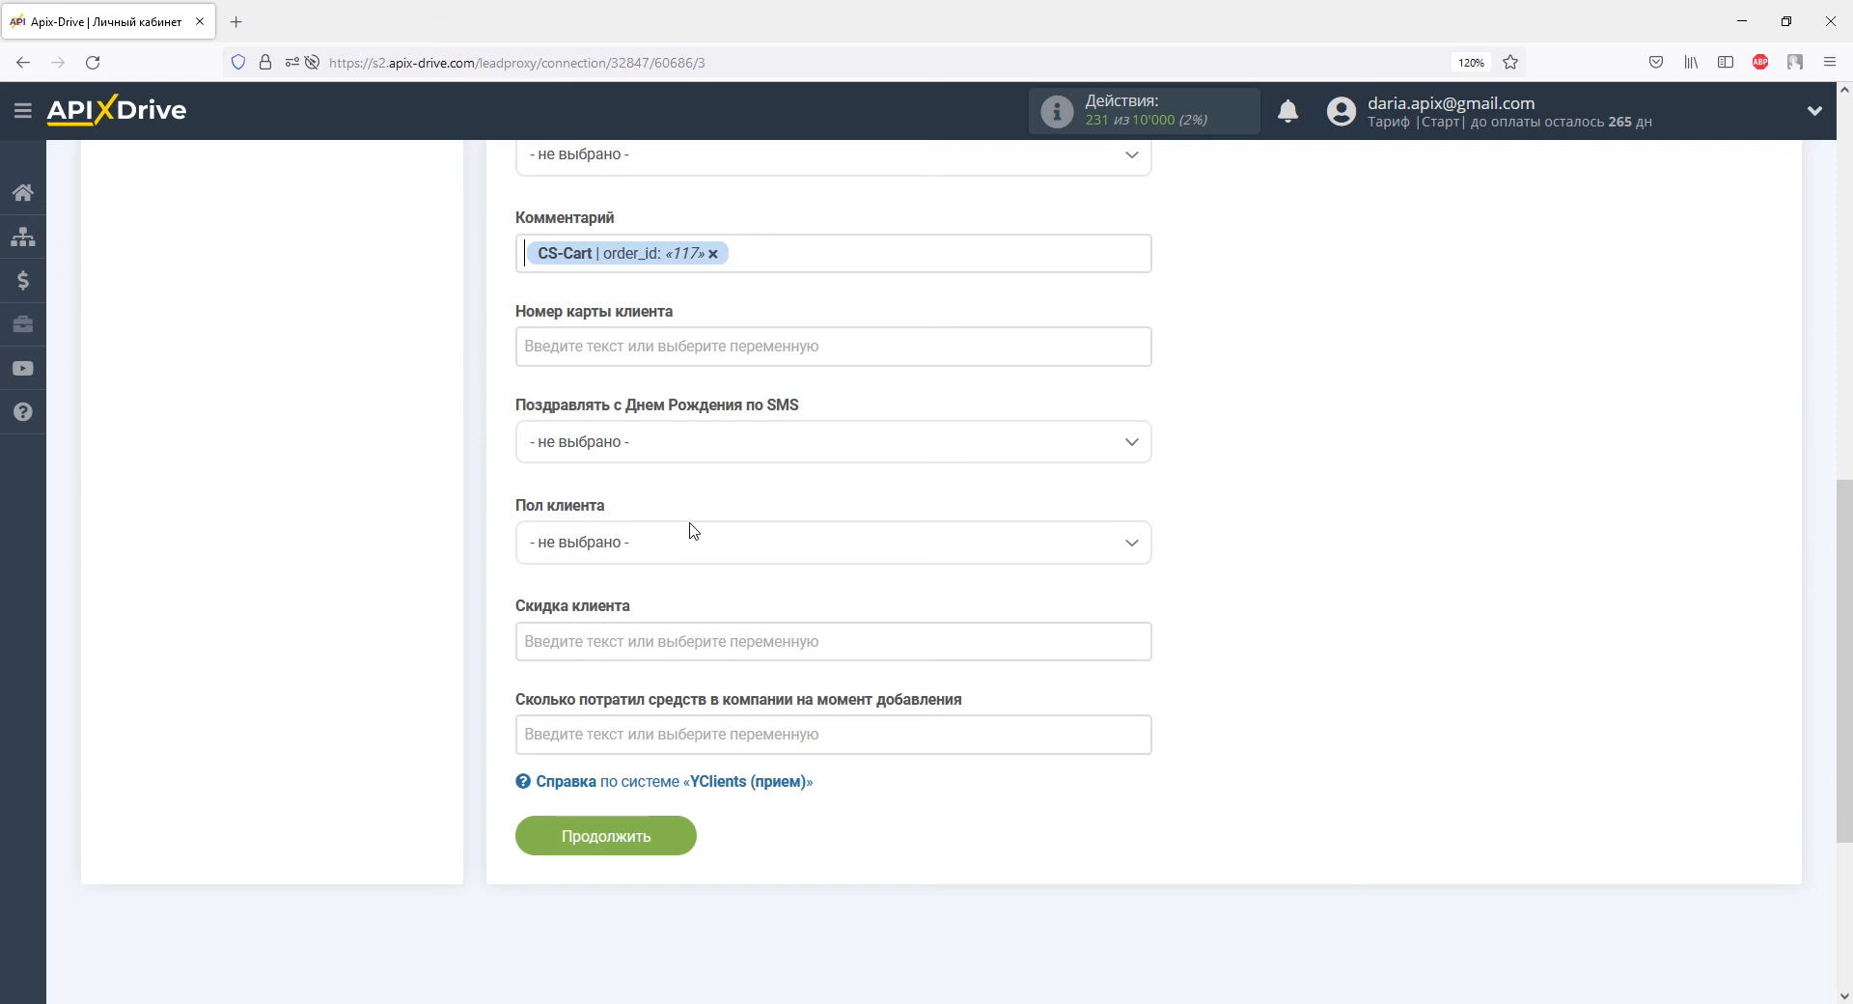
type("Заказ из CS-Cart")
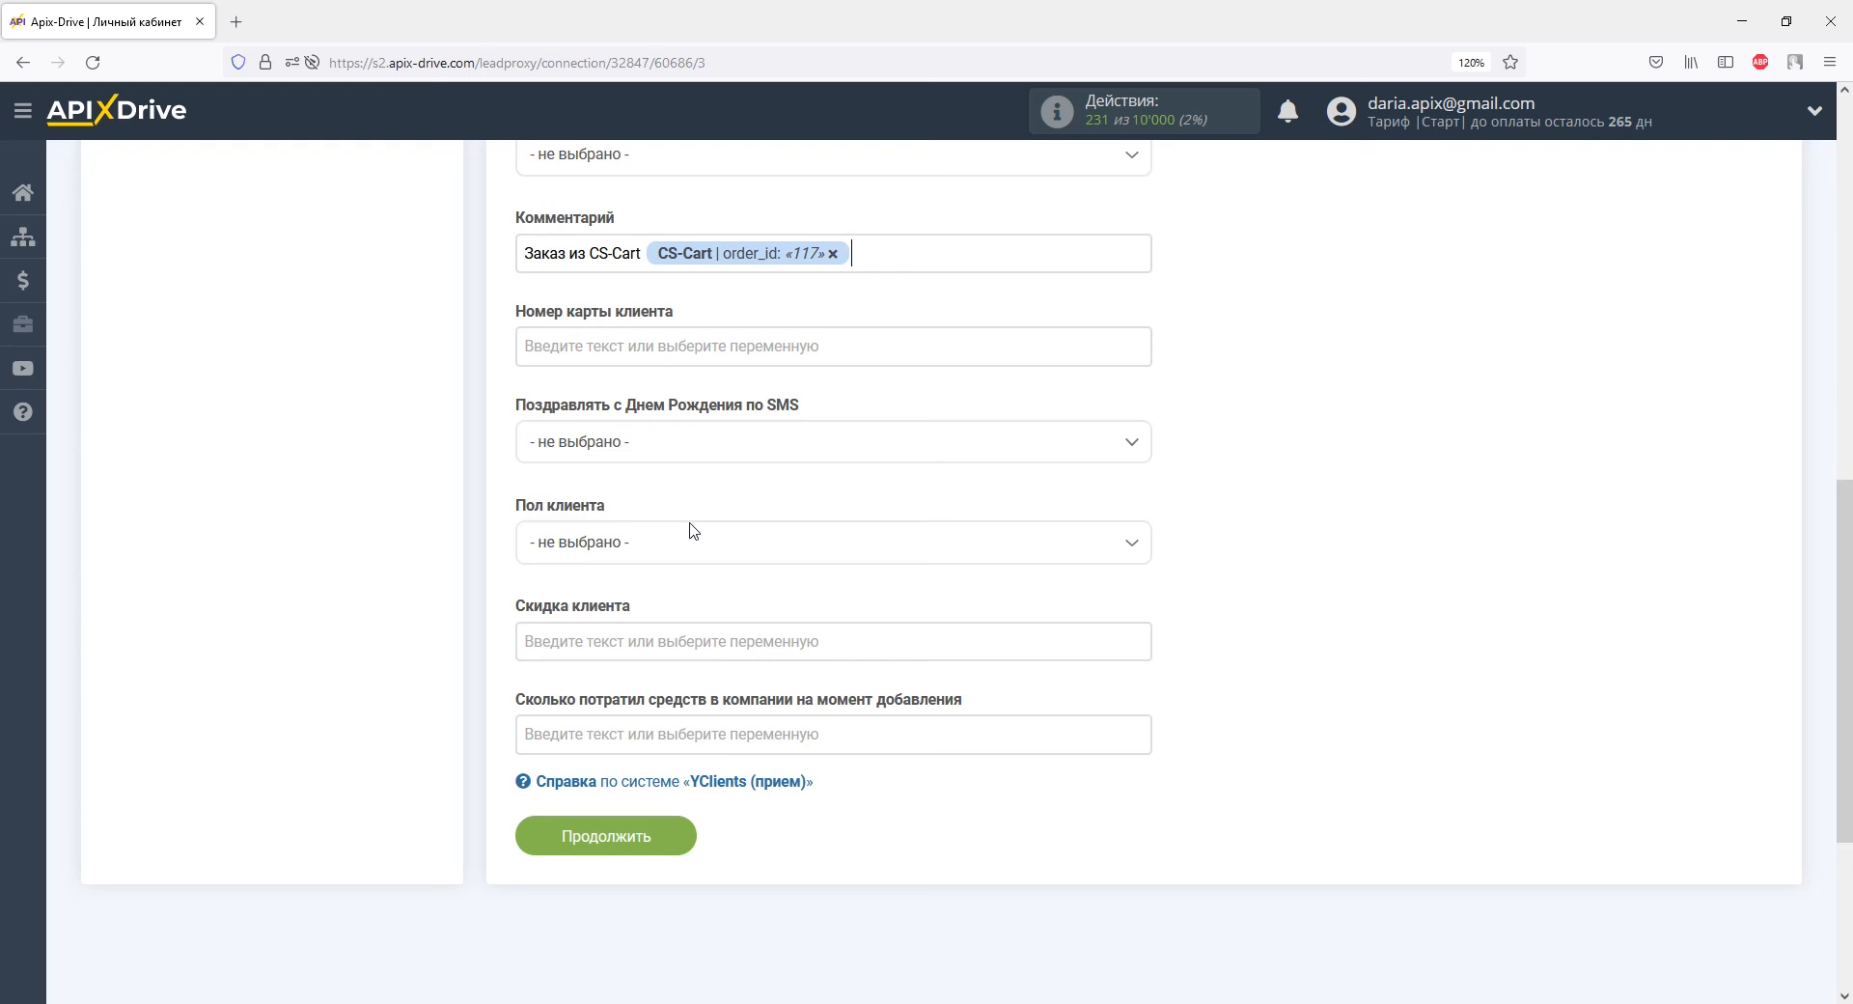
key("Return")
left_click(639, 282)
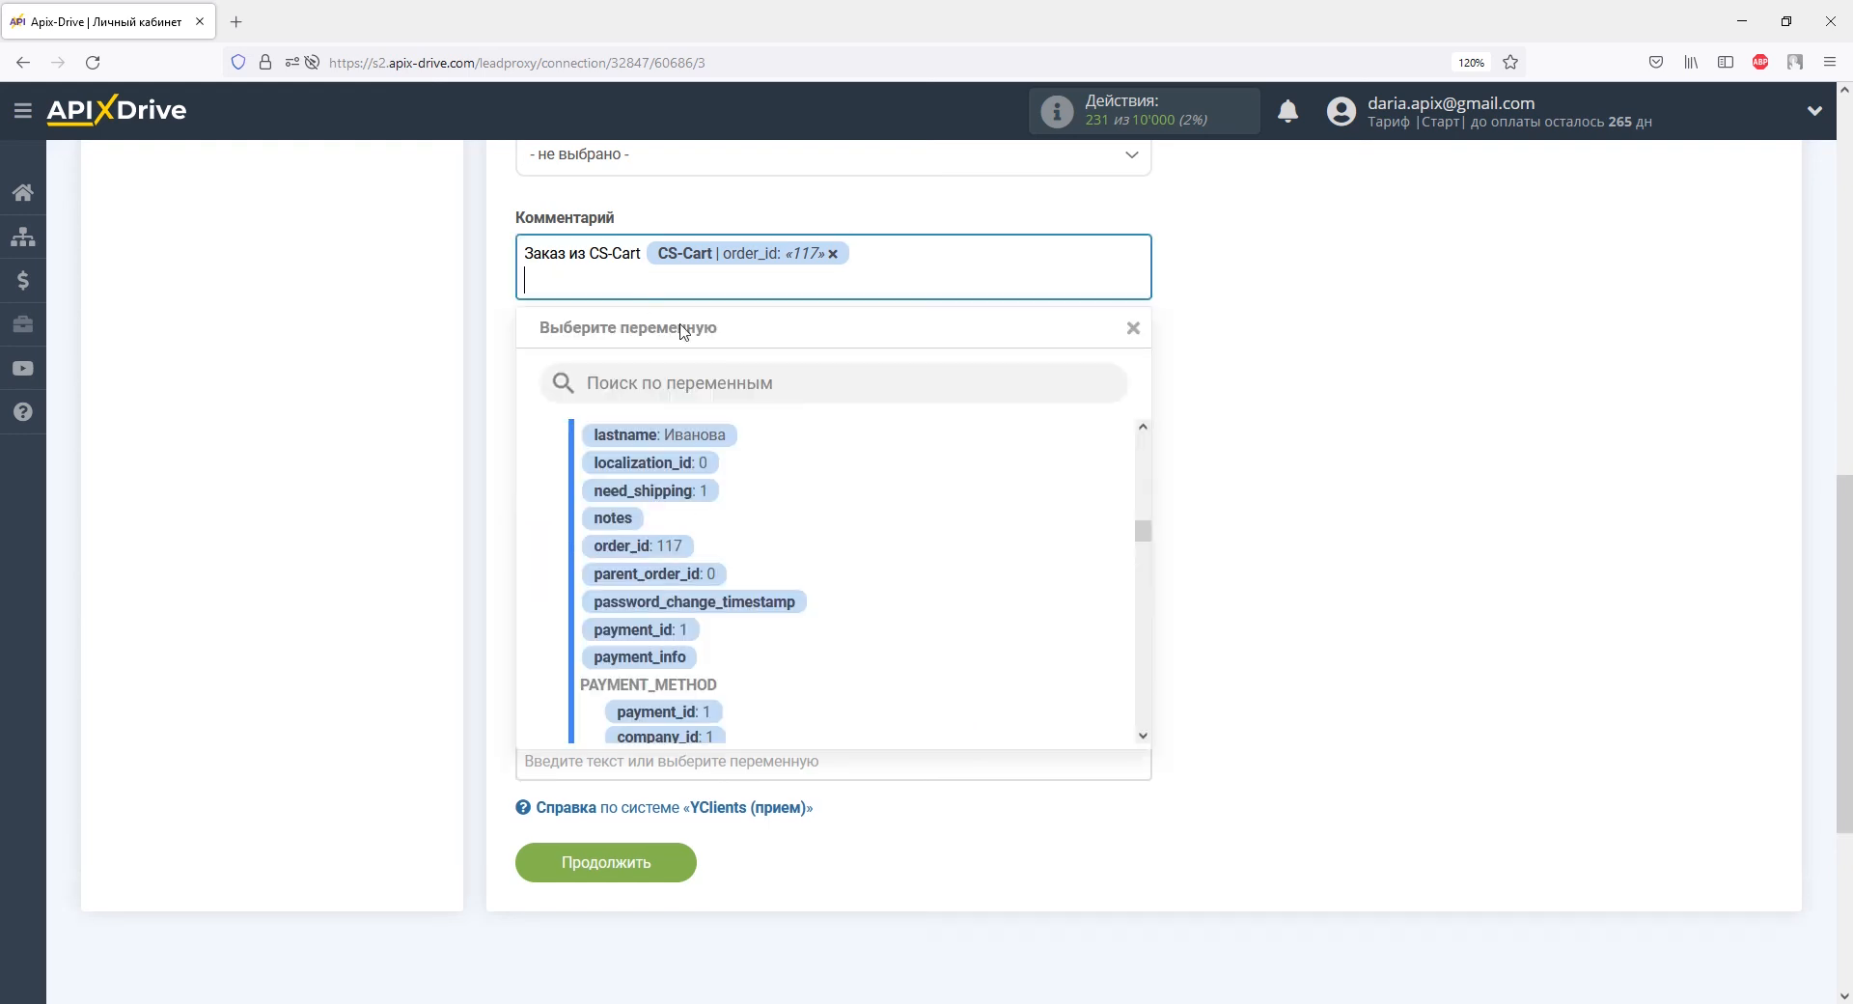
left_click_drag(1144, 533, 1143, 606)
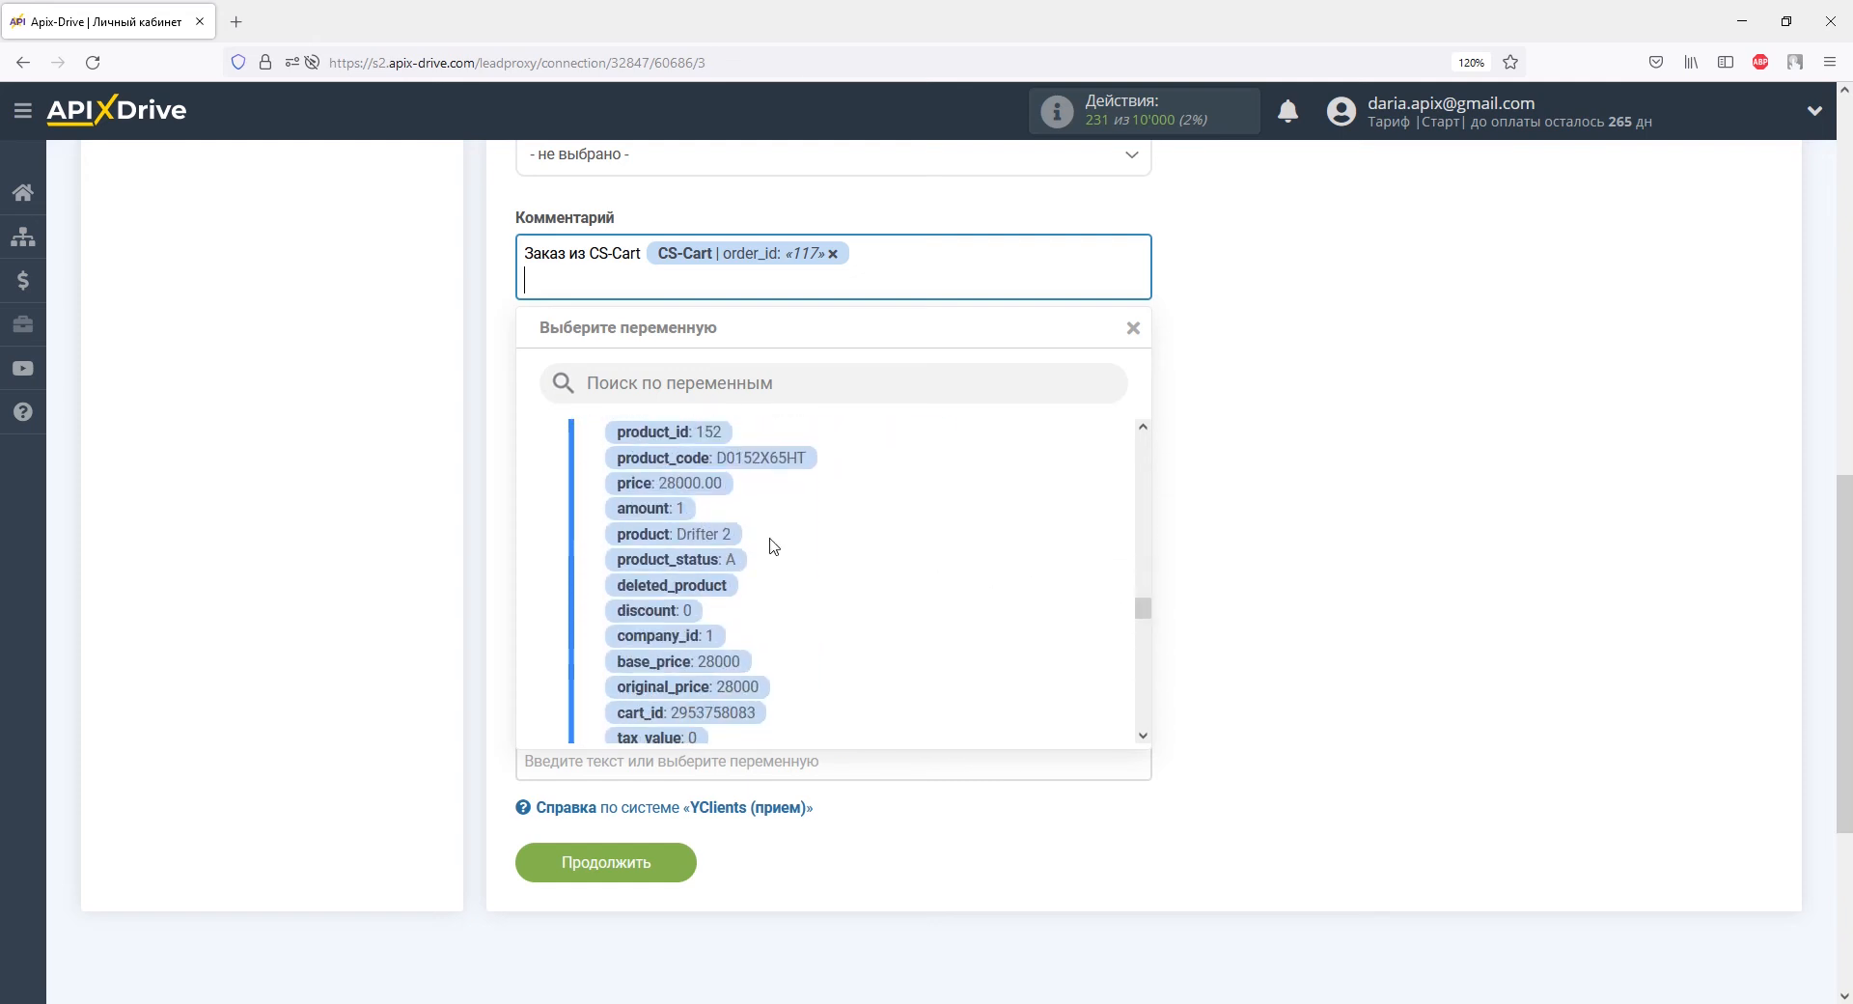
left_click(738, 541)
Add 'Цена:' and 'Количество:' lines holding the order price and amount variables.
key("Return")
type("Цена:")
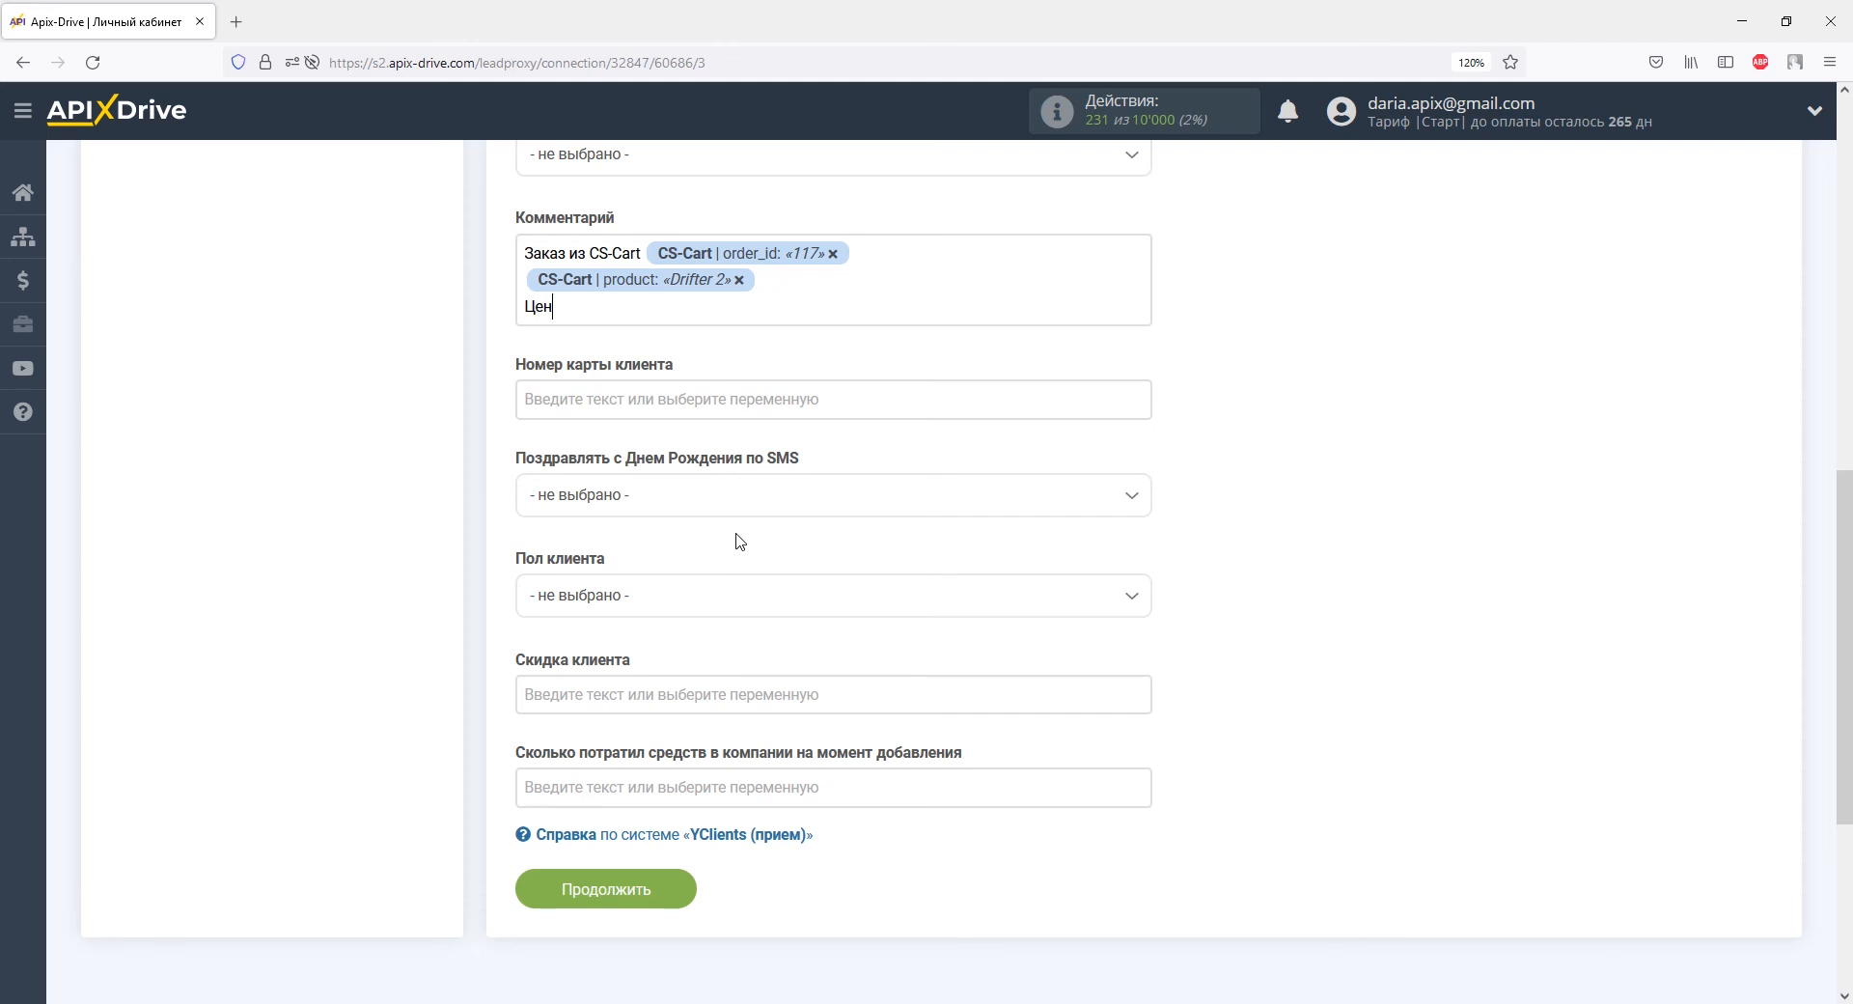
left_click(664, 314)
left_click(666, 509)
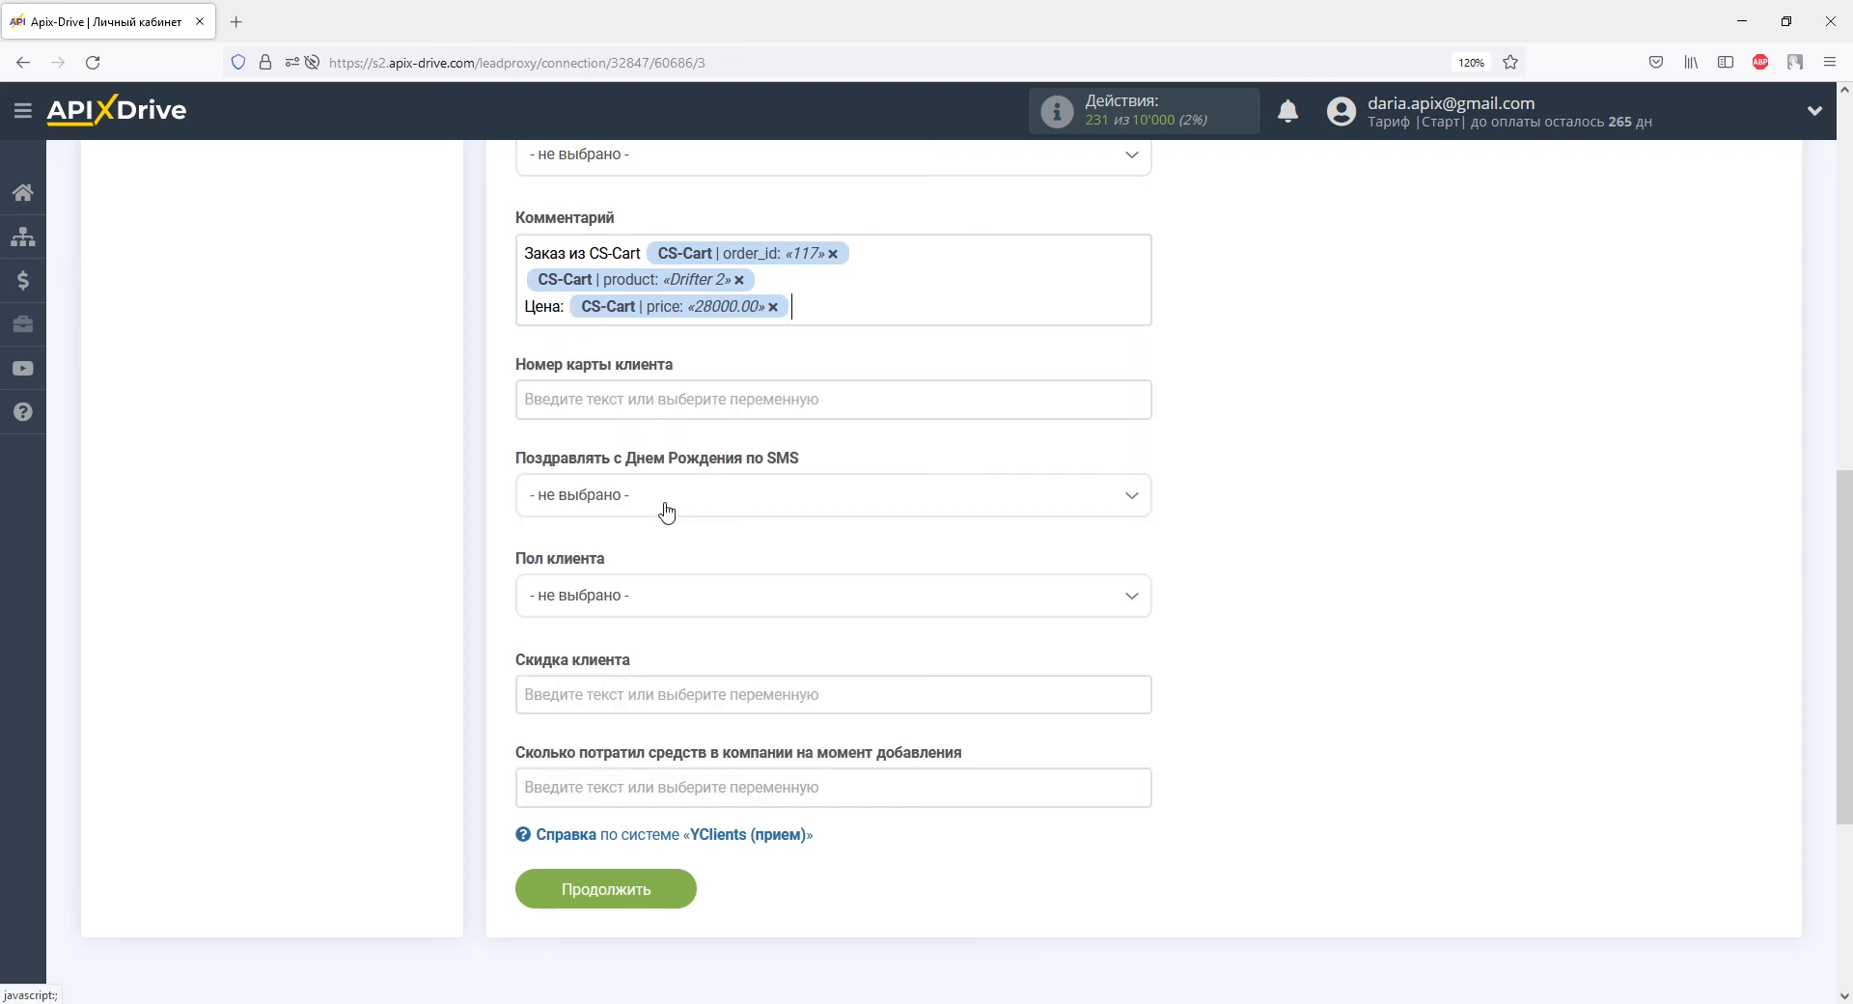
key("Return")
type("Количество:")
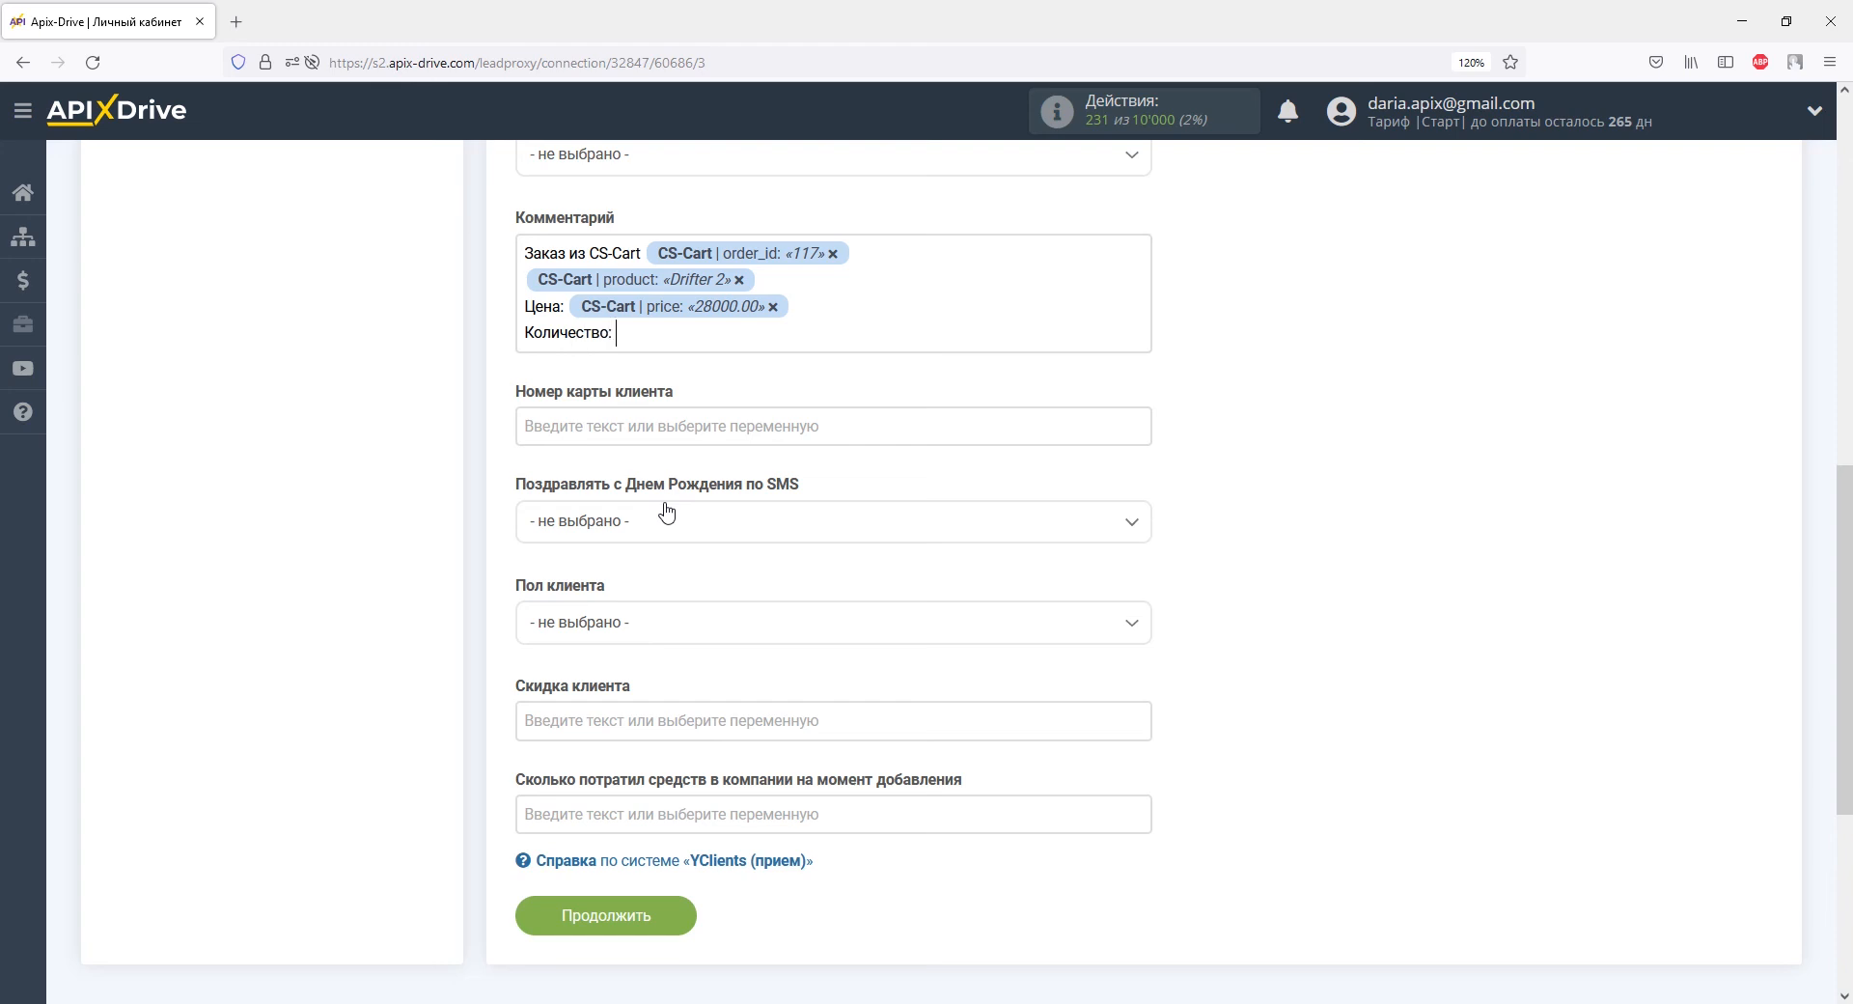
left_click(640, 339)
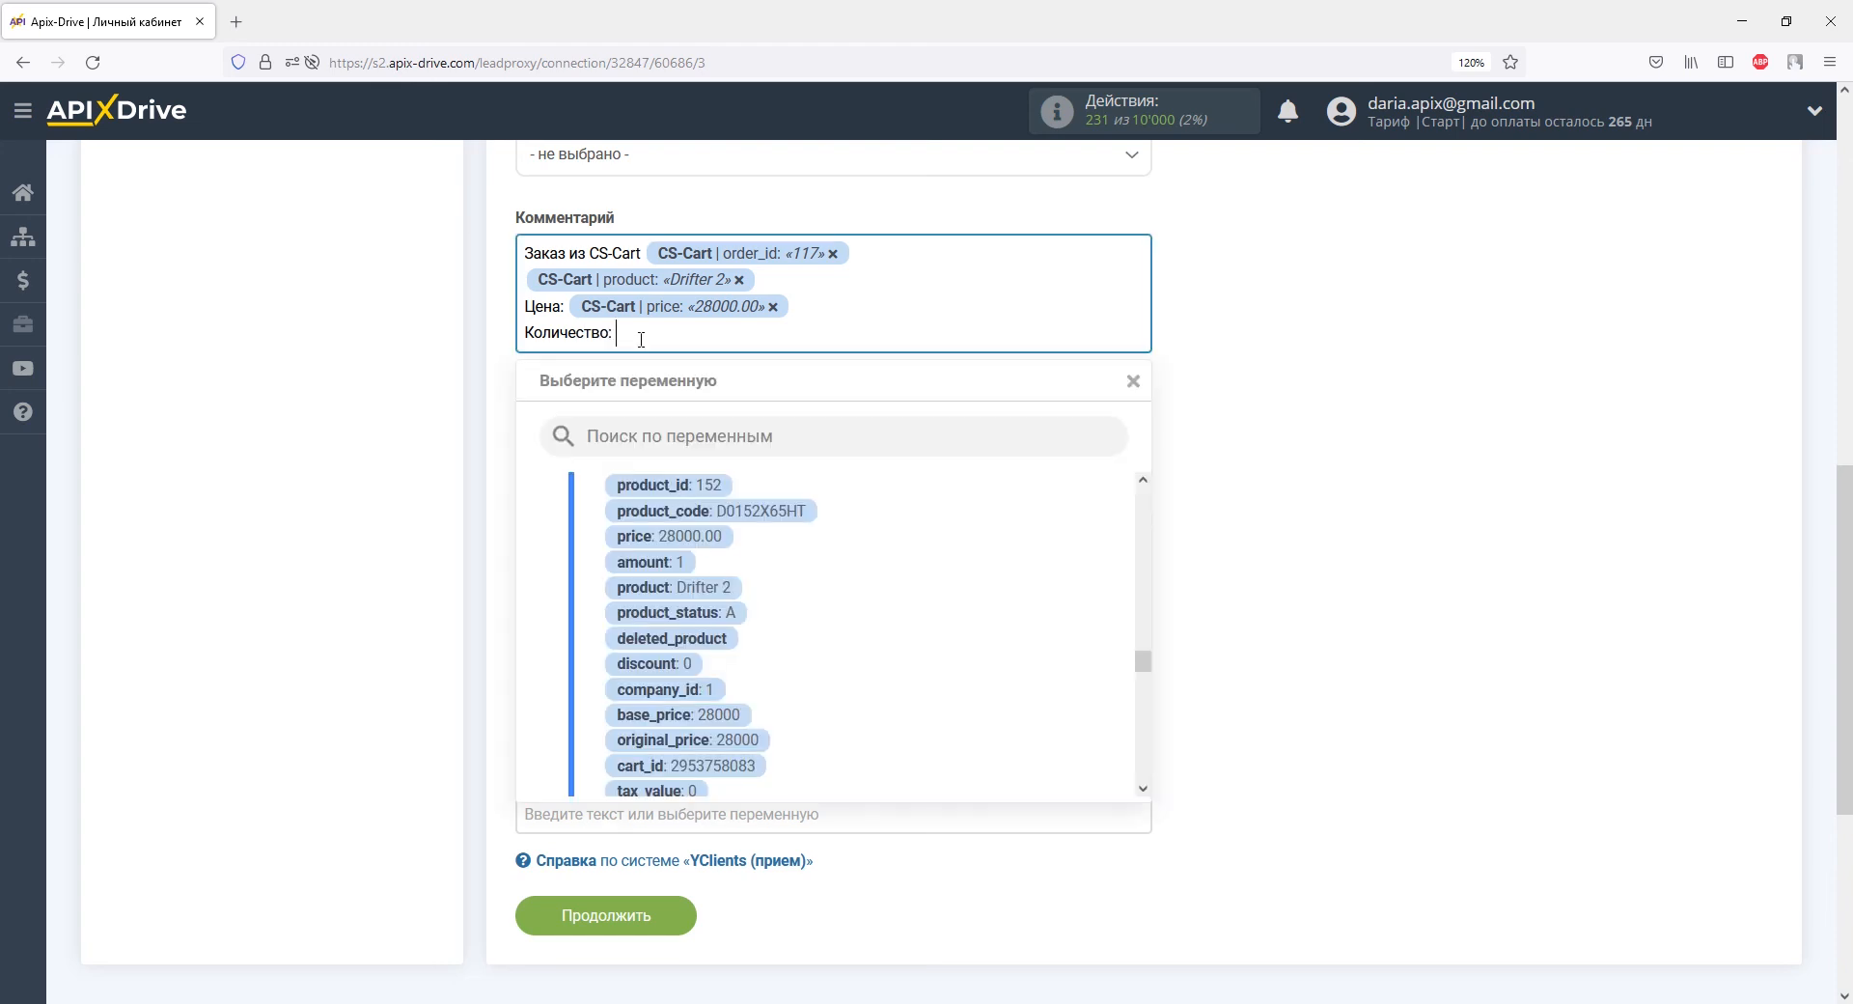
left_click(648, 562)
Add a final 'Сумма:' line with the order total variable.
key("Return")
type("Сумма:")
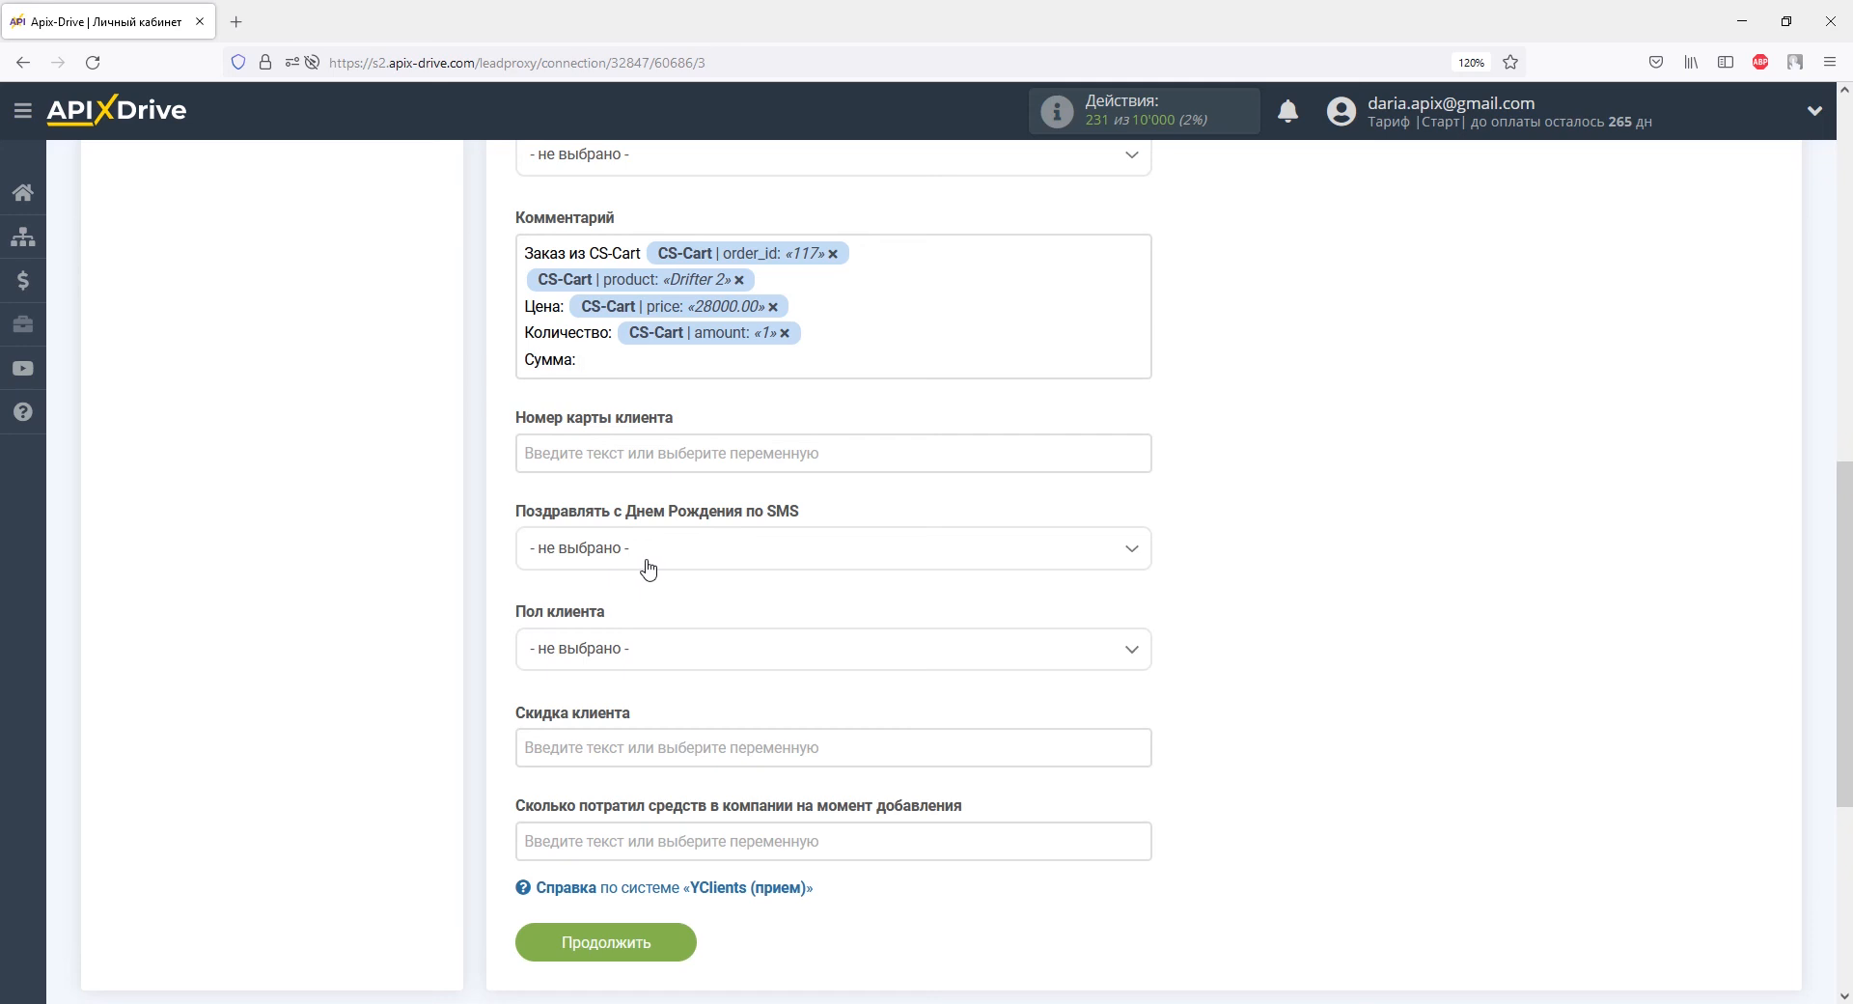
left_click(628, 357)
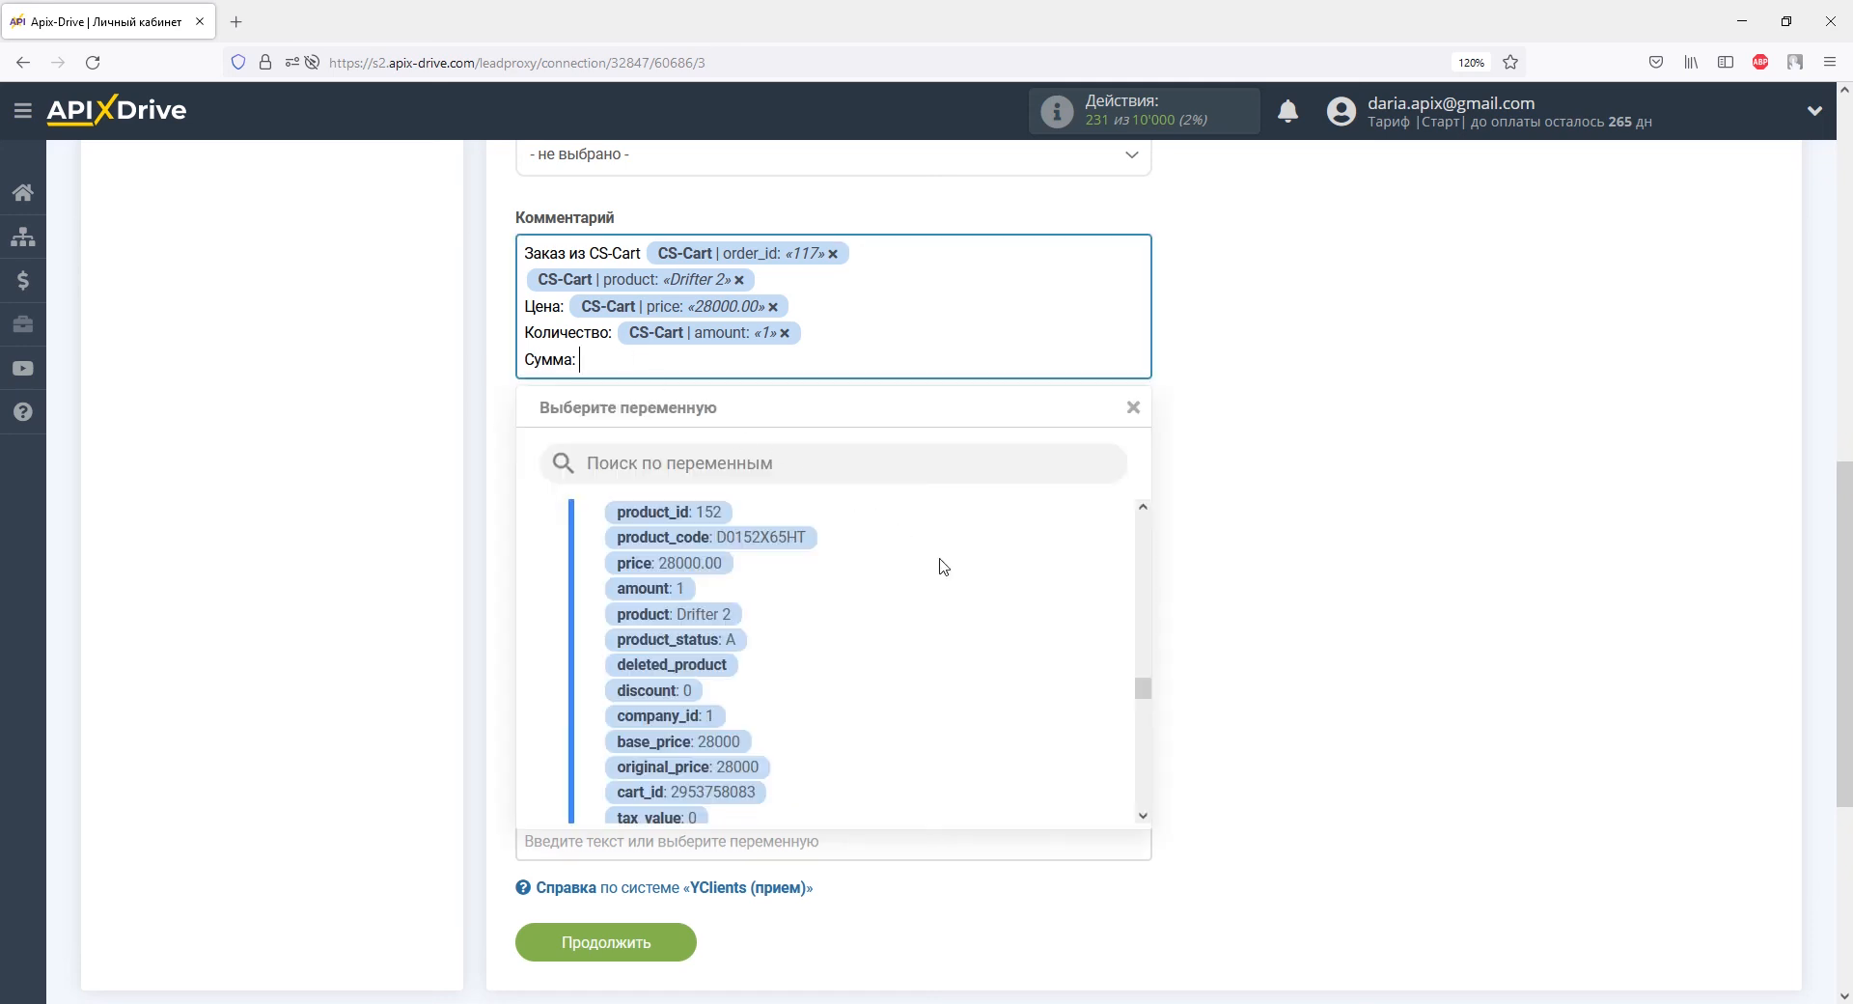
left_click_drag(1142, 690, 1143, 786)
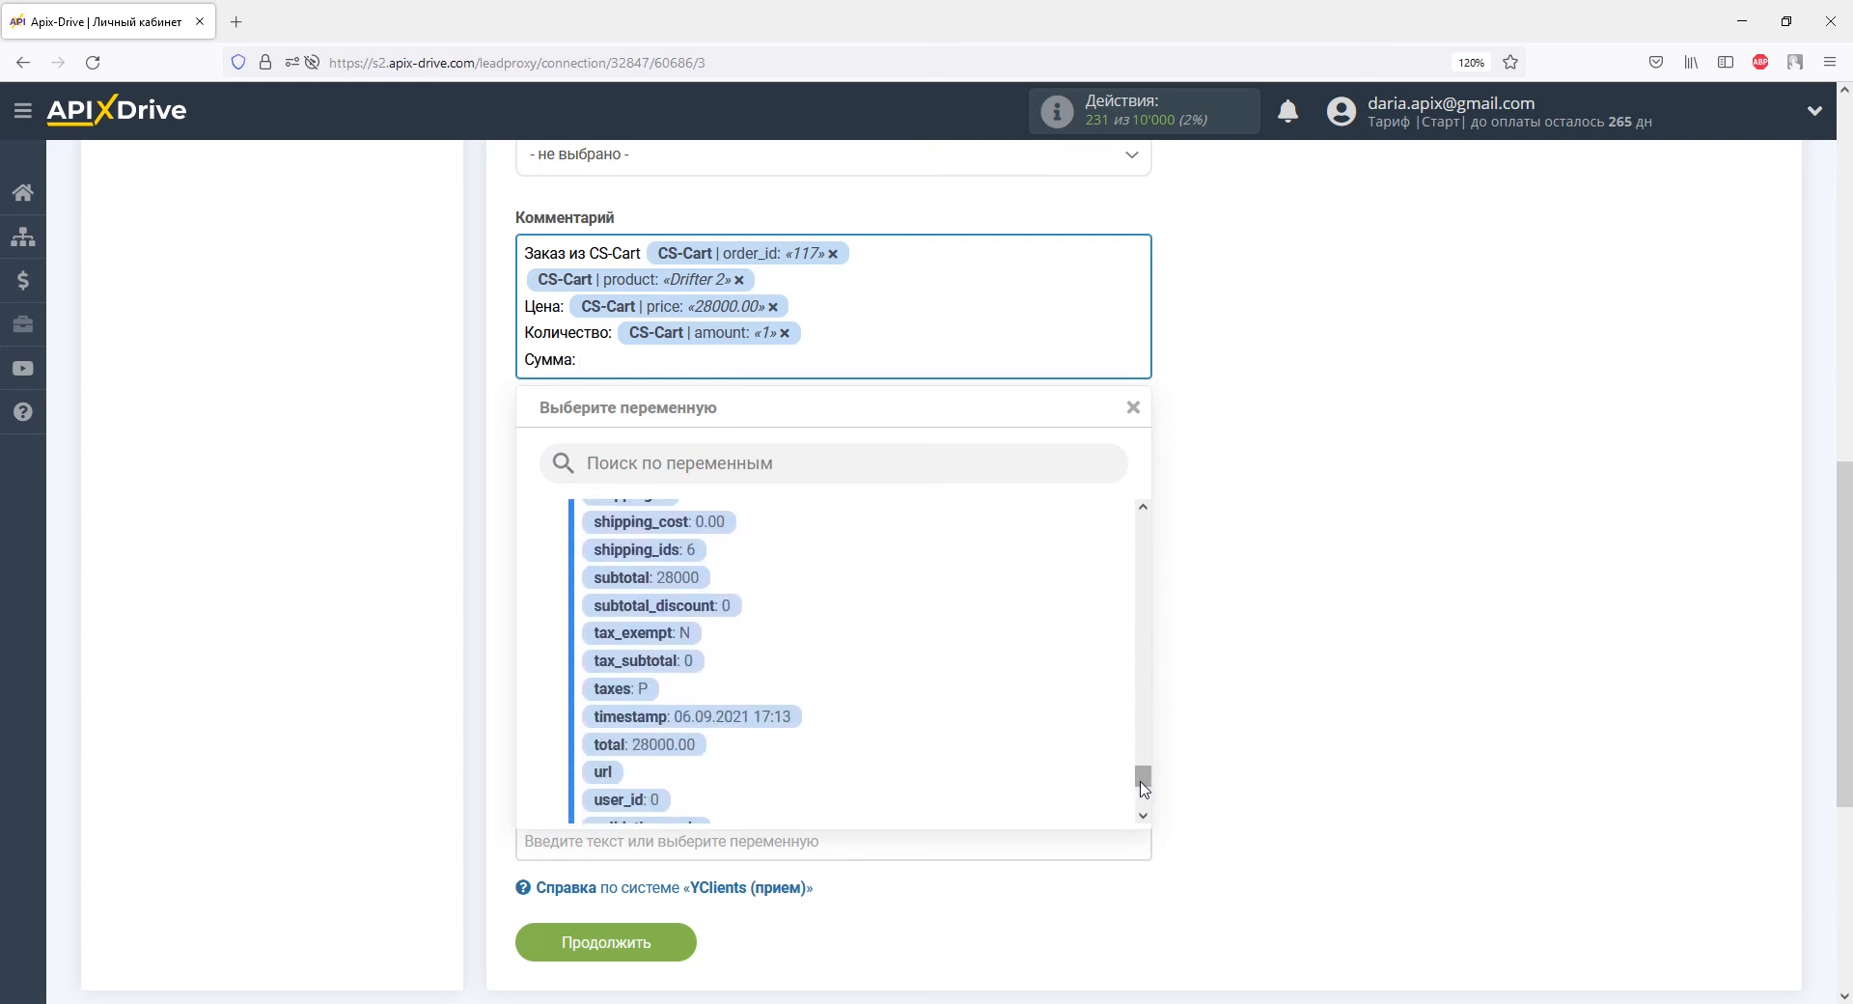
left_click(684, 744)
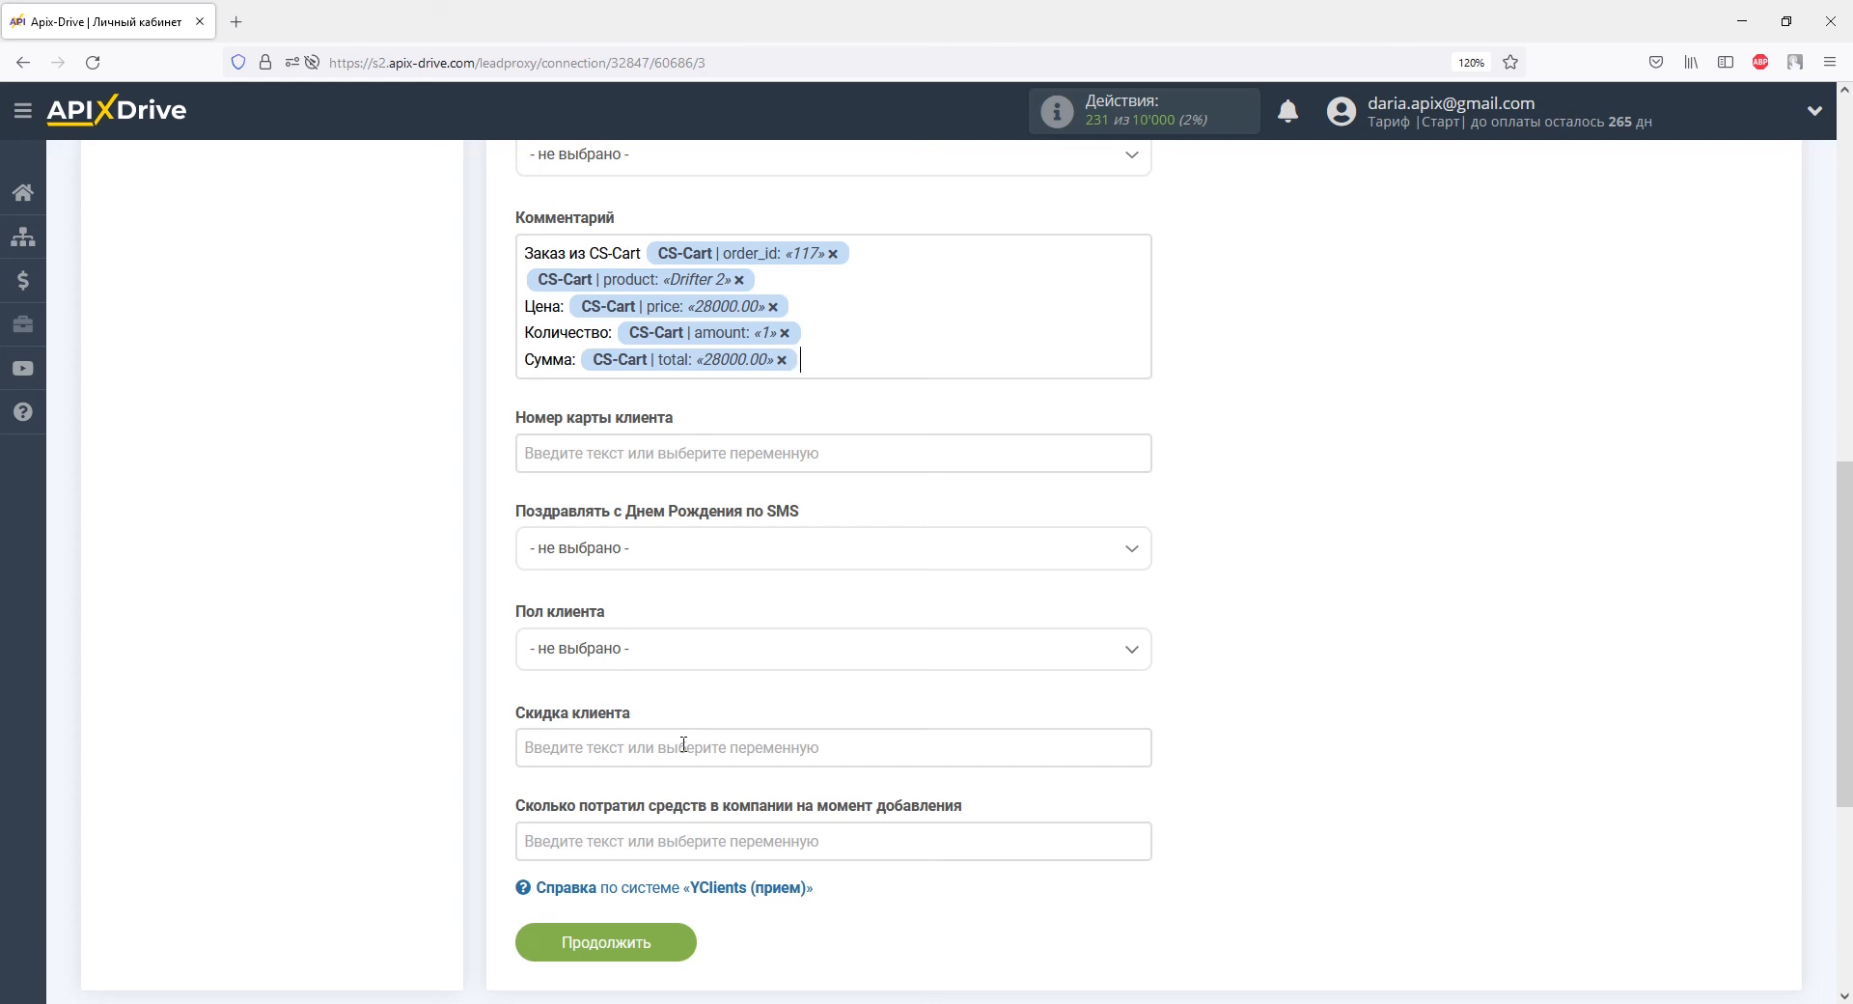
Go to the Тест step and send the test client data to YClients.
left_click(640, 943)
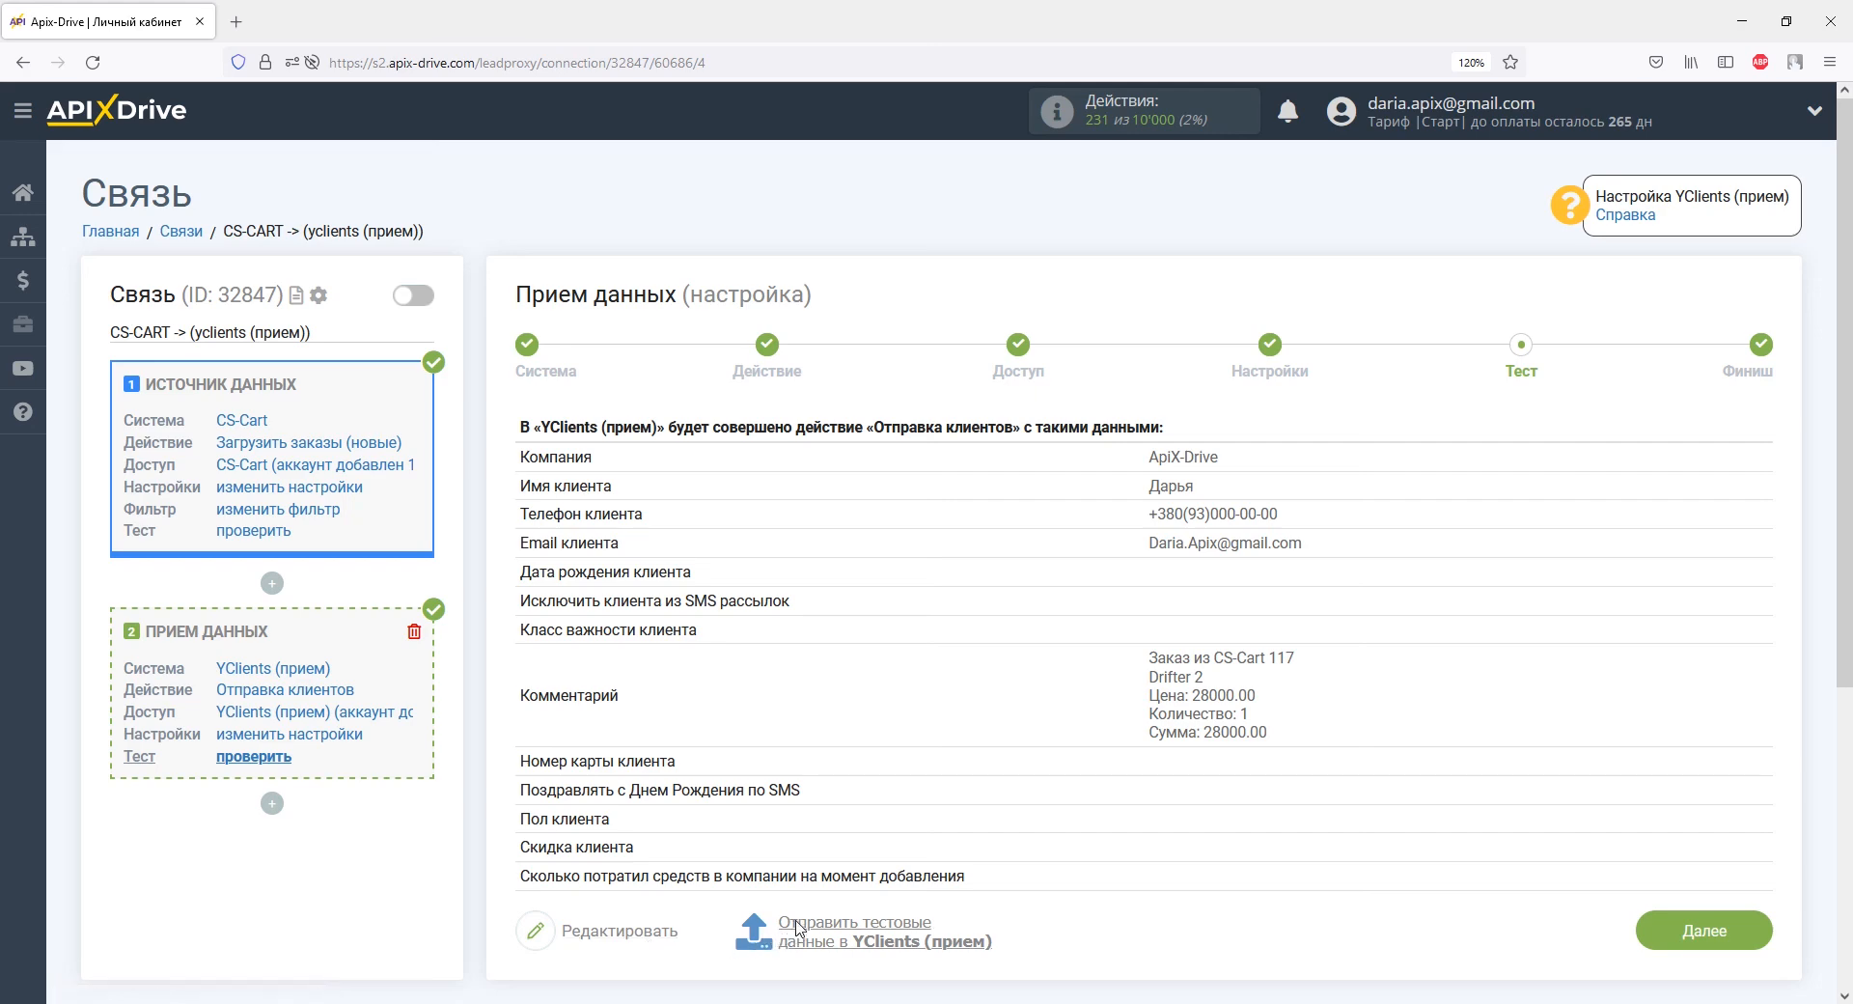
left_click(769, 932)
Reload the YClients Клиентская база and open the new test client's card to check its order 117 note.
key("alt+Tab")
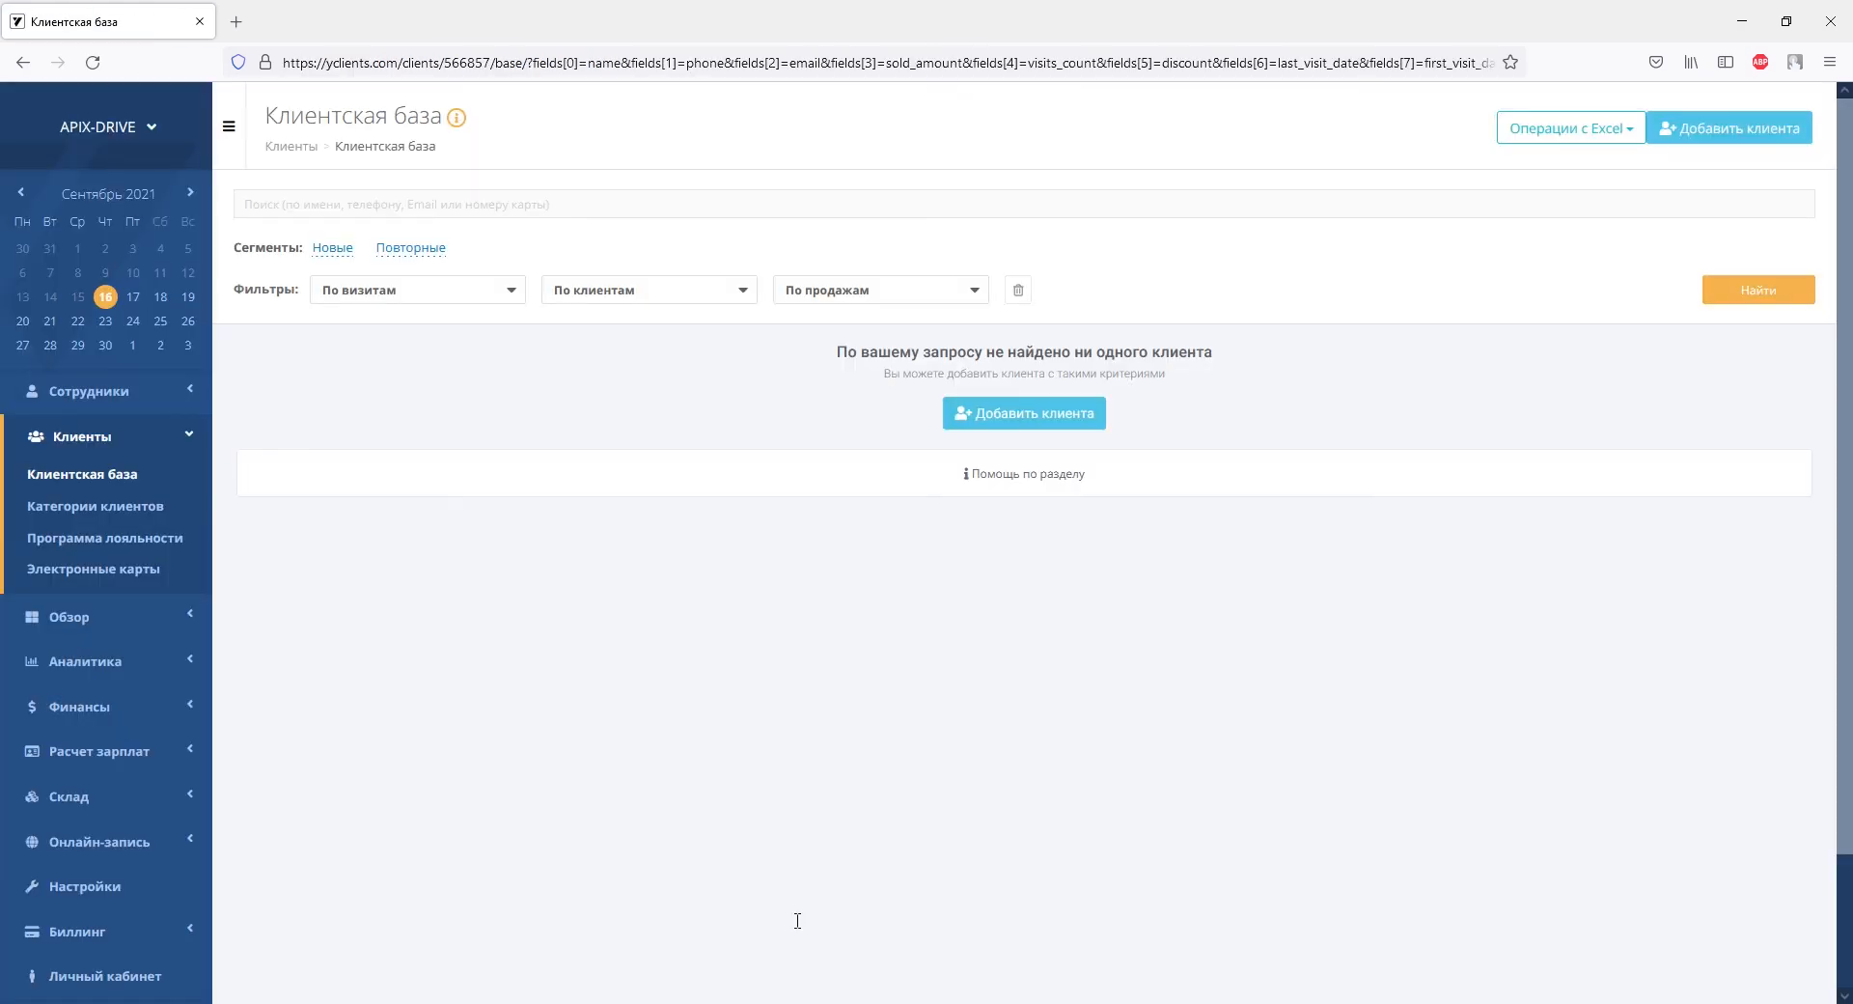
left_click(93, 63)
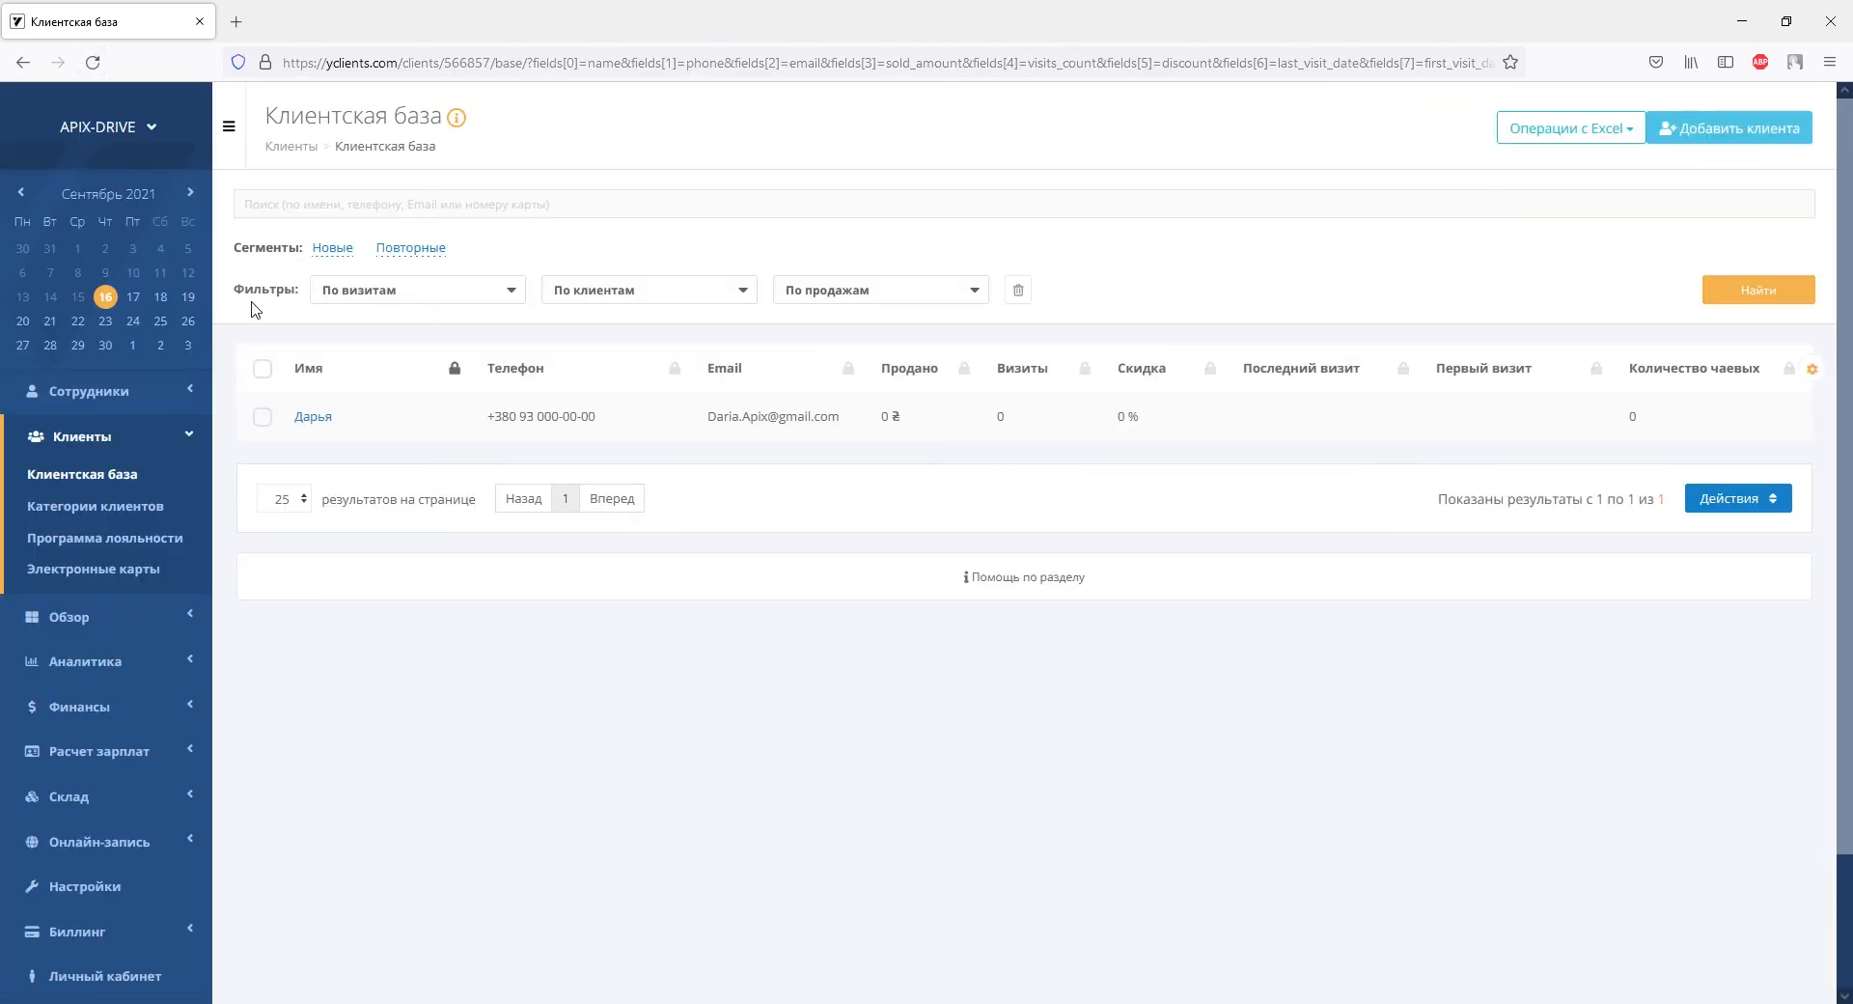
left_click(318, 421)
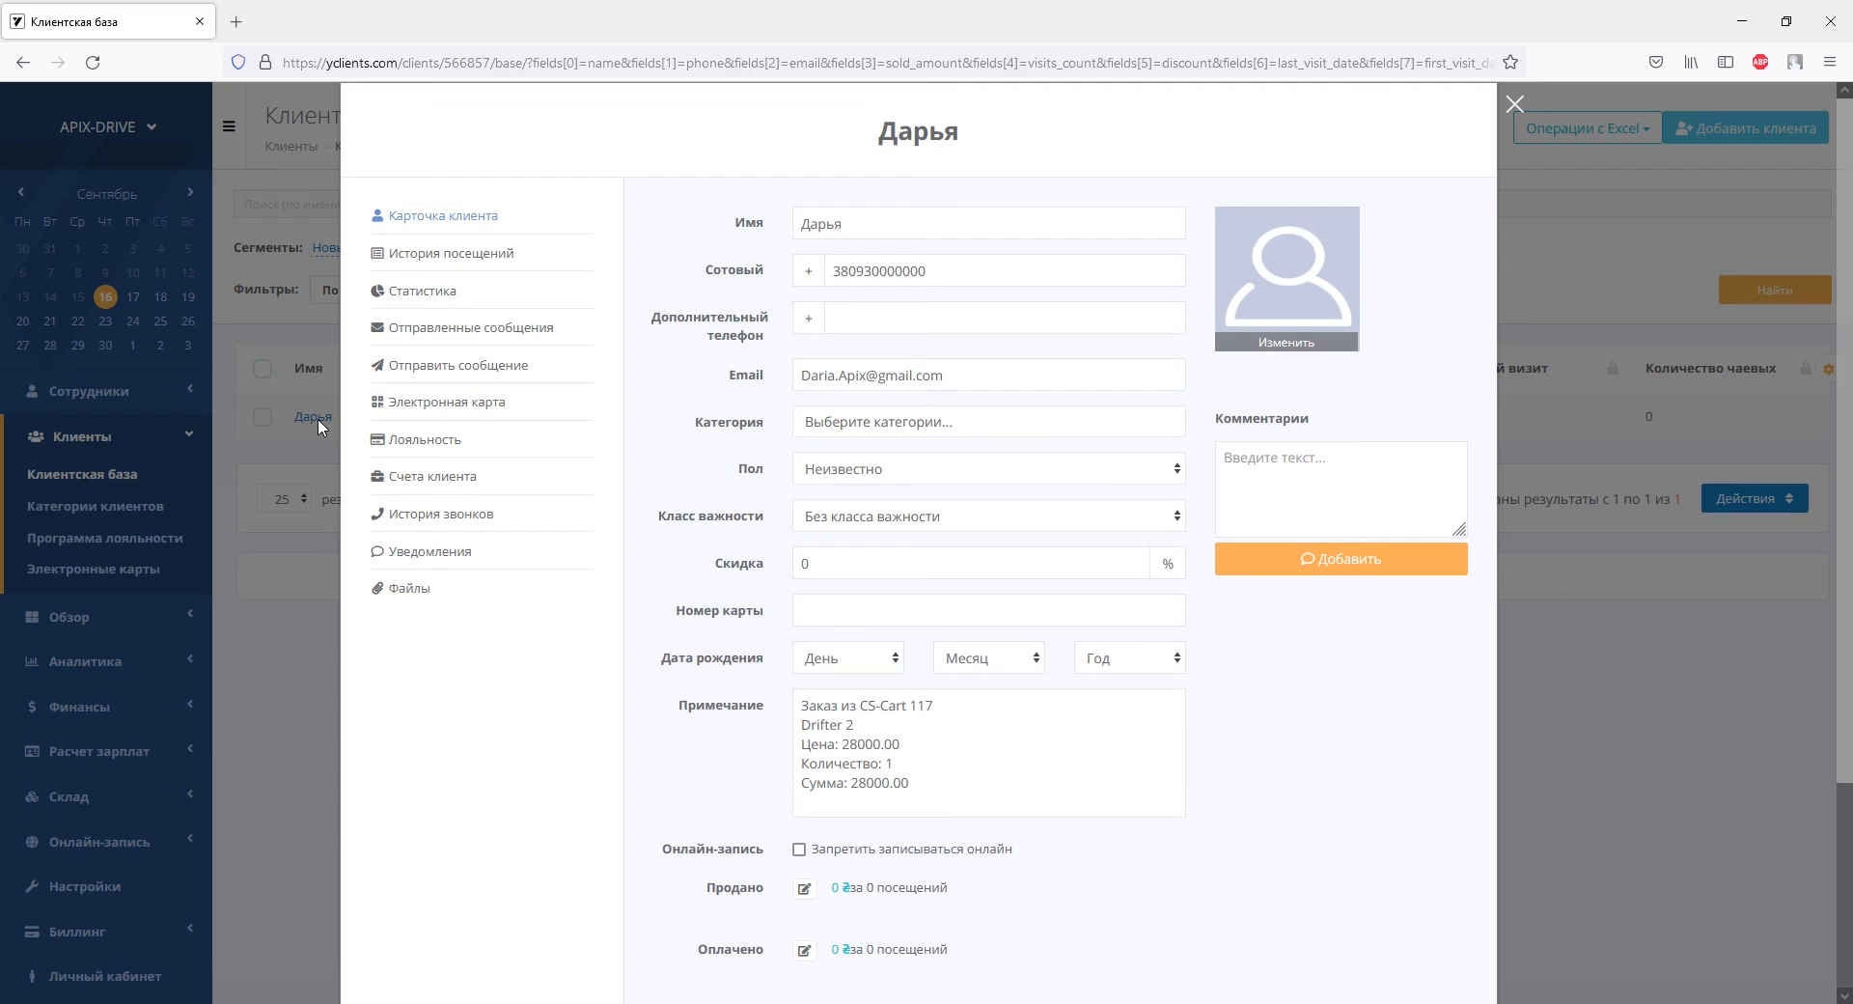
scroll(635, 428, "down", 3)
scroll(635, 427, "up", 3)
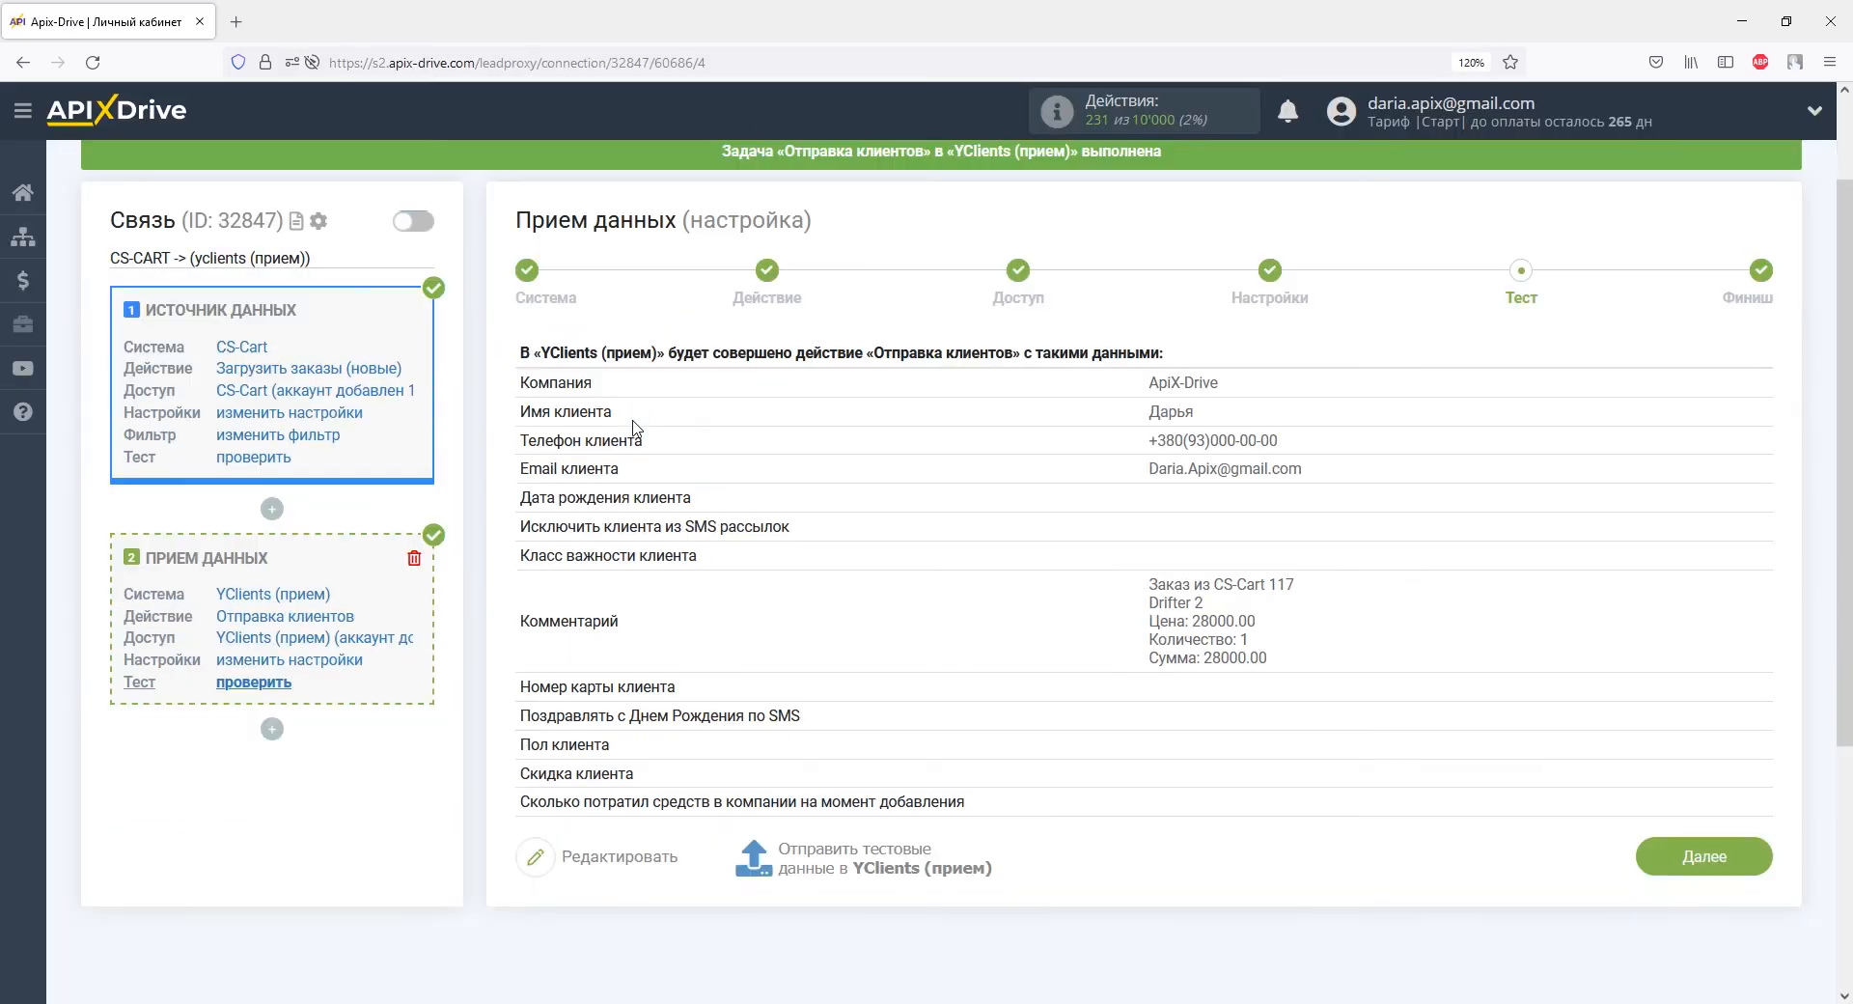
Finish the setup and switch on auto-update for the CS-CART → YClients connection.
scroll(743, 426, "down", 3)
left_click(1675, 614)
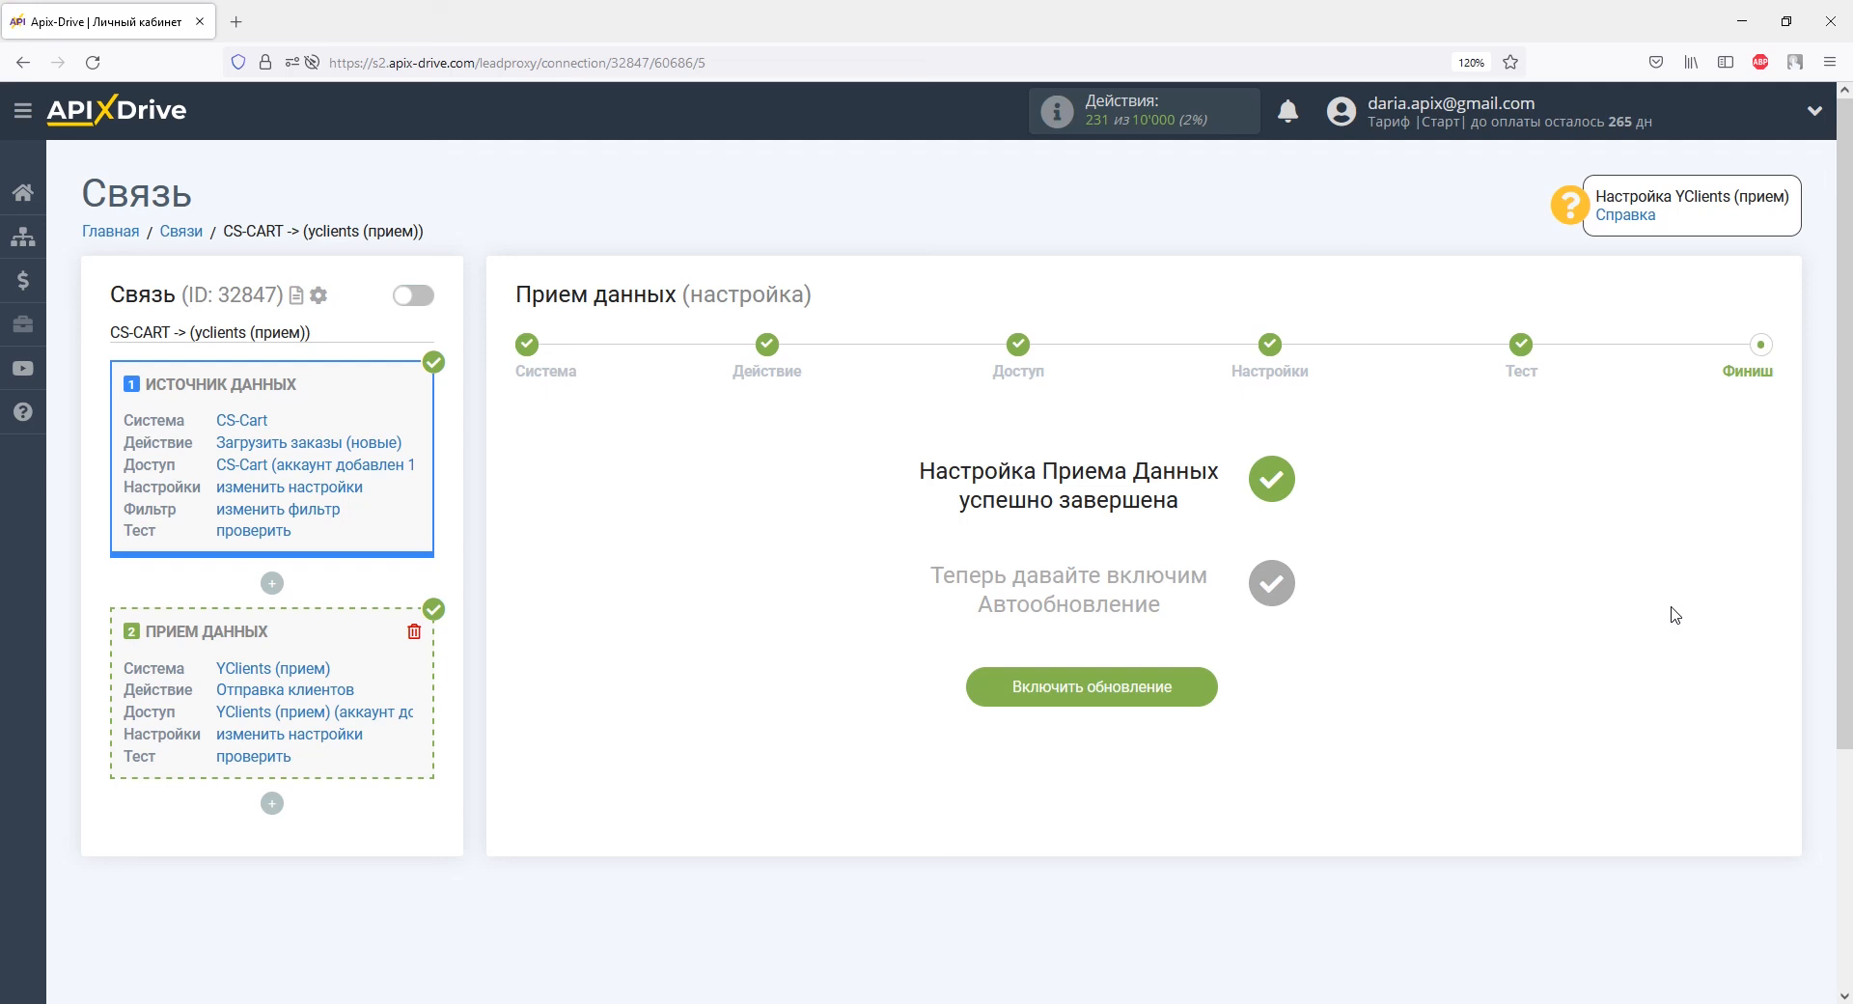
left_click(1196, 686)
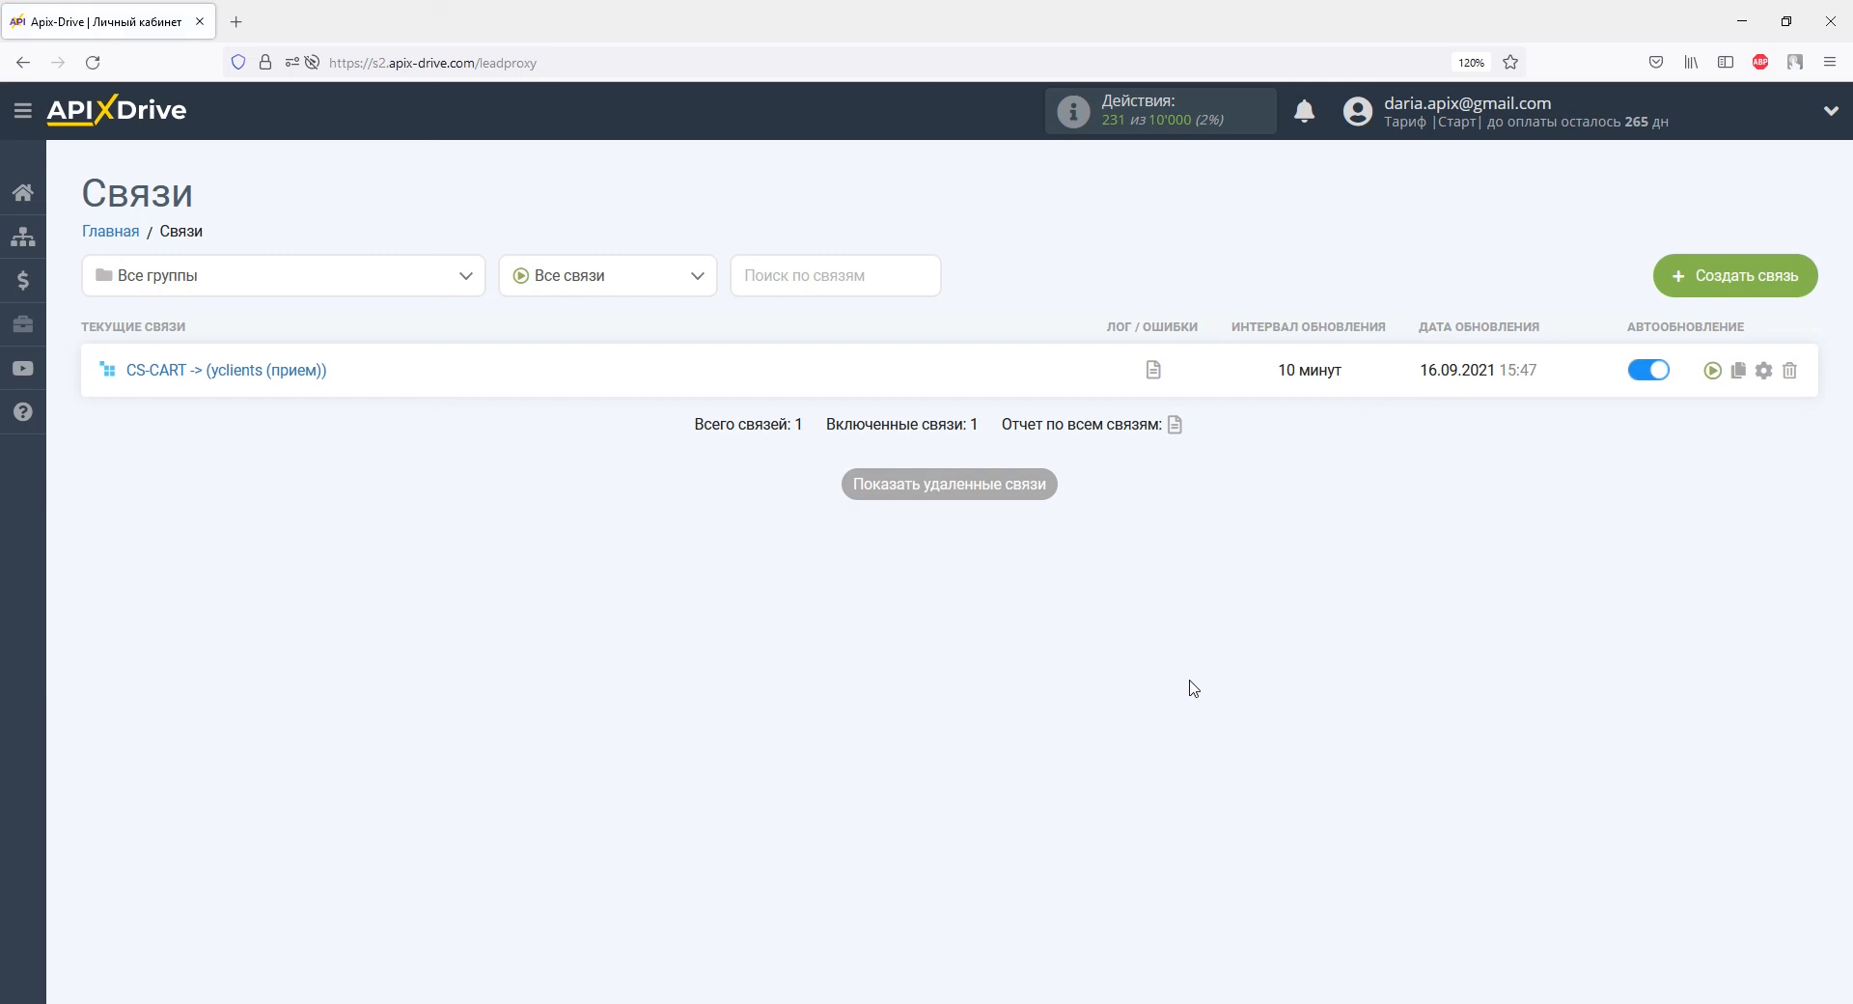
Set the connection's update interval to 5 минут and save it.
left_click(1764, 370)
left_click(1144, 560)
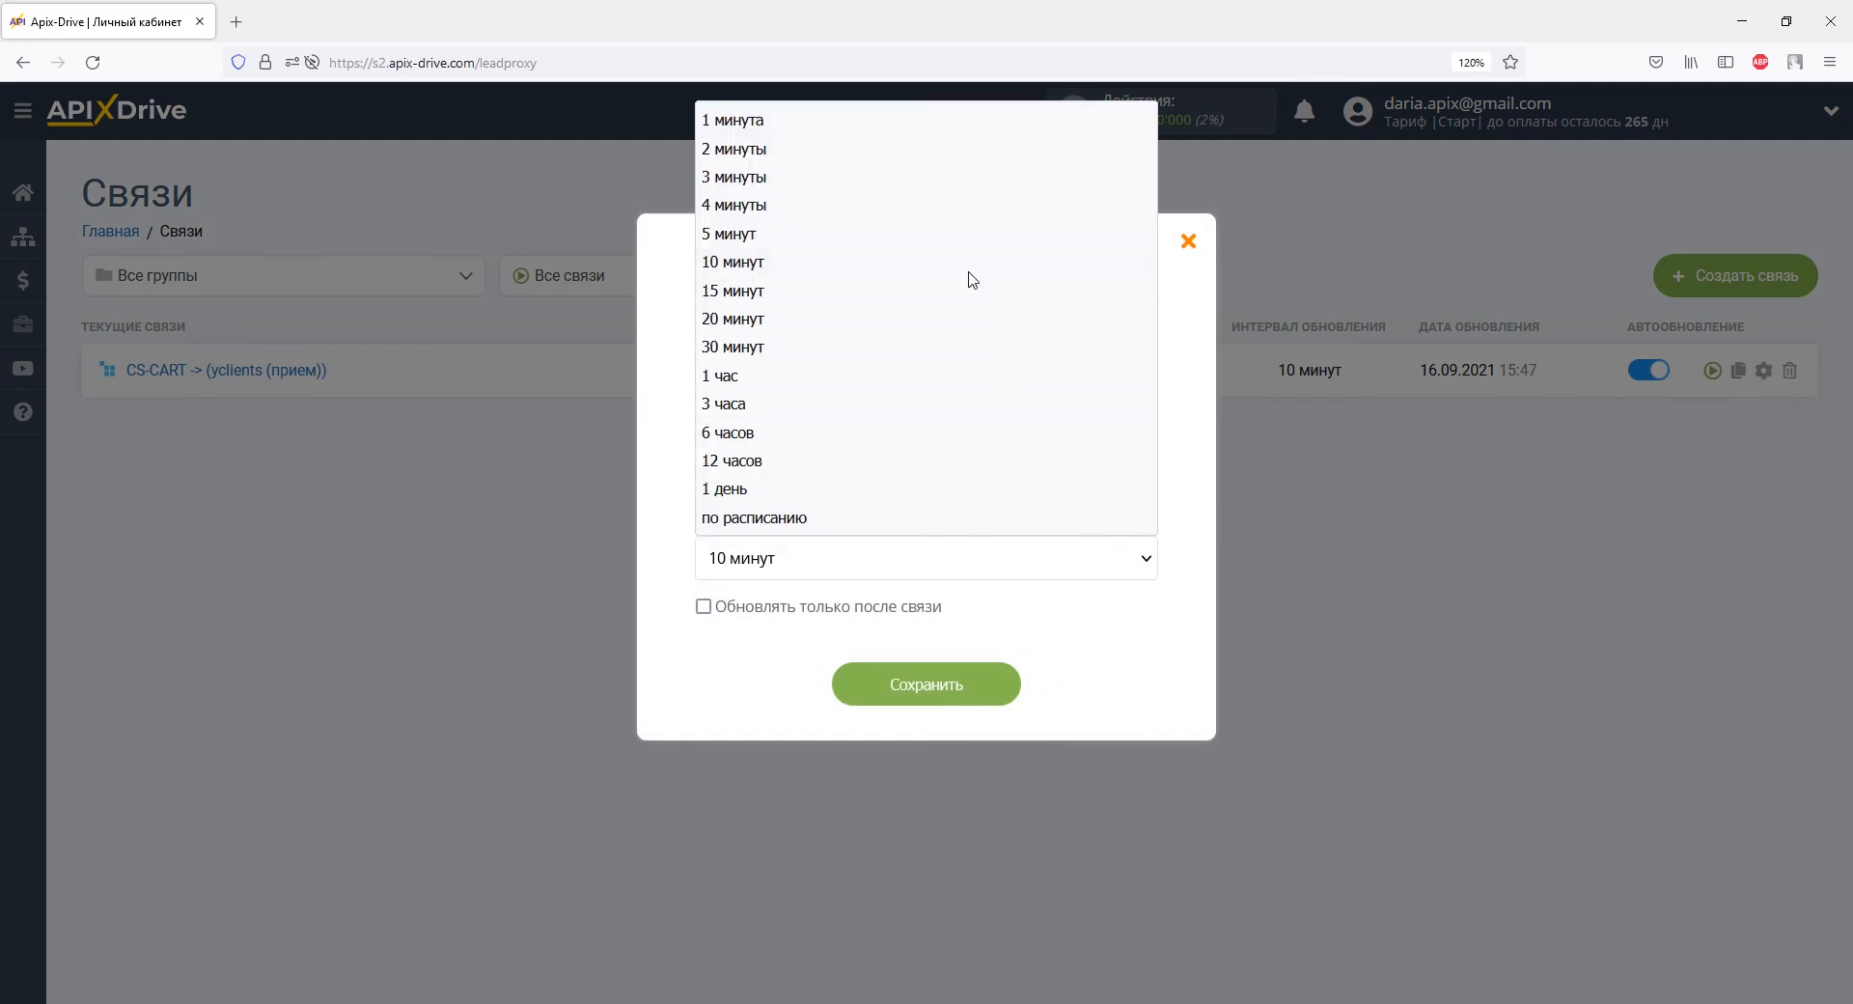
left_click(973, 243)
left_click(968, 687)
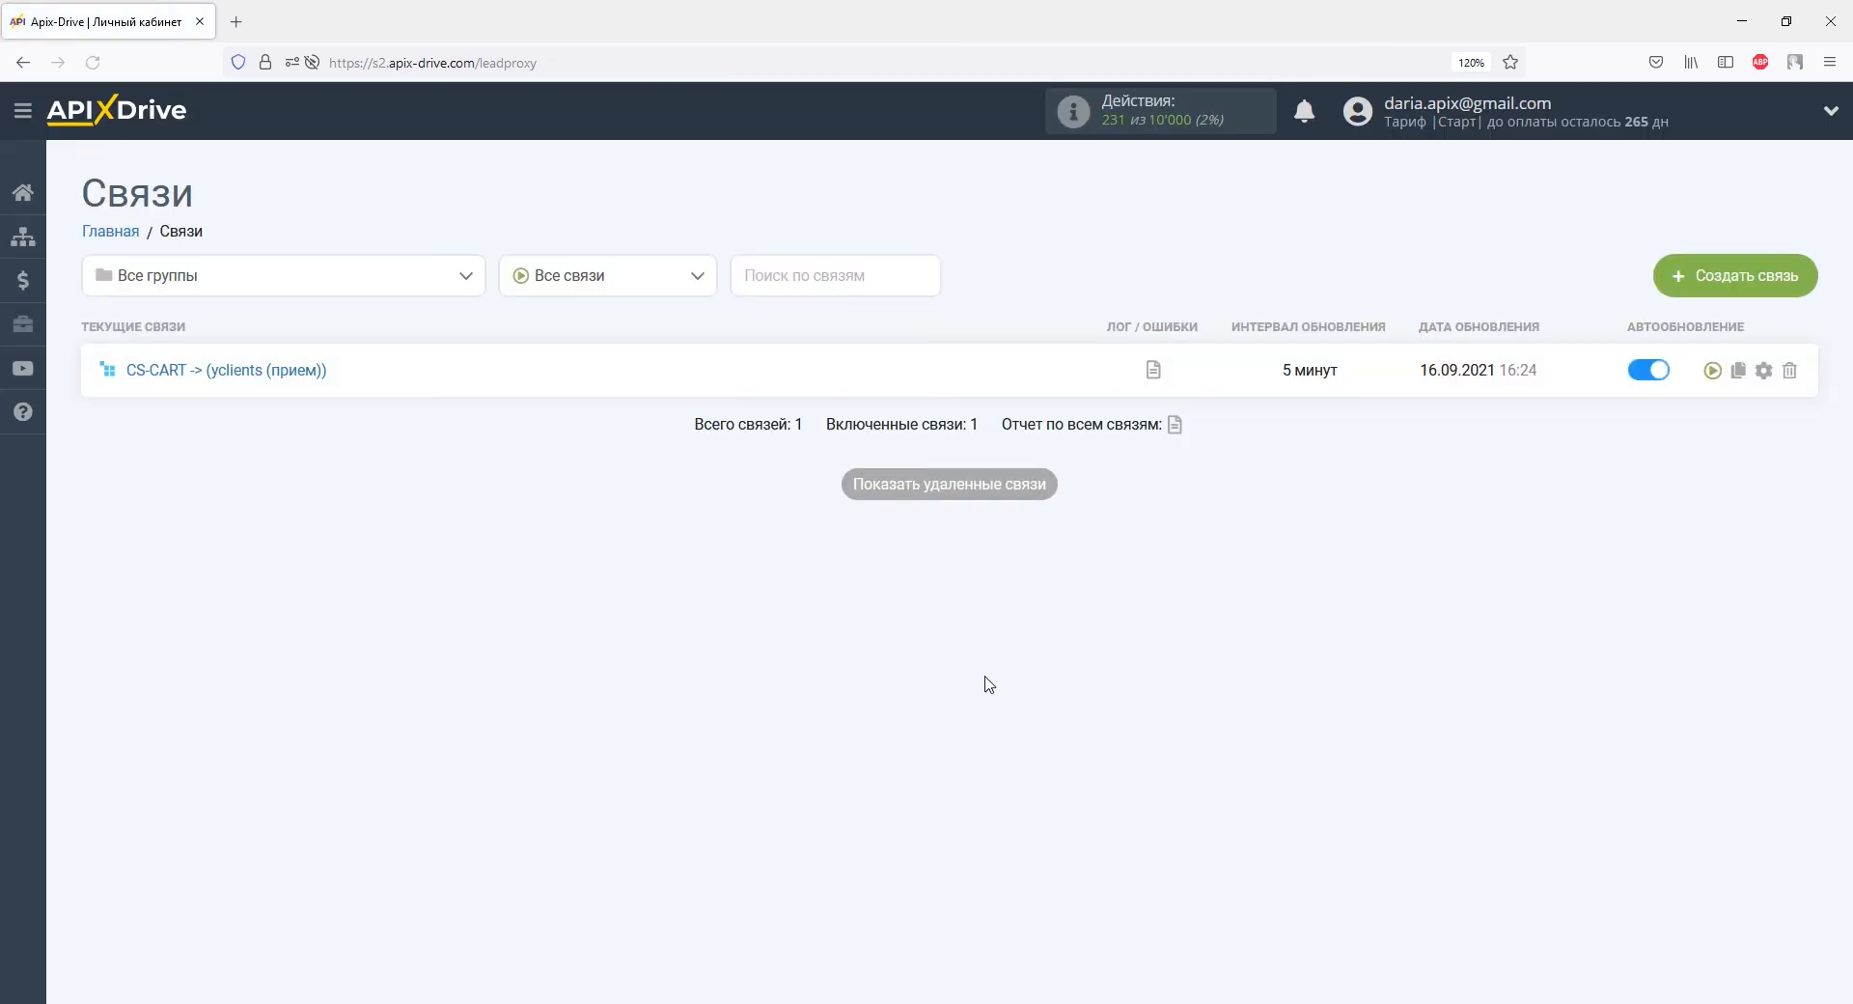